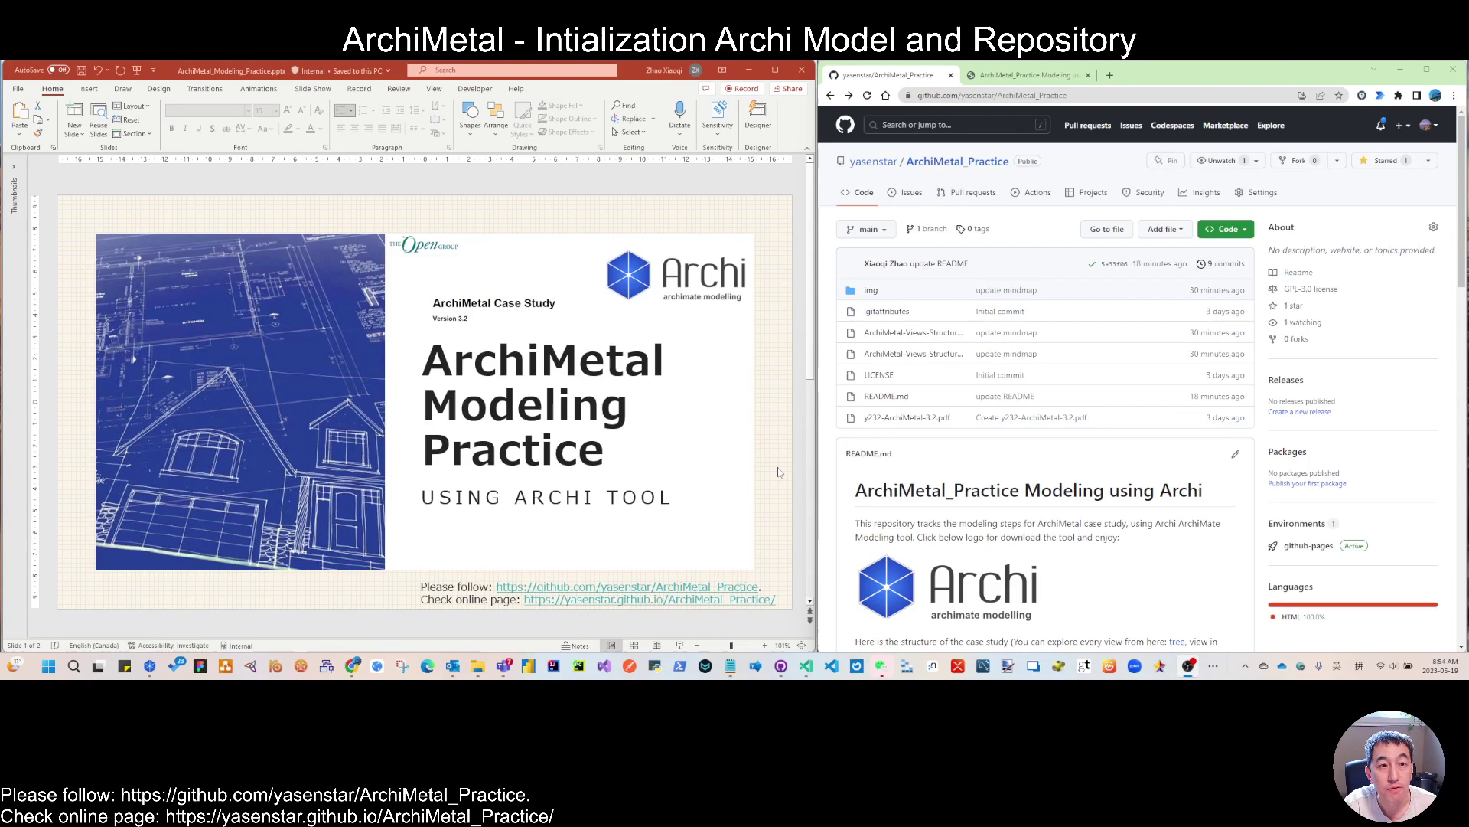
Bring PowerPoint forward and advance to slide 2, 'Initialization', listing the four session topics.
left_click(566, 193)
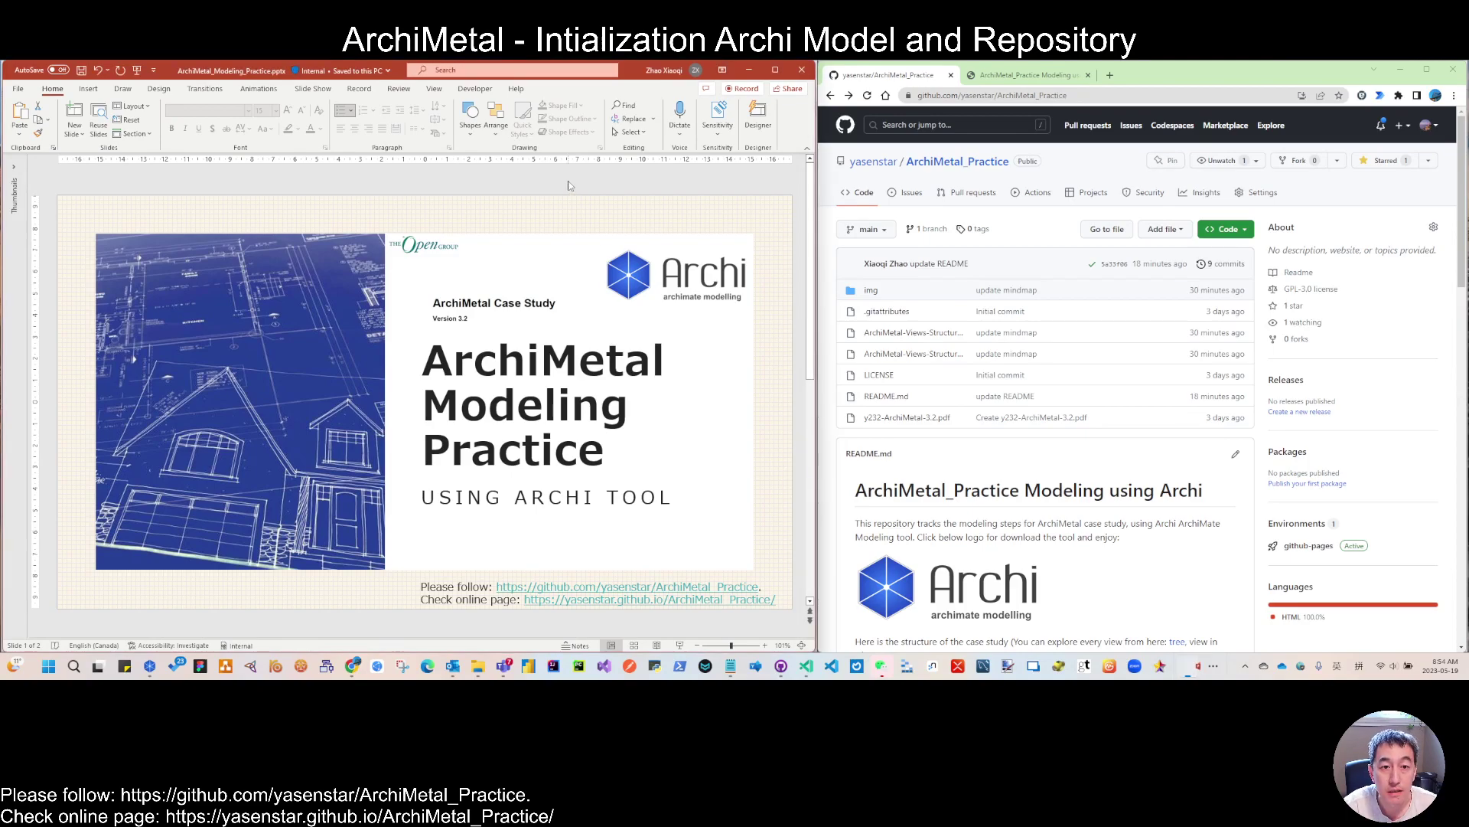
scroll(568, 185, "down", 1)
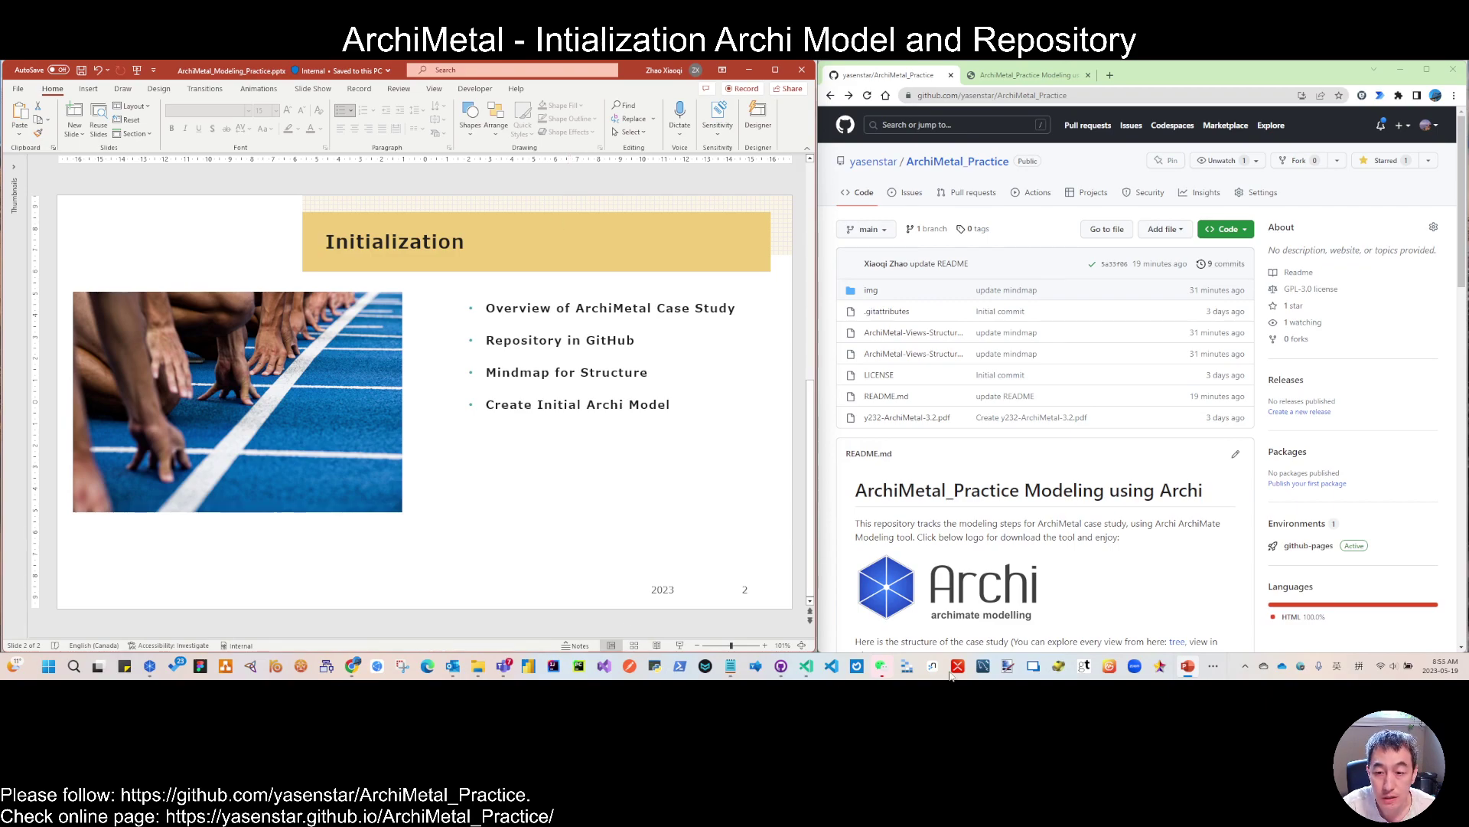
Show the ArchiMetal Case Study Version 3.2 PDF in Acrobat Reader and scroll past the cover.
left_click(1222, 663)
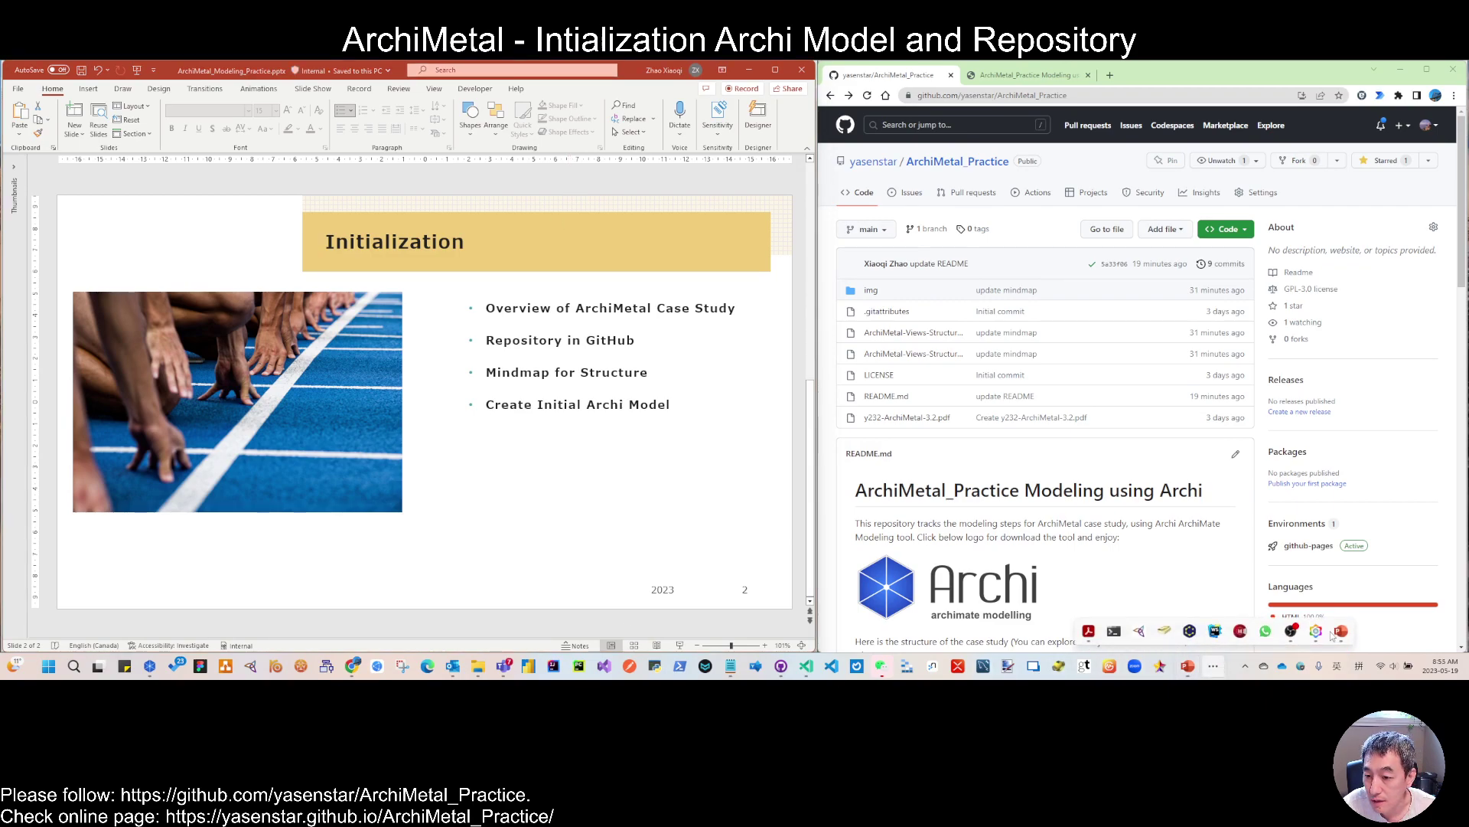
left_click(1089, 632)
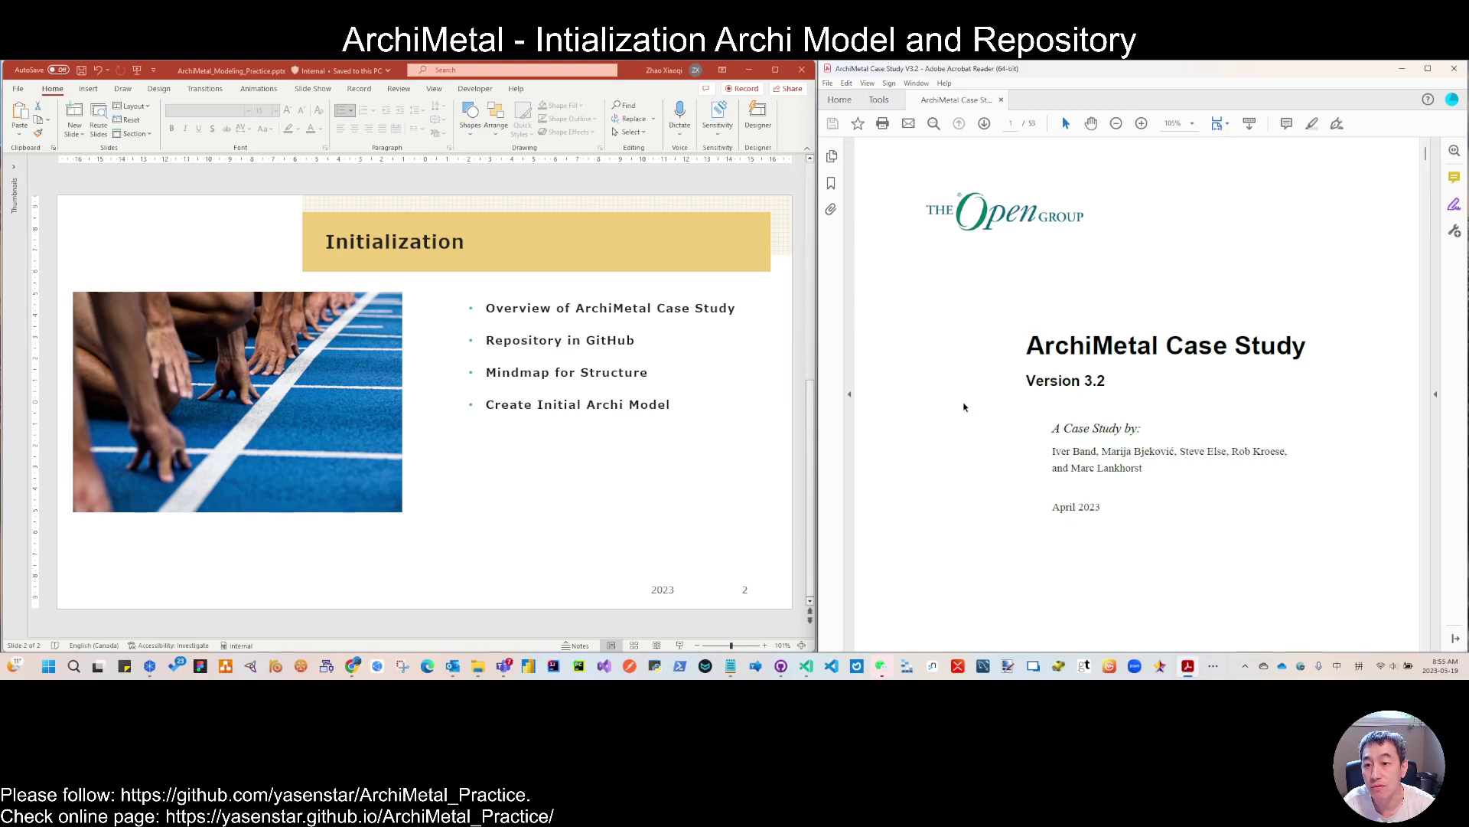
scroll(964, 407, "down", 3)
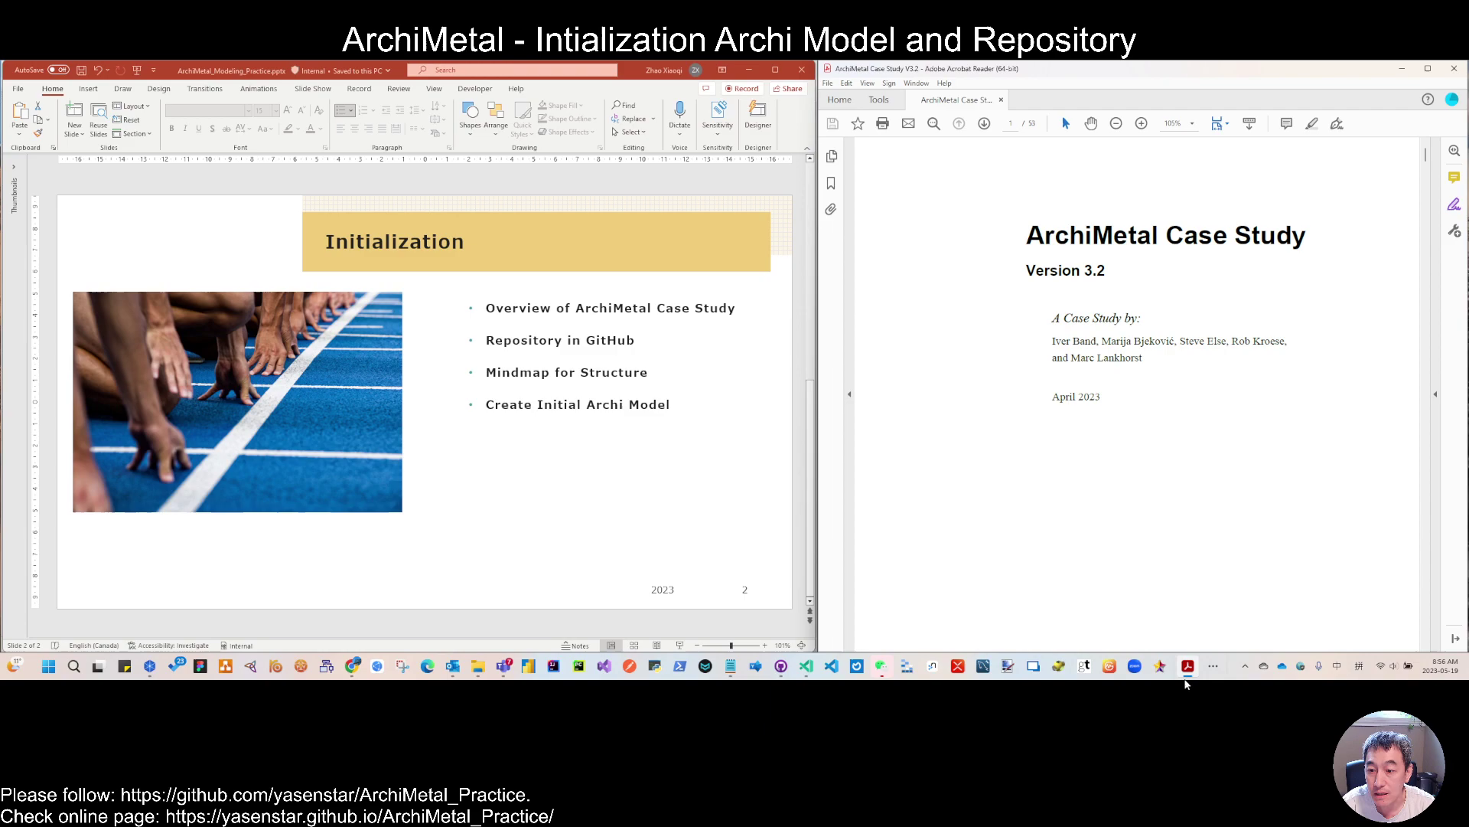
scroll(1186, 438, "down", 4)
Scroll the case study from page 1 through page 2 to the Table of Contents on page 3.
scroll(1189, 440, "down", 15)
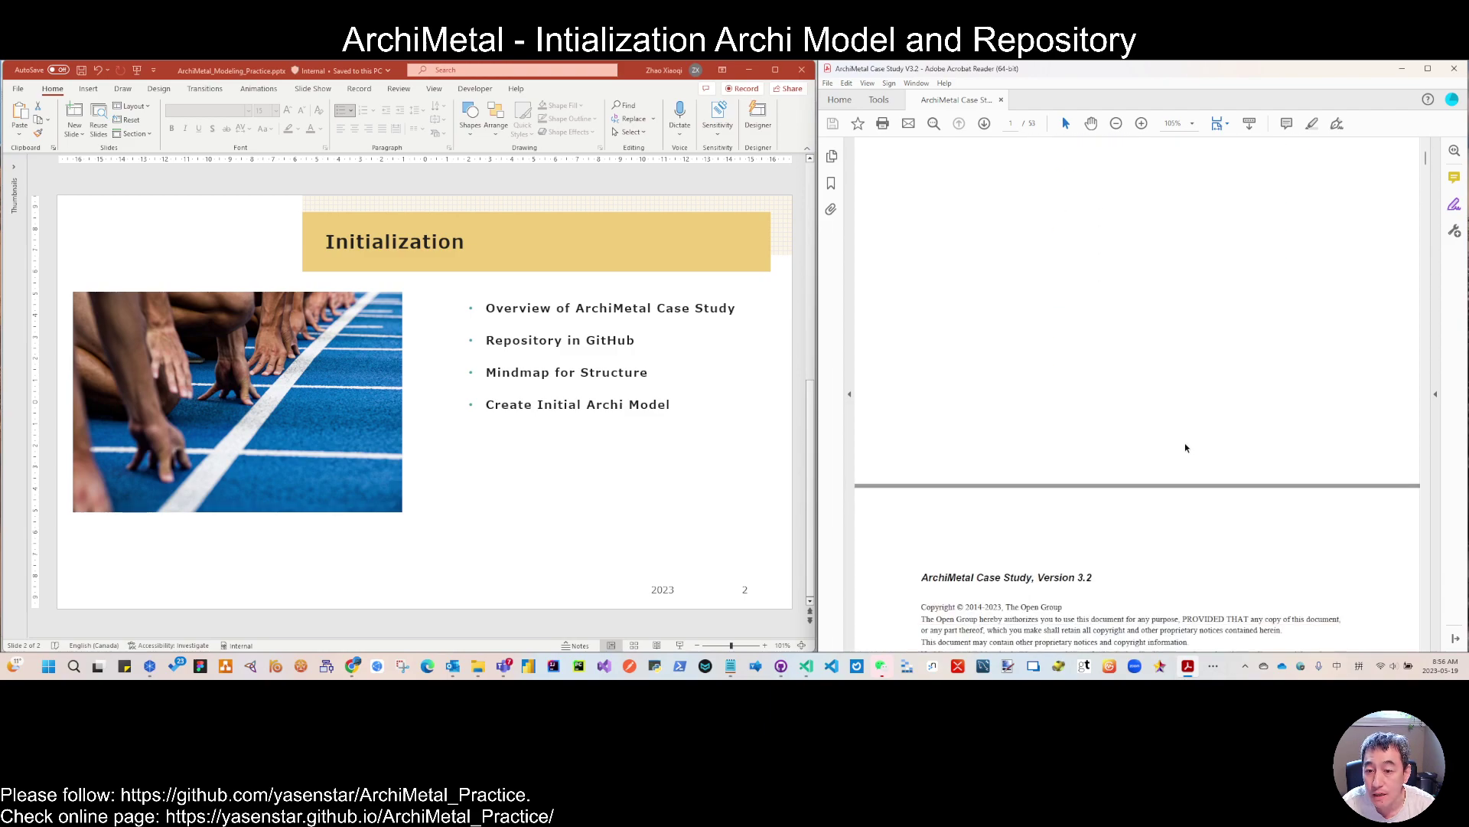
scroll(1121, 429, "down", 18)
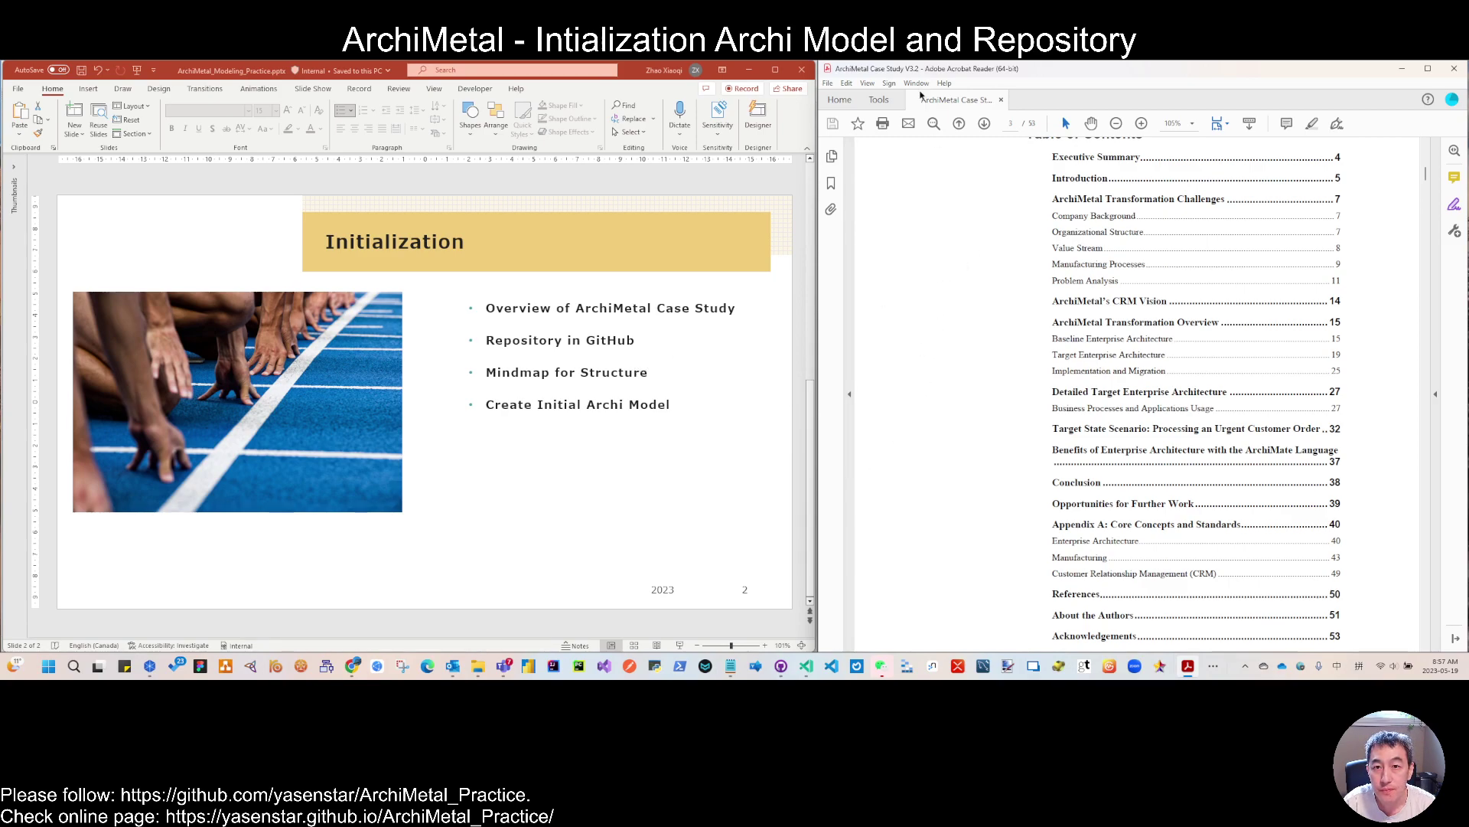
Minimize Acrobat and scroll the ArchiMetal_Practice README down to the views mindmap image.
left_click(1402, 71)
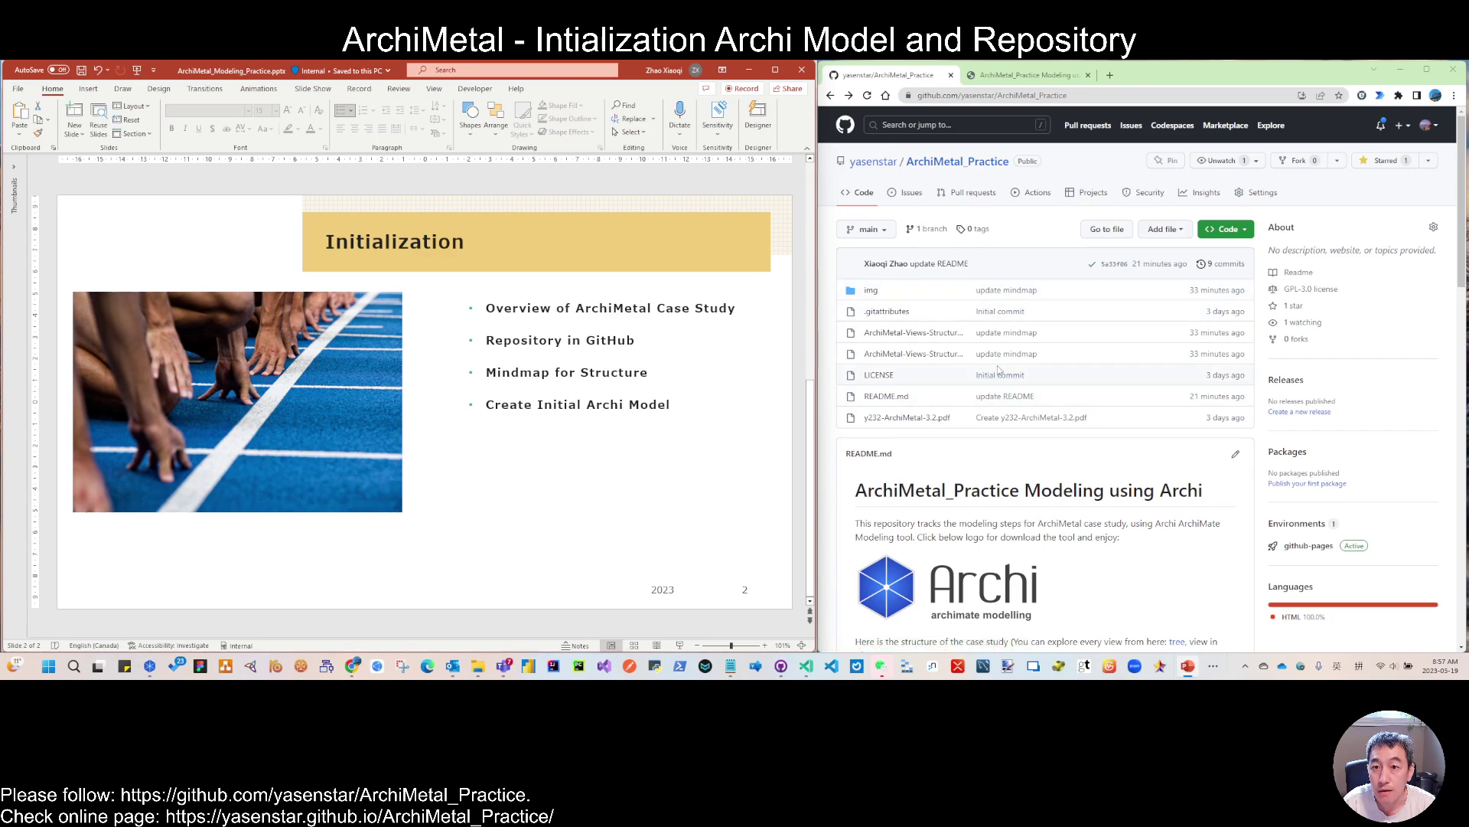
scroll(999, 370, "down", 8)
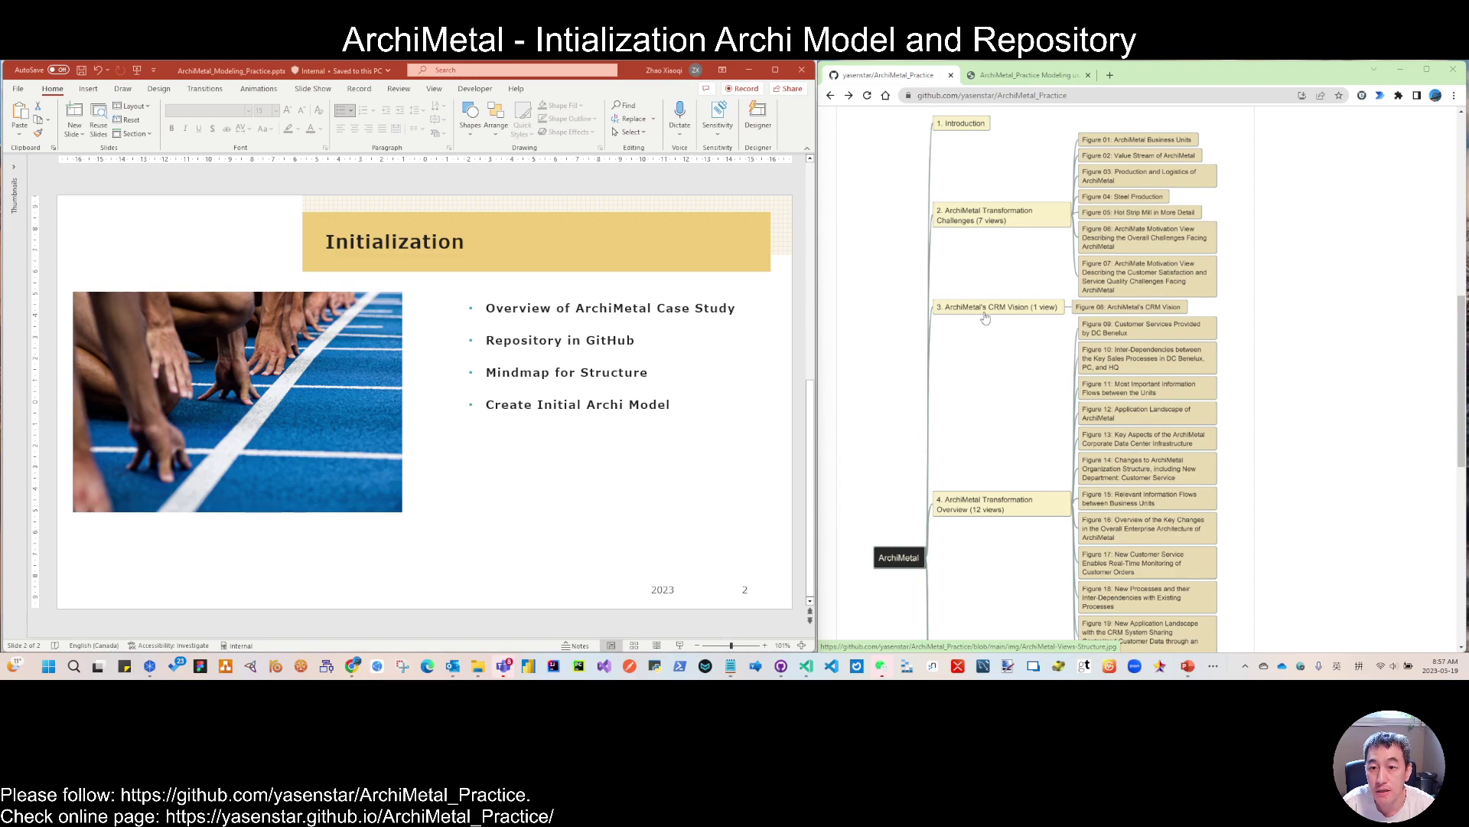
scroll(1018, 326, "down", 2)
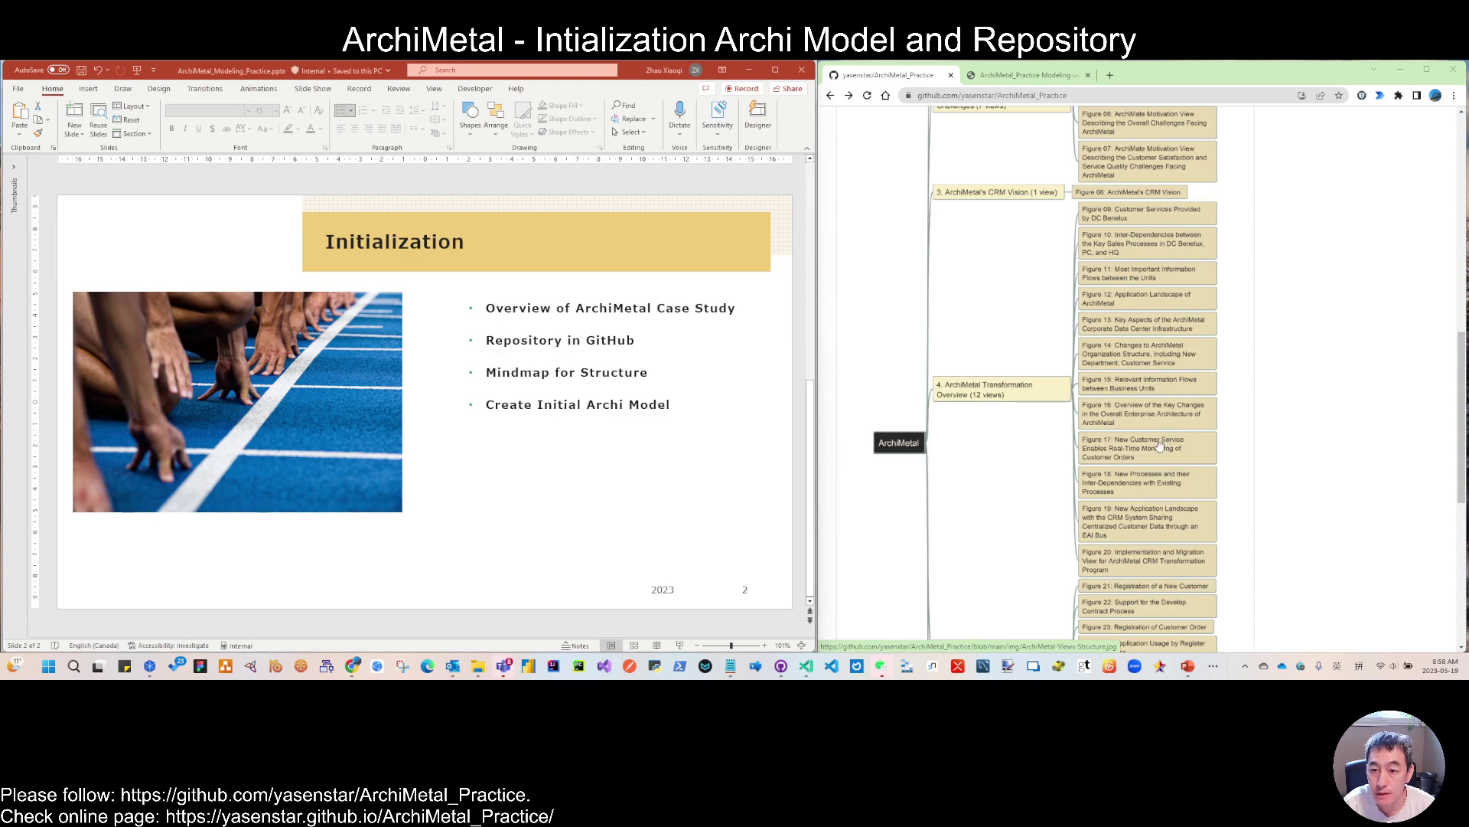
scroll(1159, 447, "down", 2)
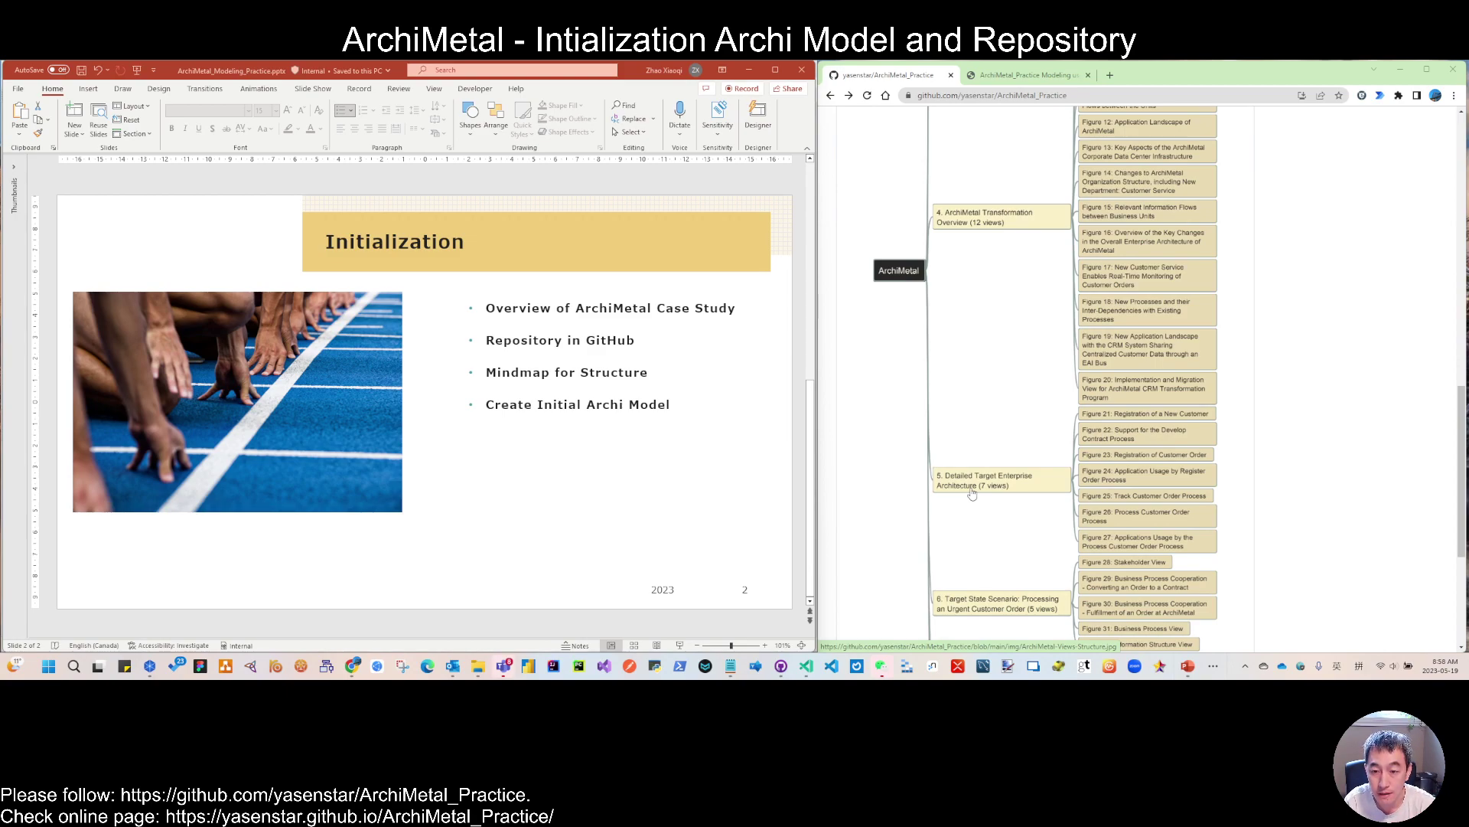
scroll(1009, 602, "down", 2)
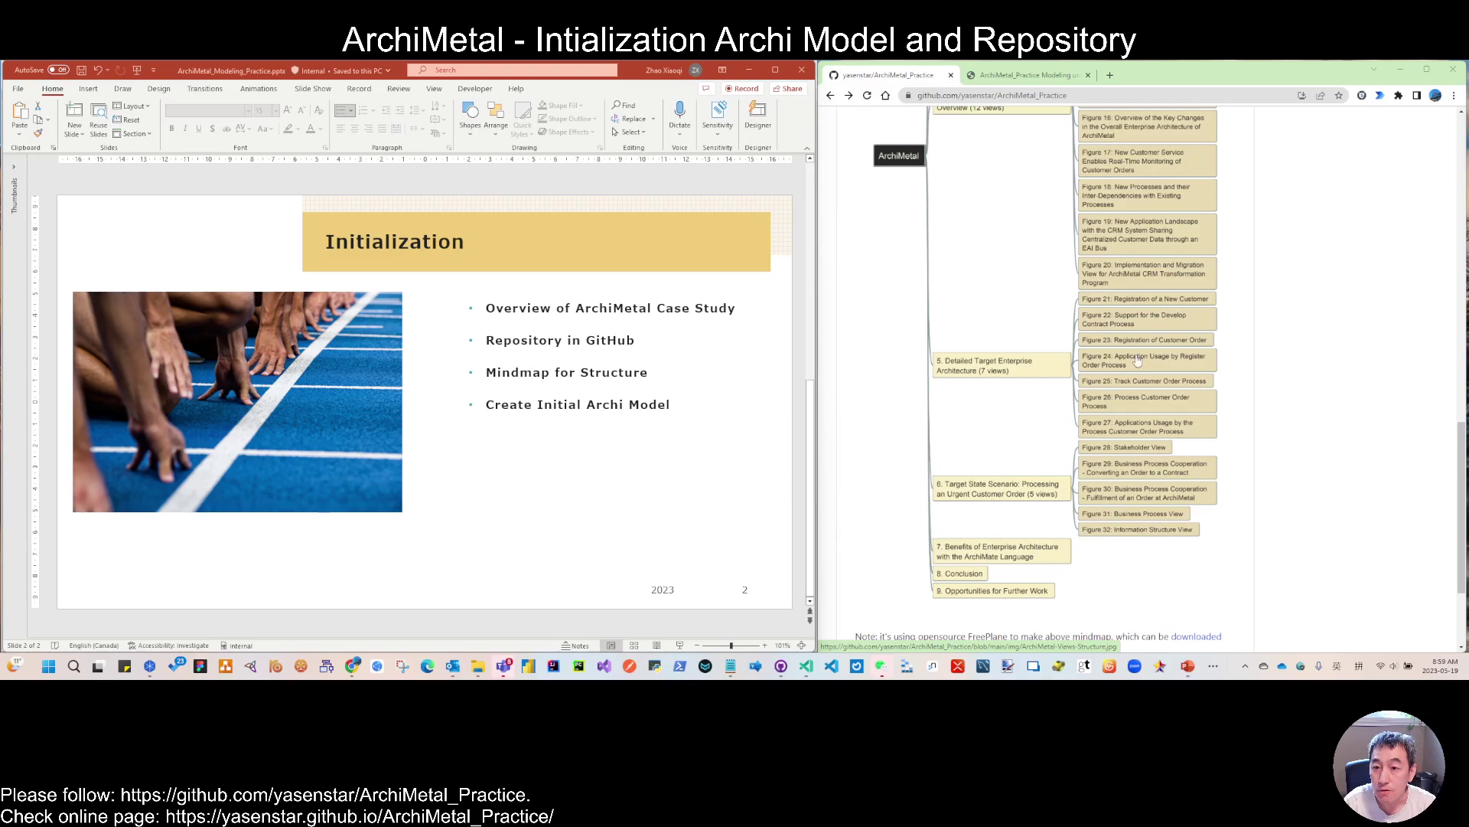
scroll(1199, 491, "up", 10)
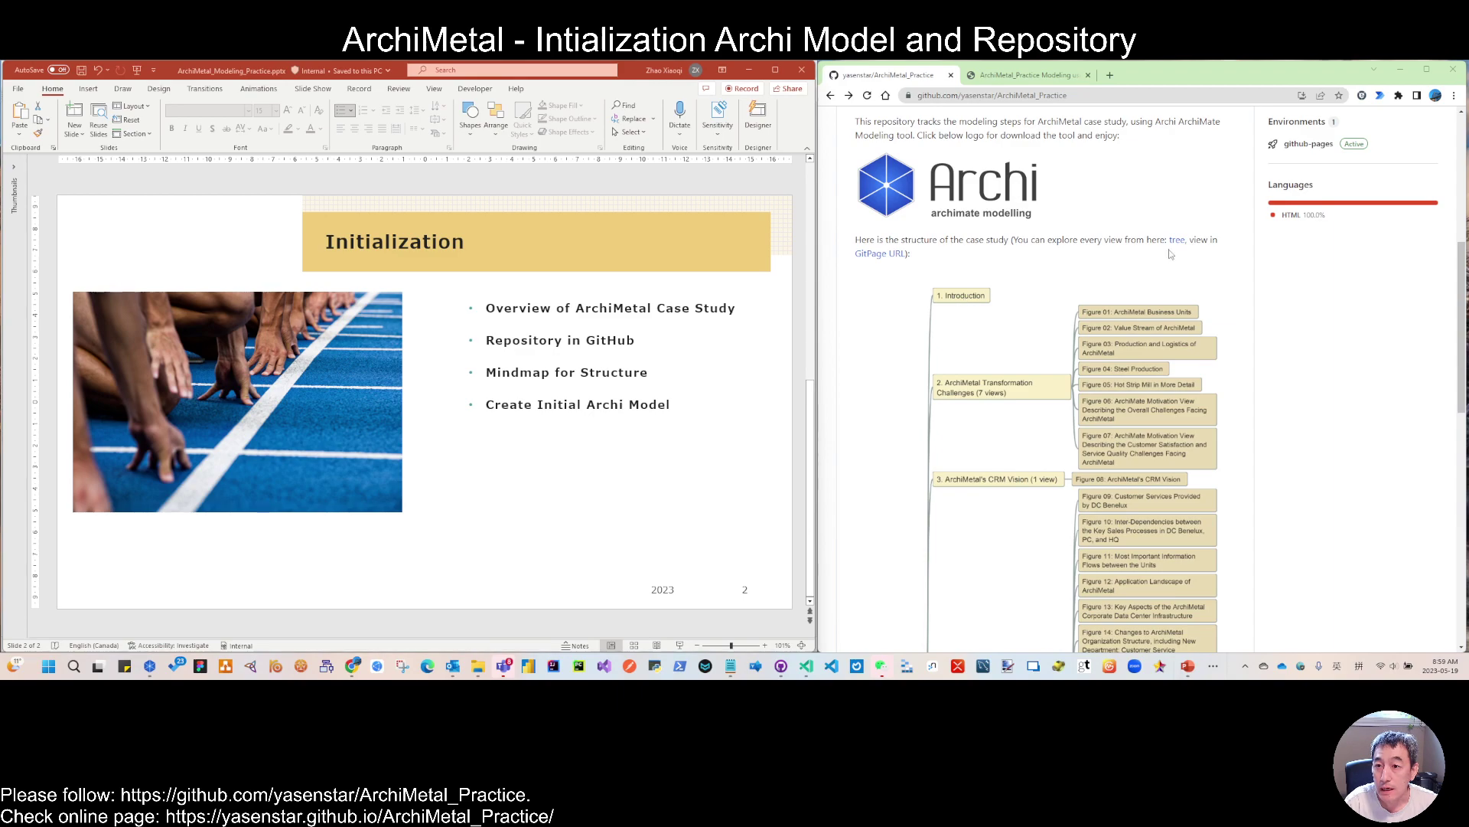
scroll(1168, 282, "up", 1)
scroll(1168, 282, "up", 4)
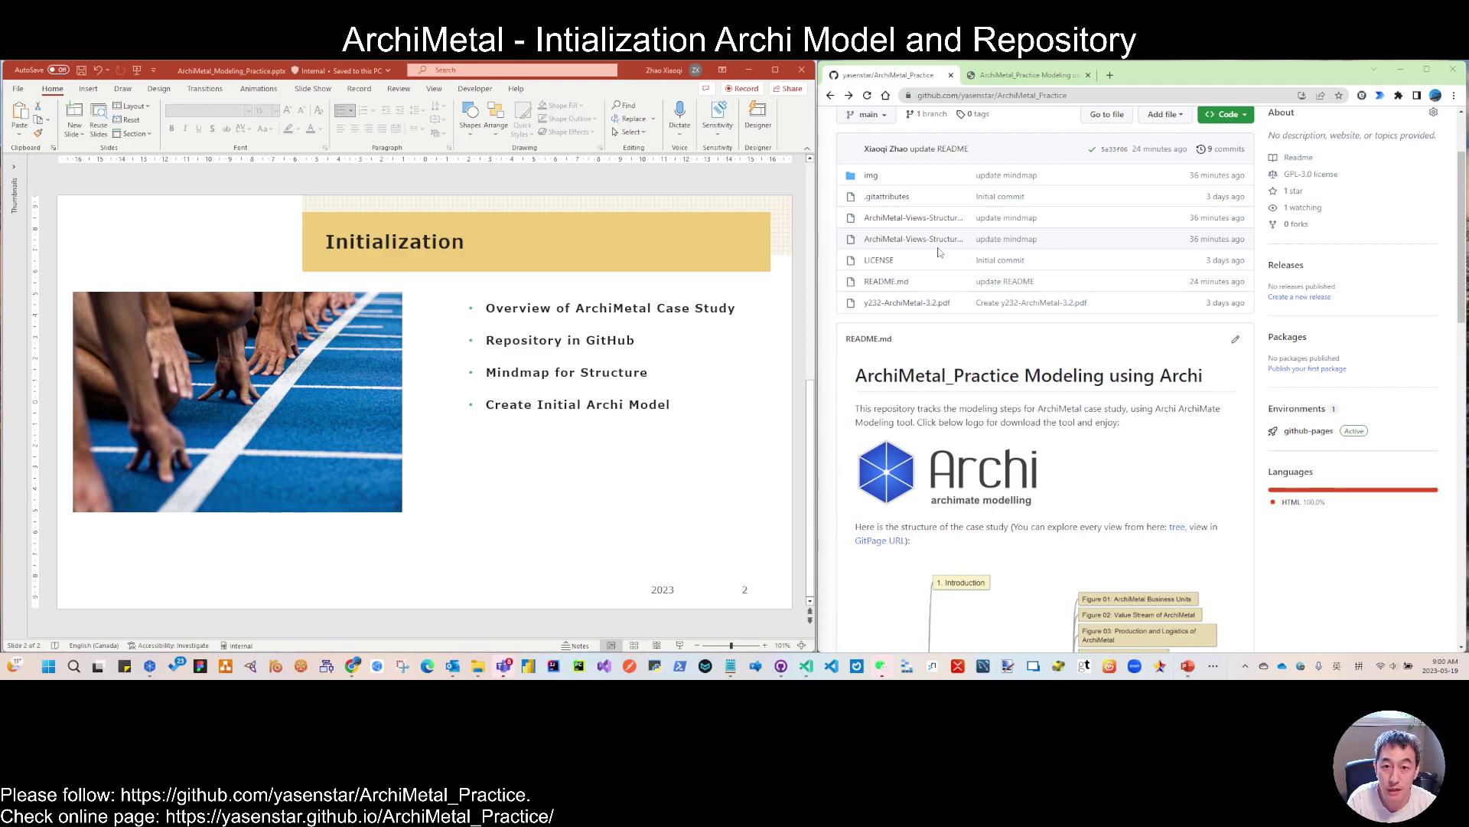
scroll(983, 304, "down", 4)
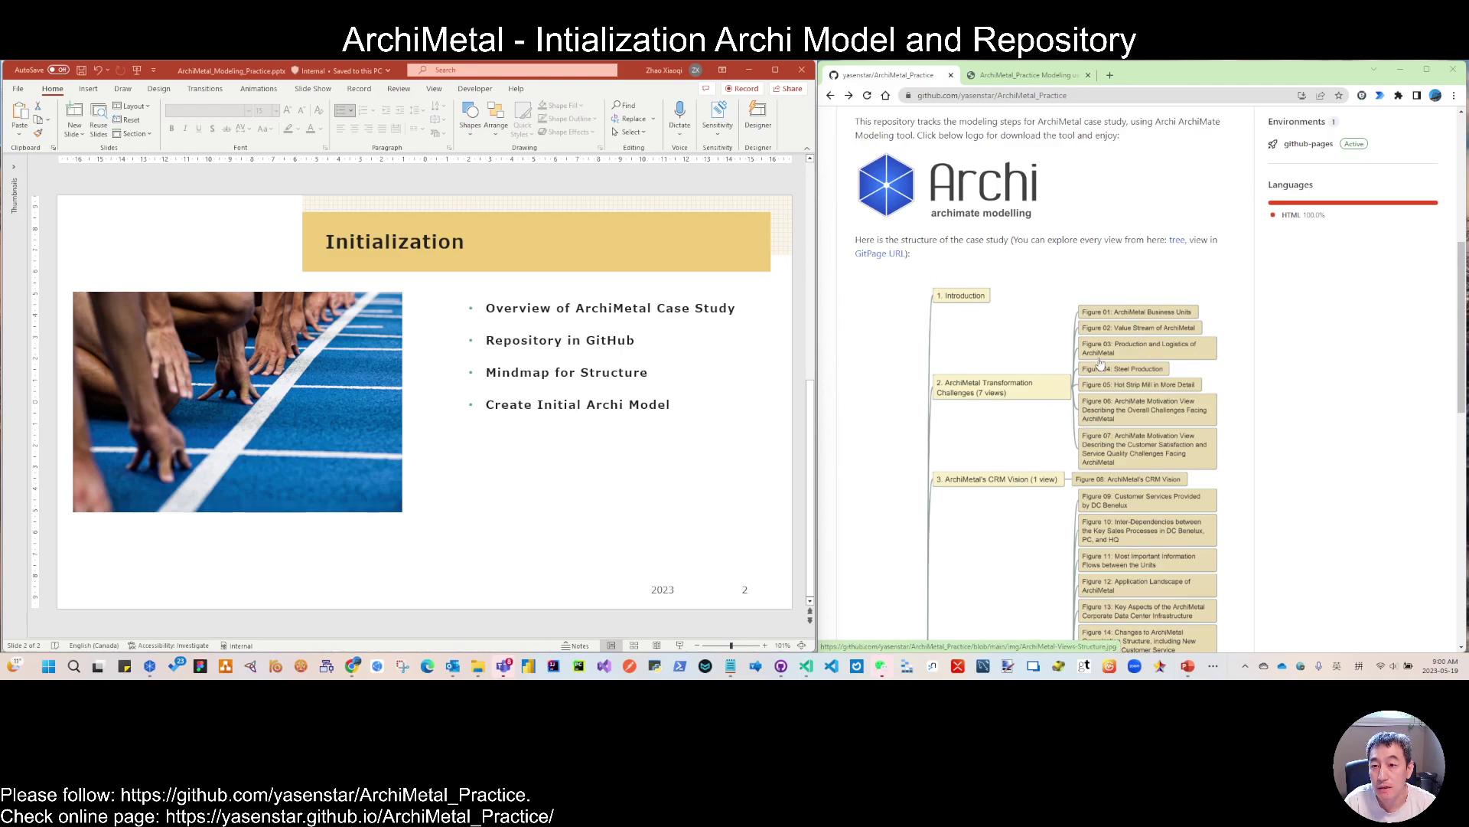
Open the GitHub Pages site, view the Views-Structure listing, then return to its home page.
left_click(890, 256)
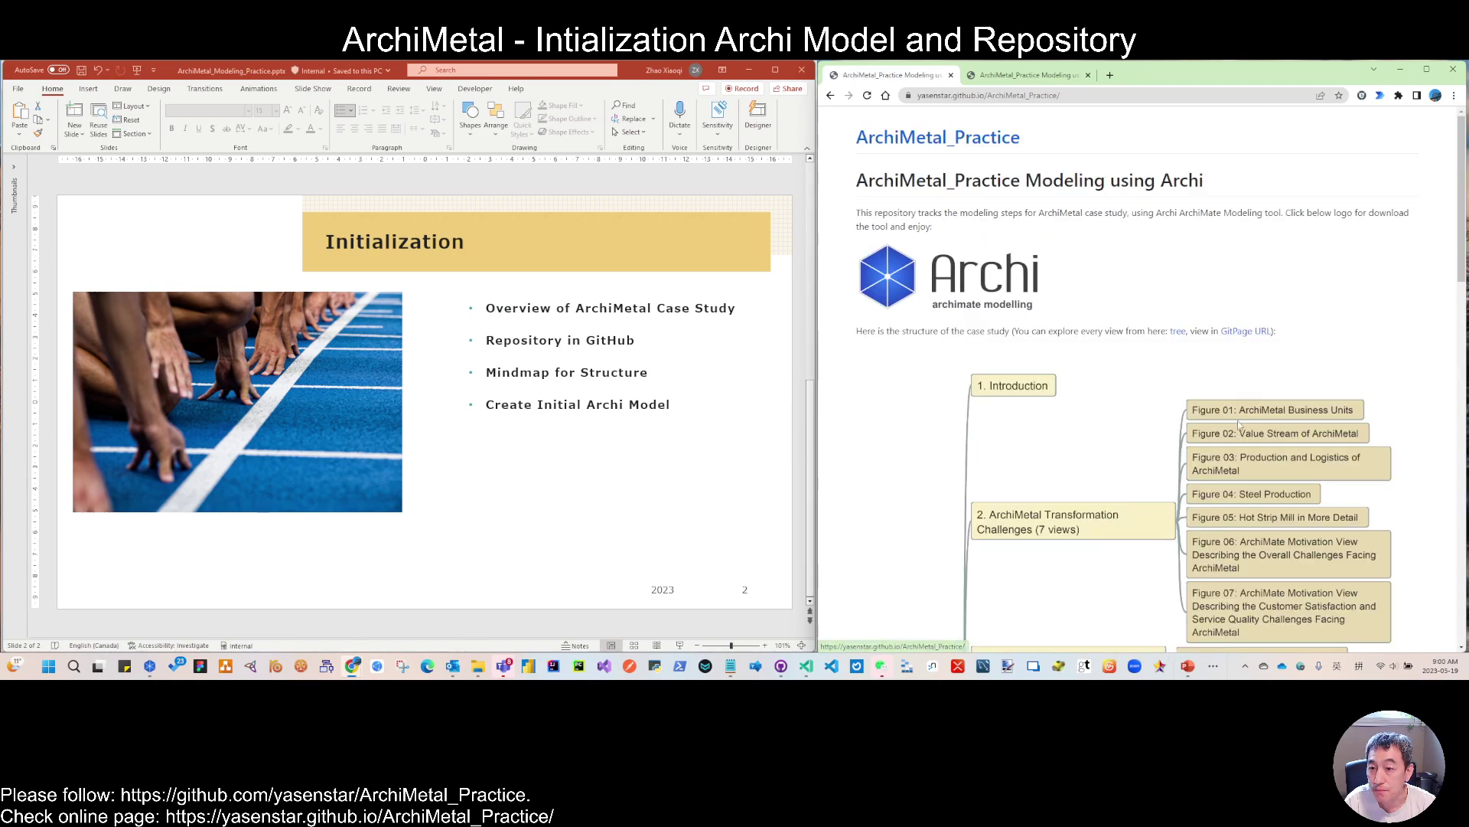
left_click(1179, 334)
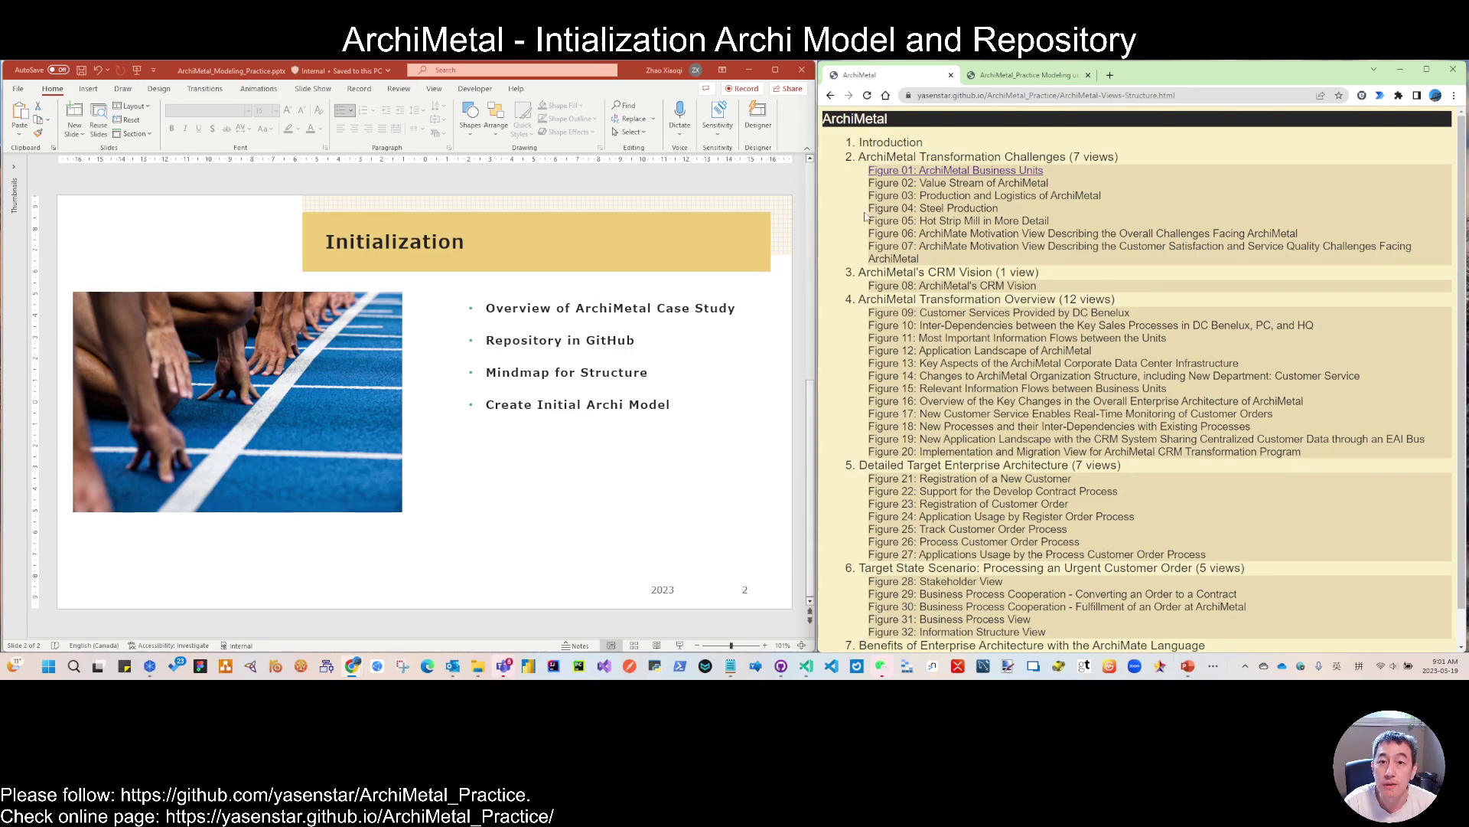
left_click(831, 97)
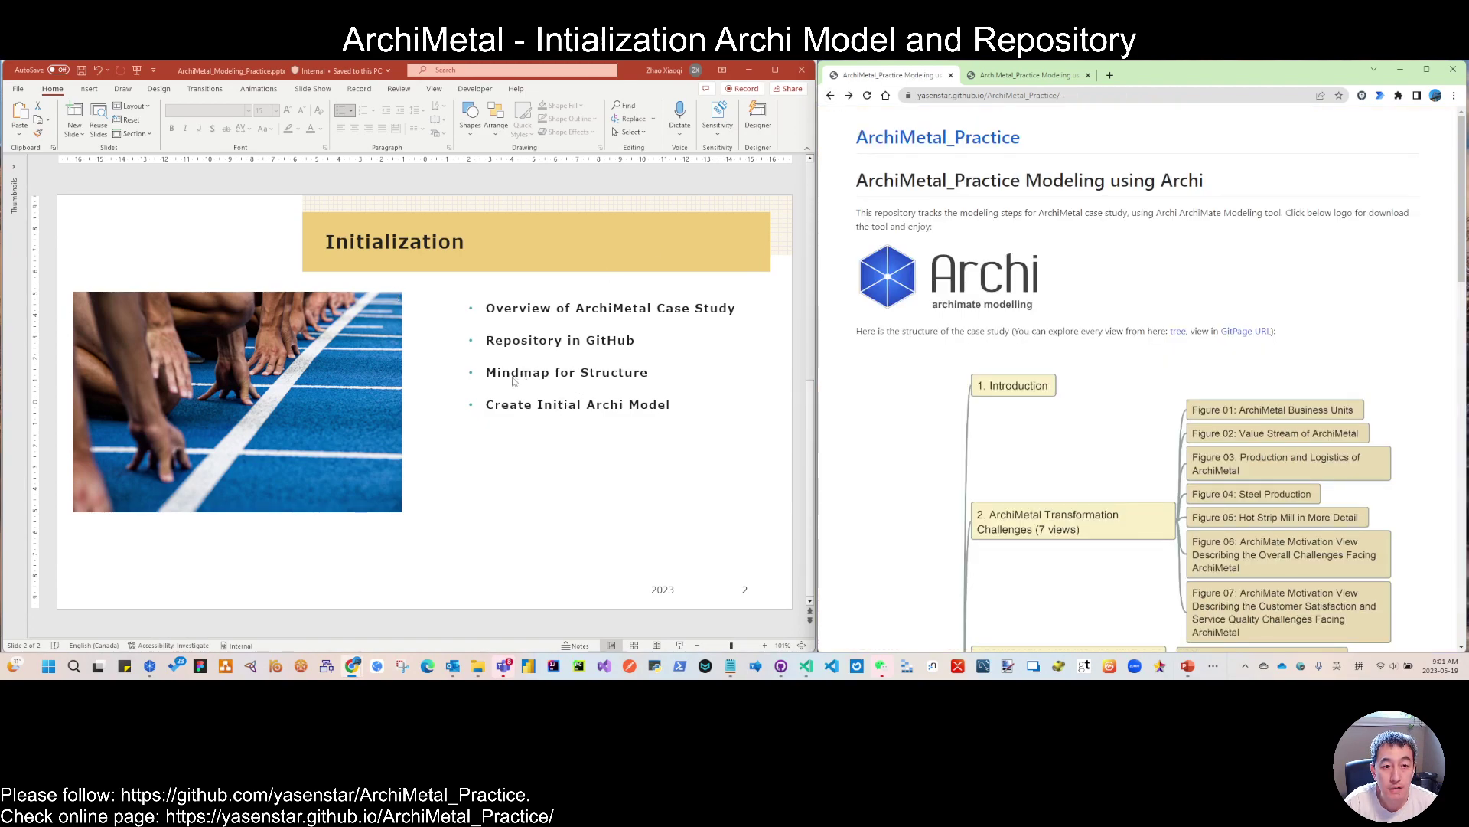
Reveal Archi behind PowerPoint and check its version, 5.0.2, under Help > About Archi.
left_click(748, 70)
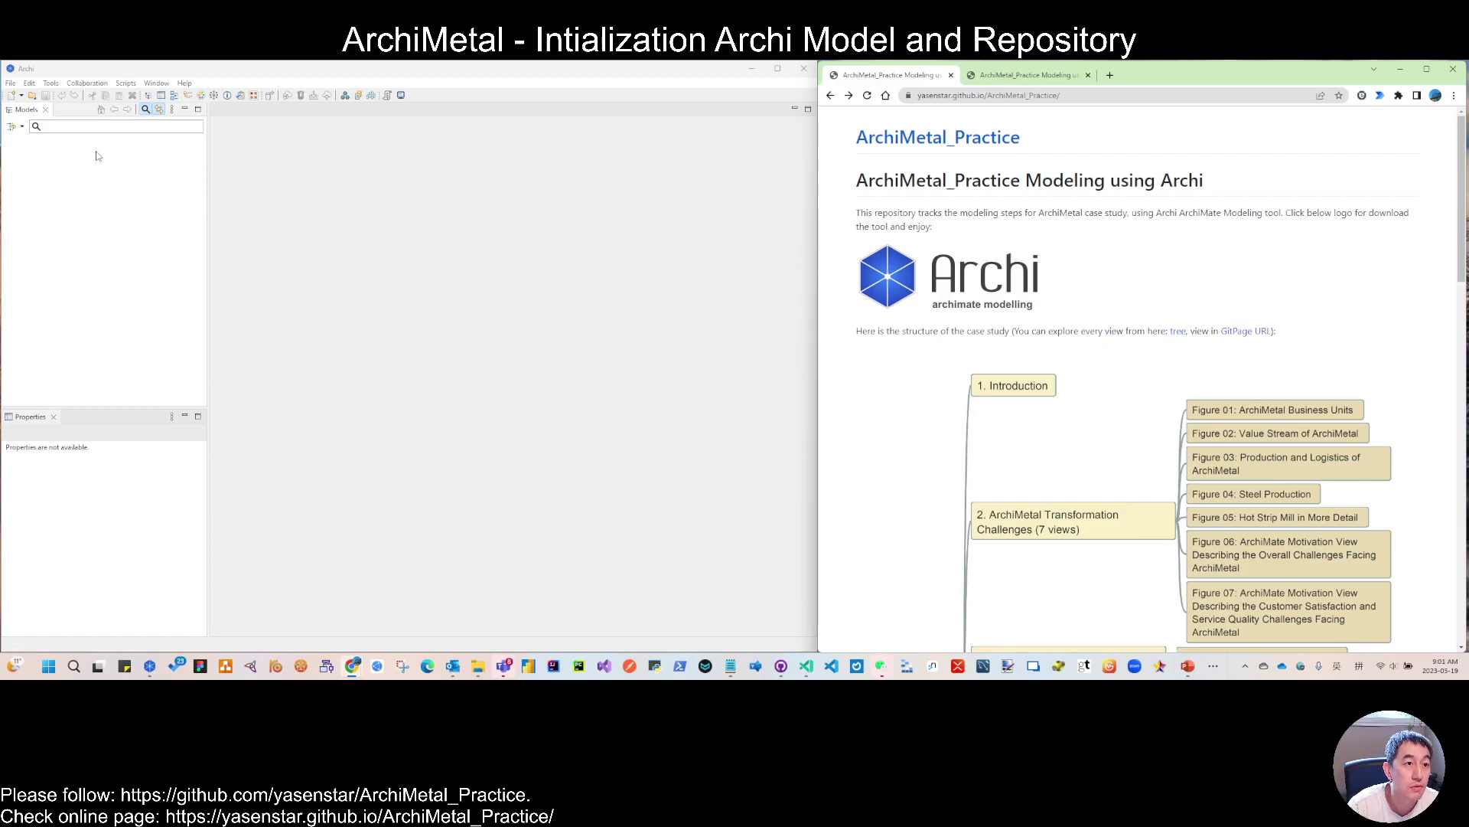
left_click(186, 85)
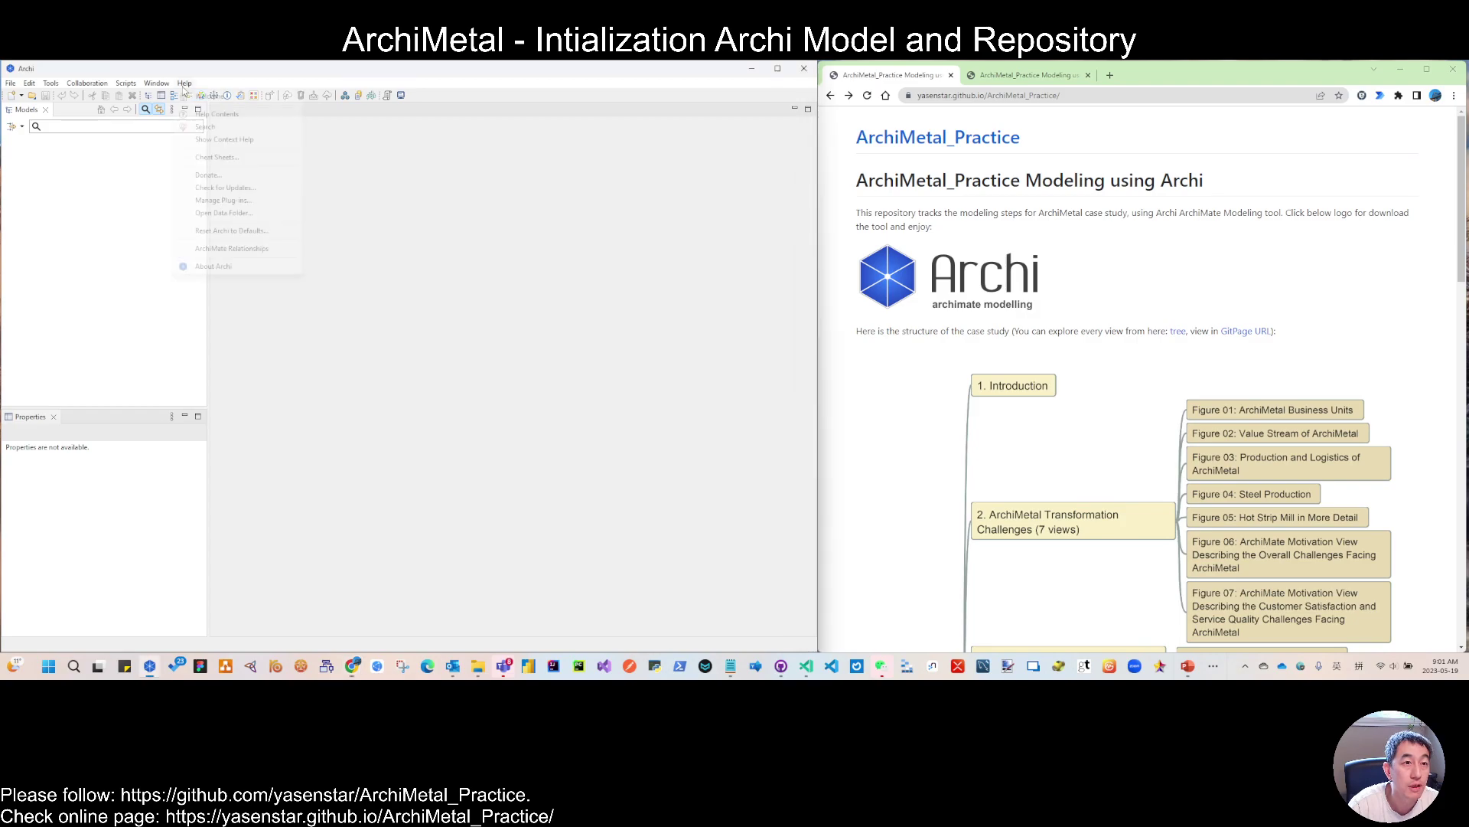
left_click(208, 265)
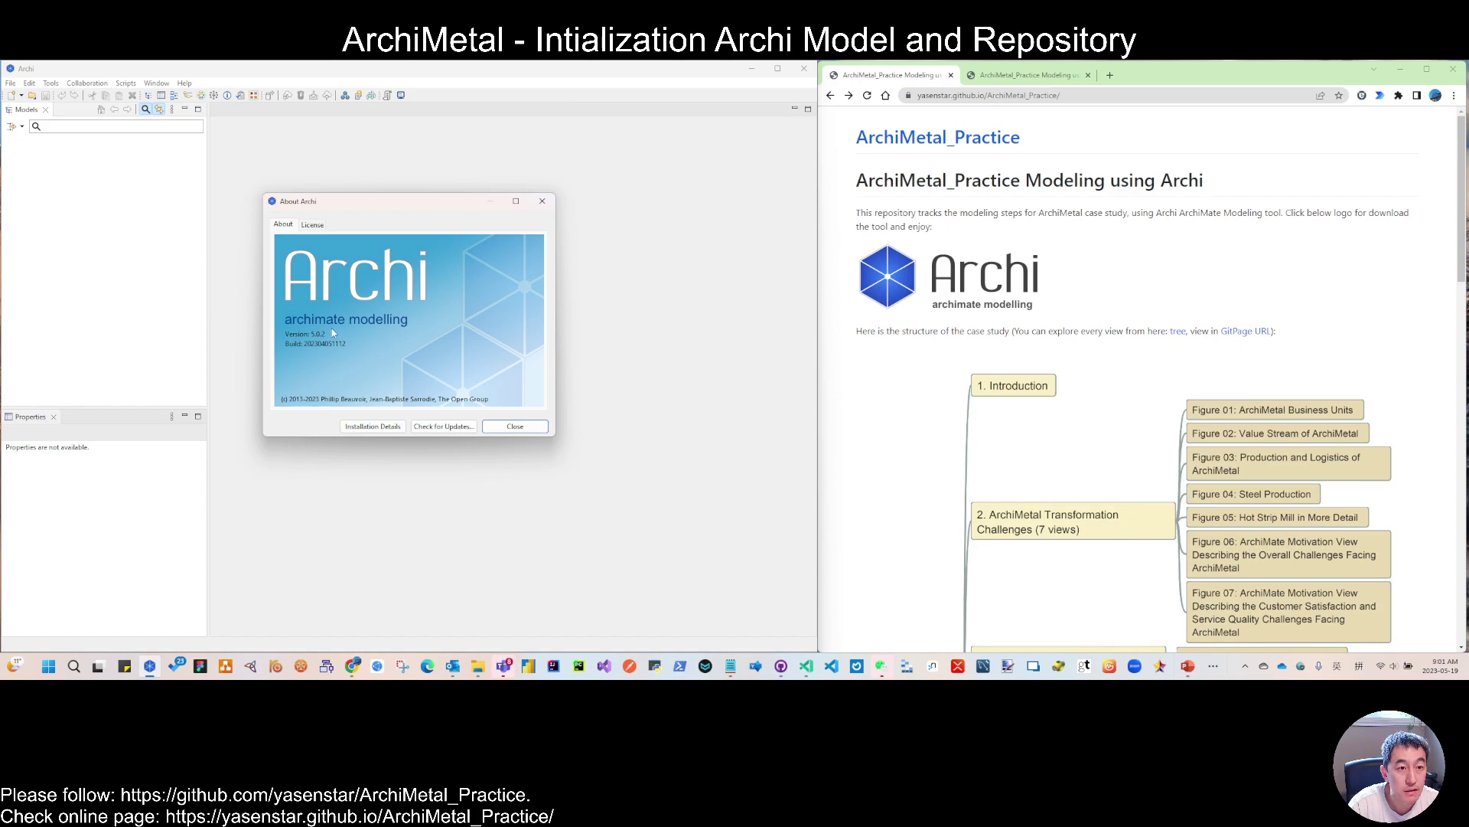
left_click(542, 200)
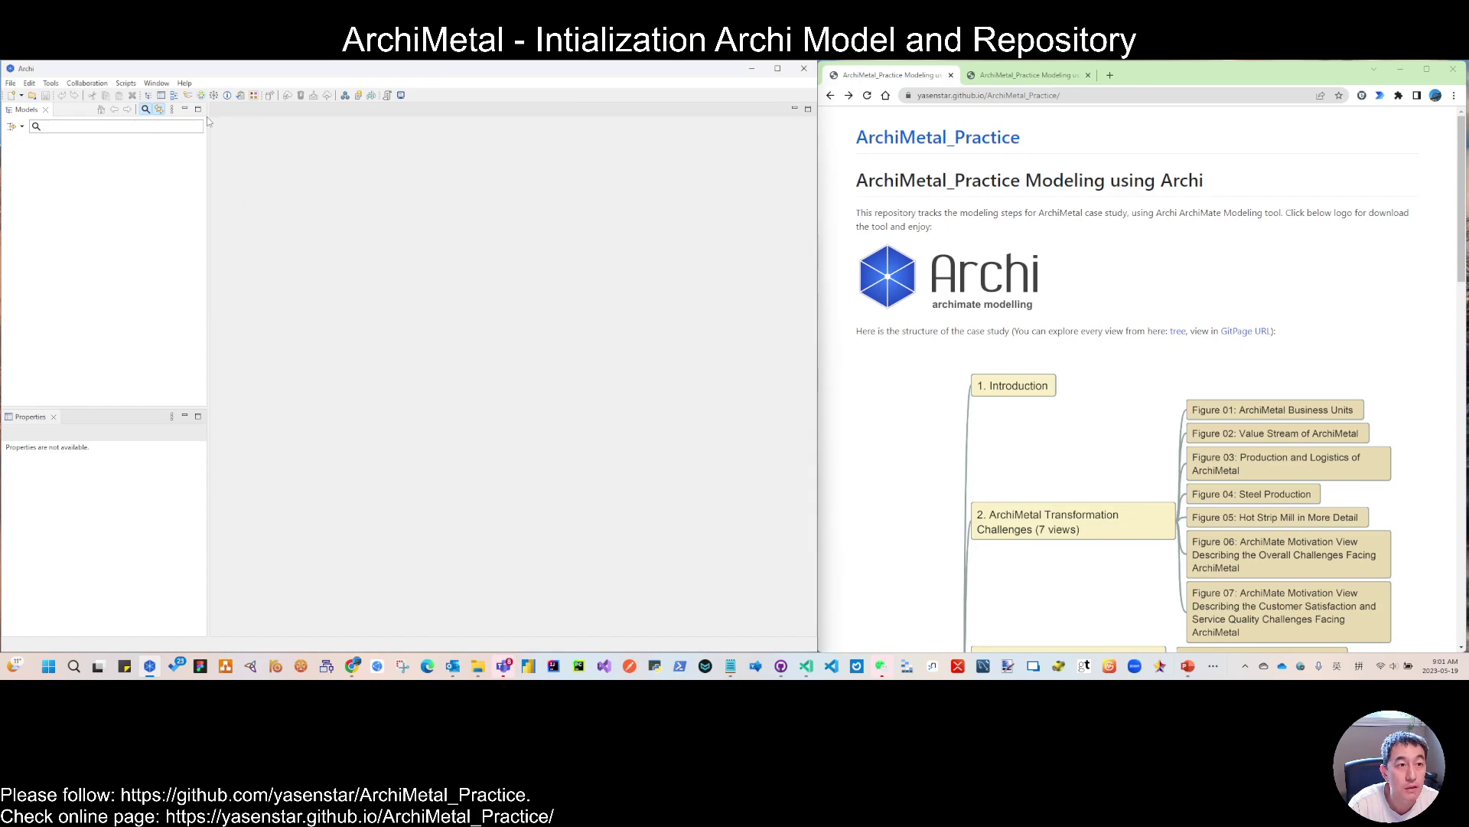
left_click(184, 84)
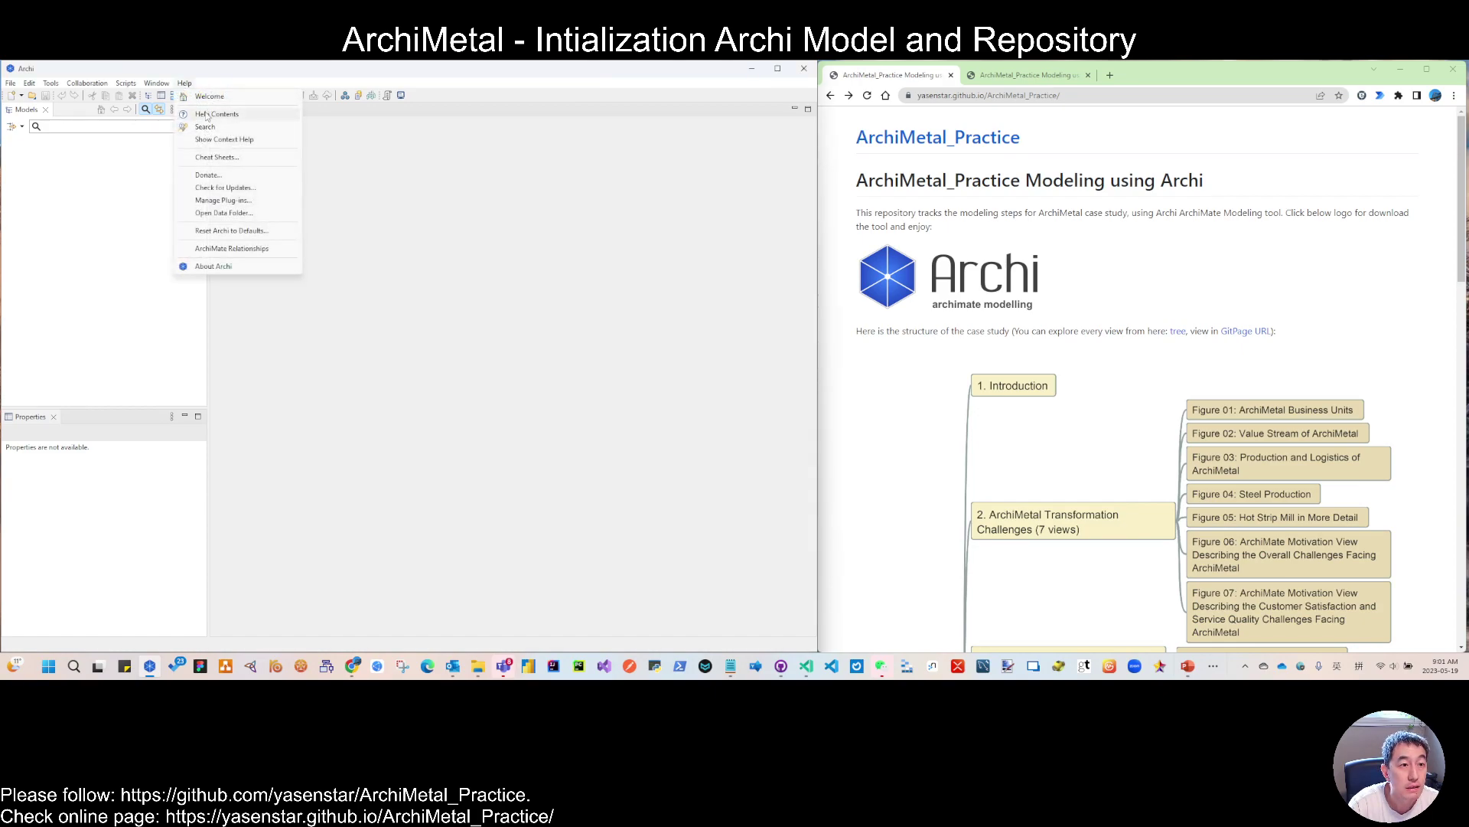
left_click(69, 166)
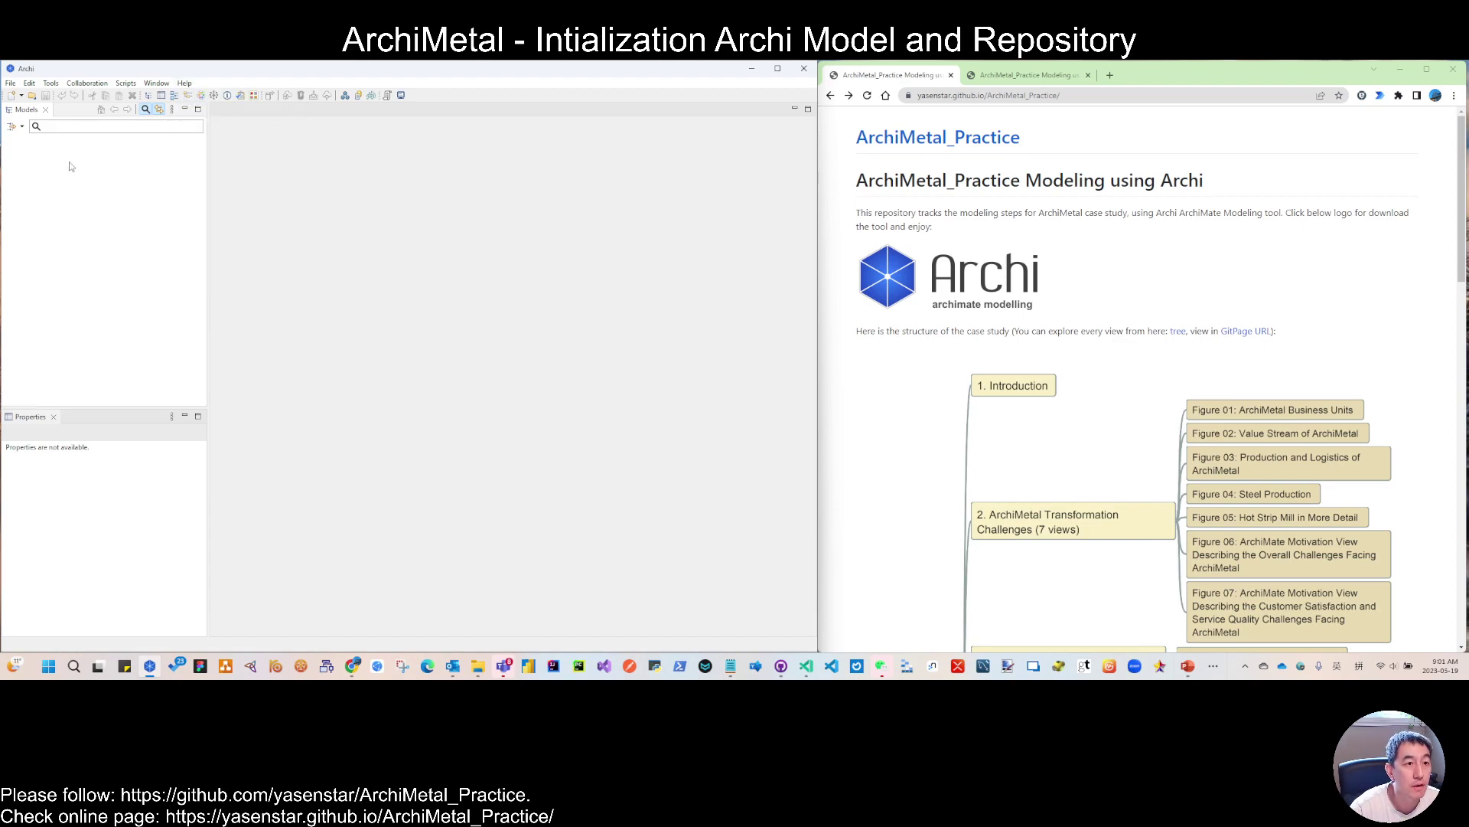
Create a new model and save it as initial_model in C:\xiaoqi\GitHub\ArchiMetal_Practice.
left_click(11, 98)
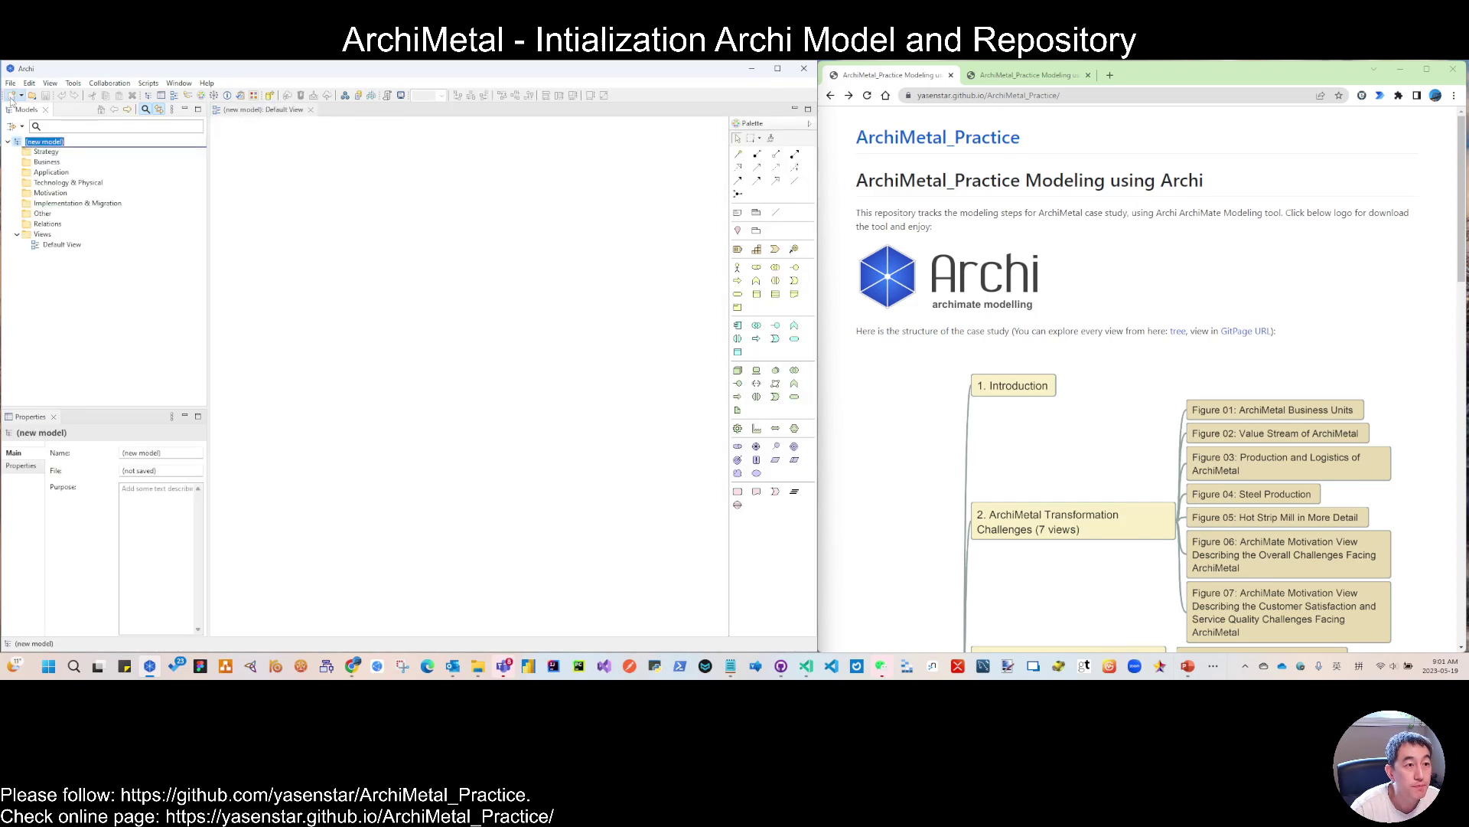
left_click(10, 84)
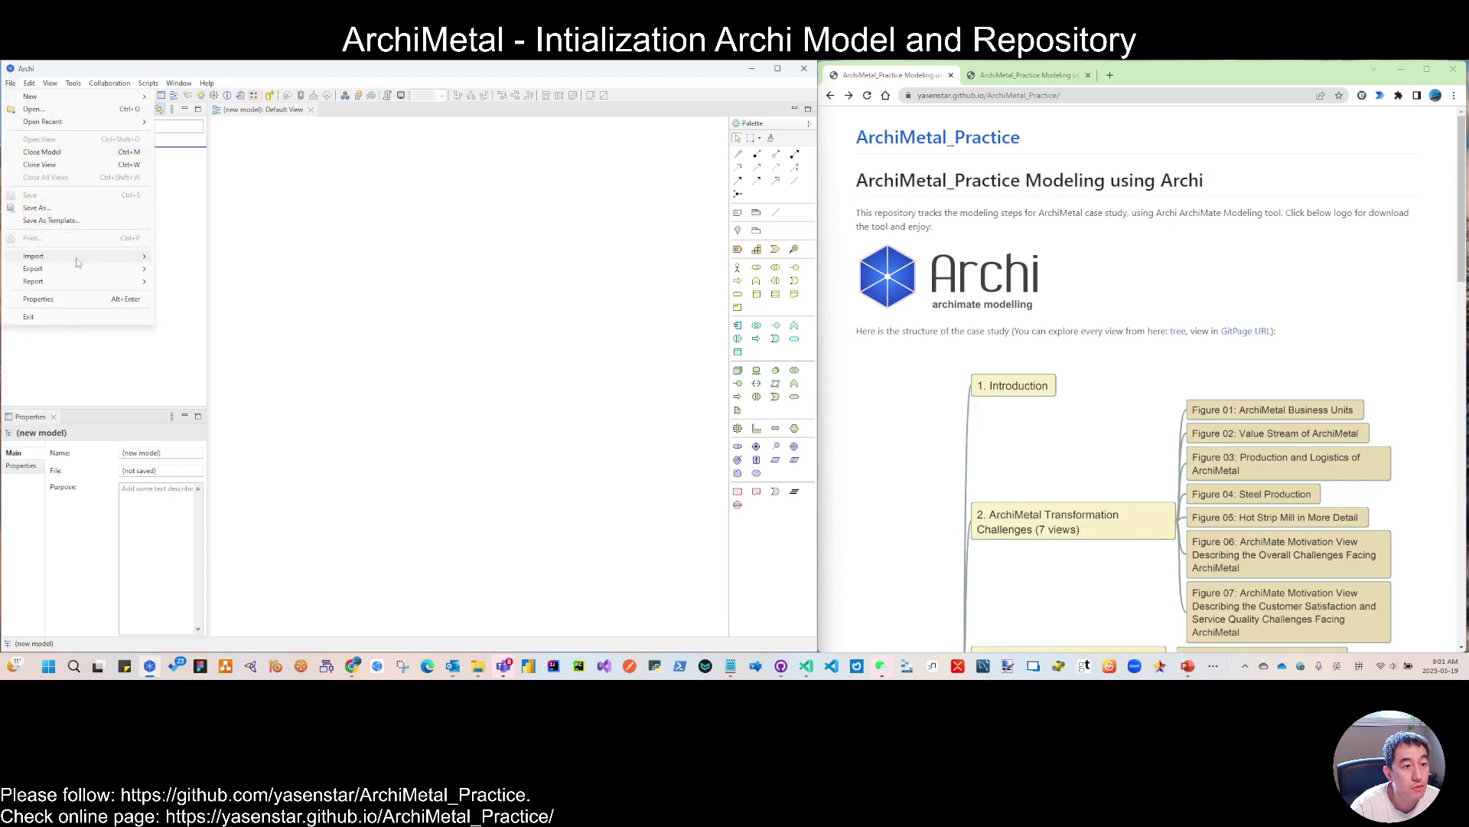
left_click(75, 207)
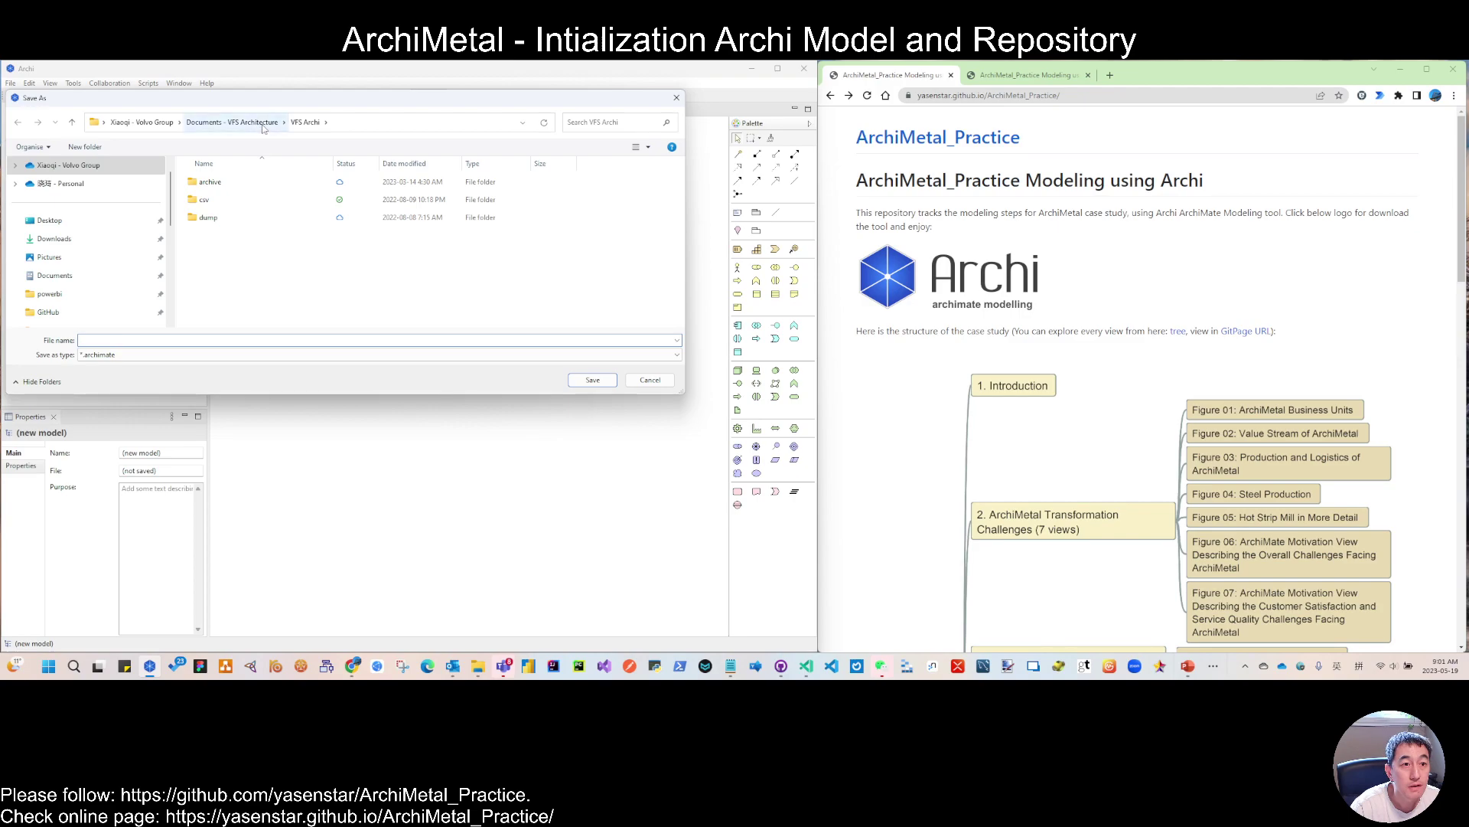
scroll(92, 253, "down", 5)
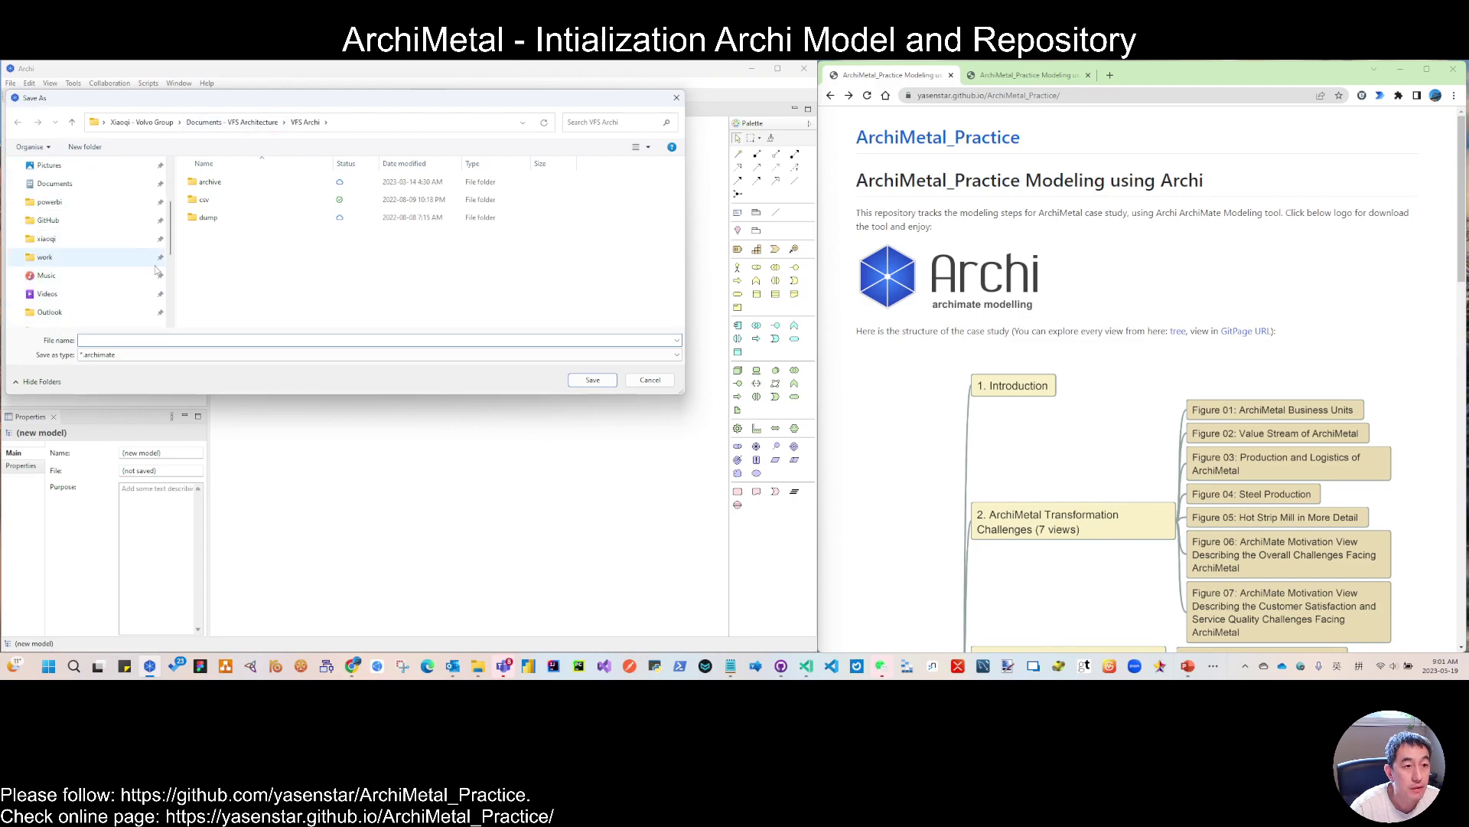
left_click(63, 293)
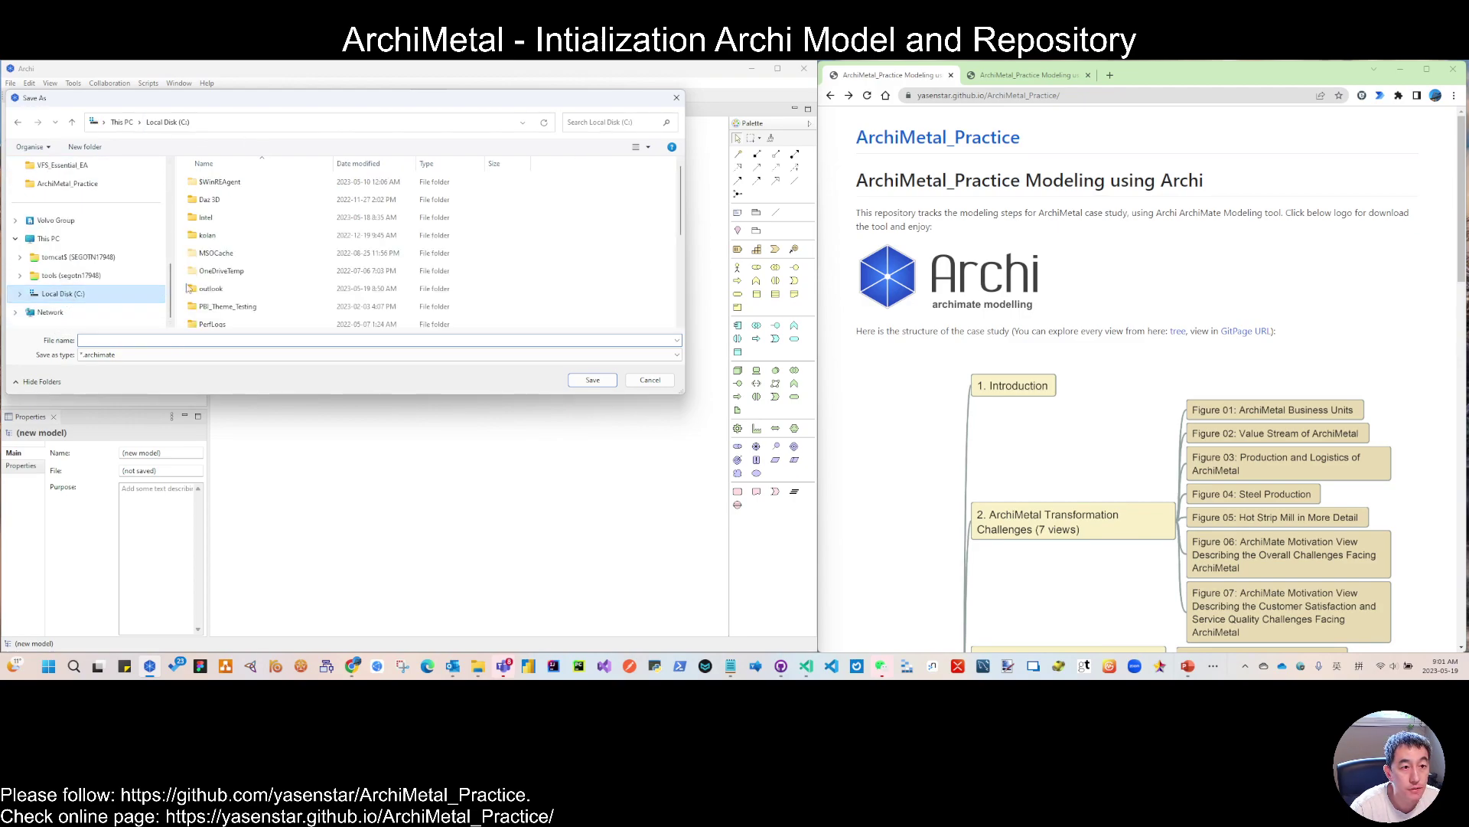
scroll(222, 314, "down", 3)
scroll(222, 316, "down", 1)
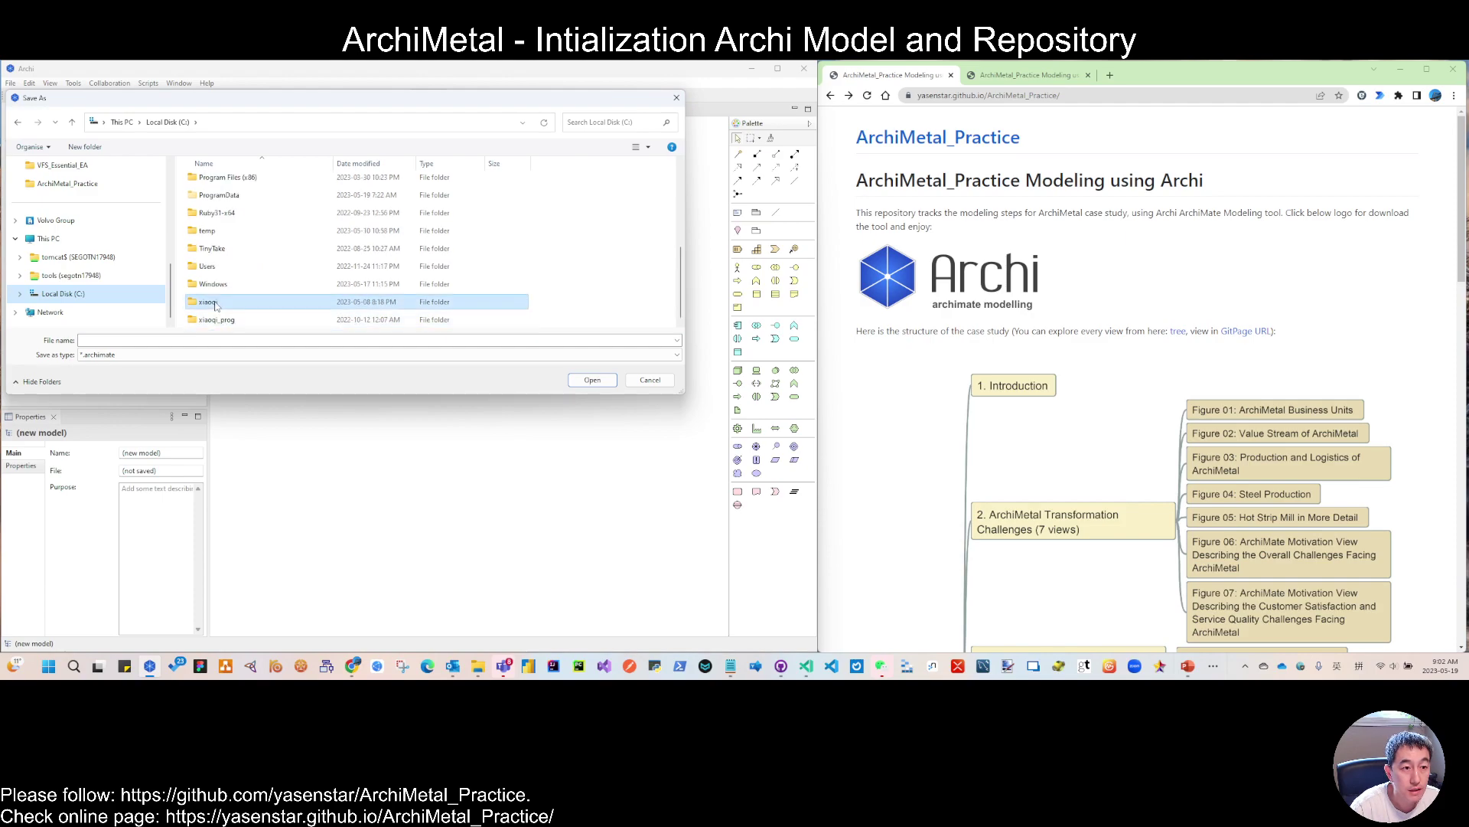
double_click(222, 317)
double_click(213, 288)
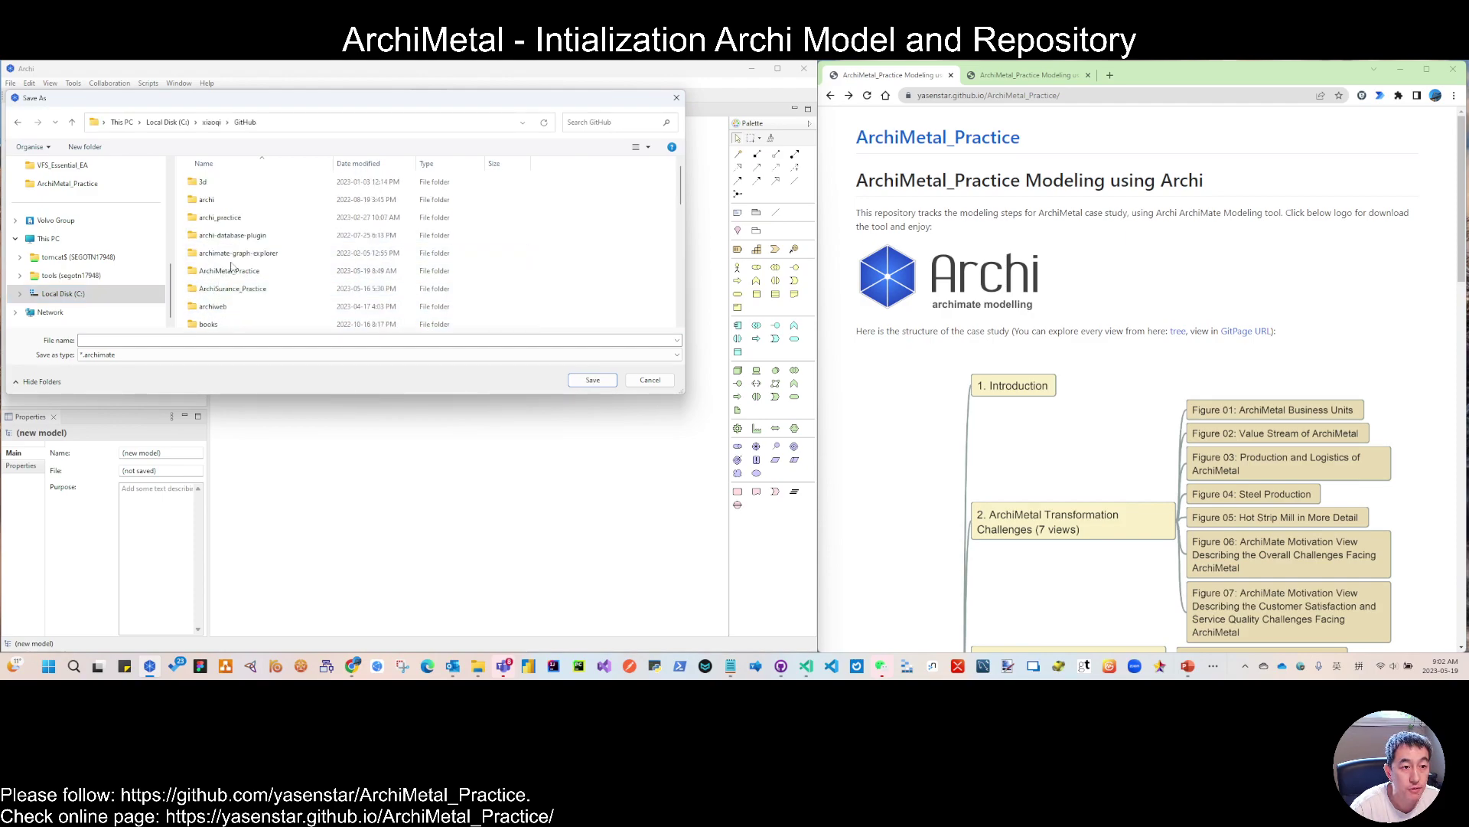
double_click(230, 270)
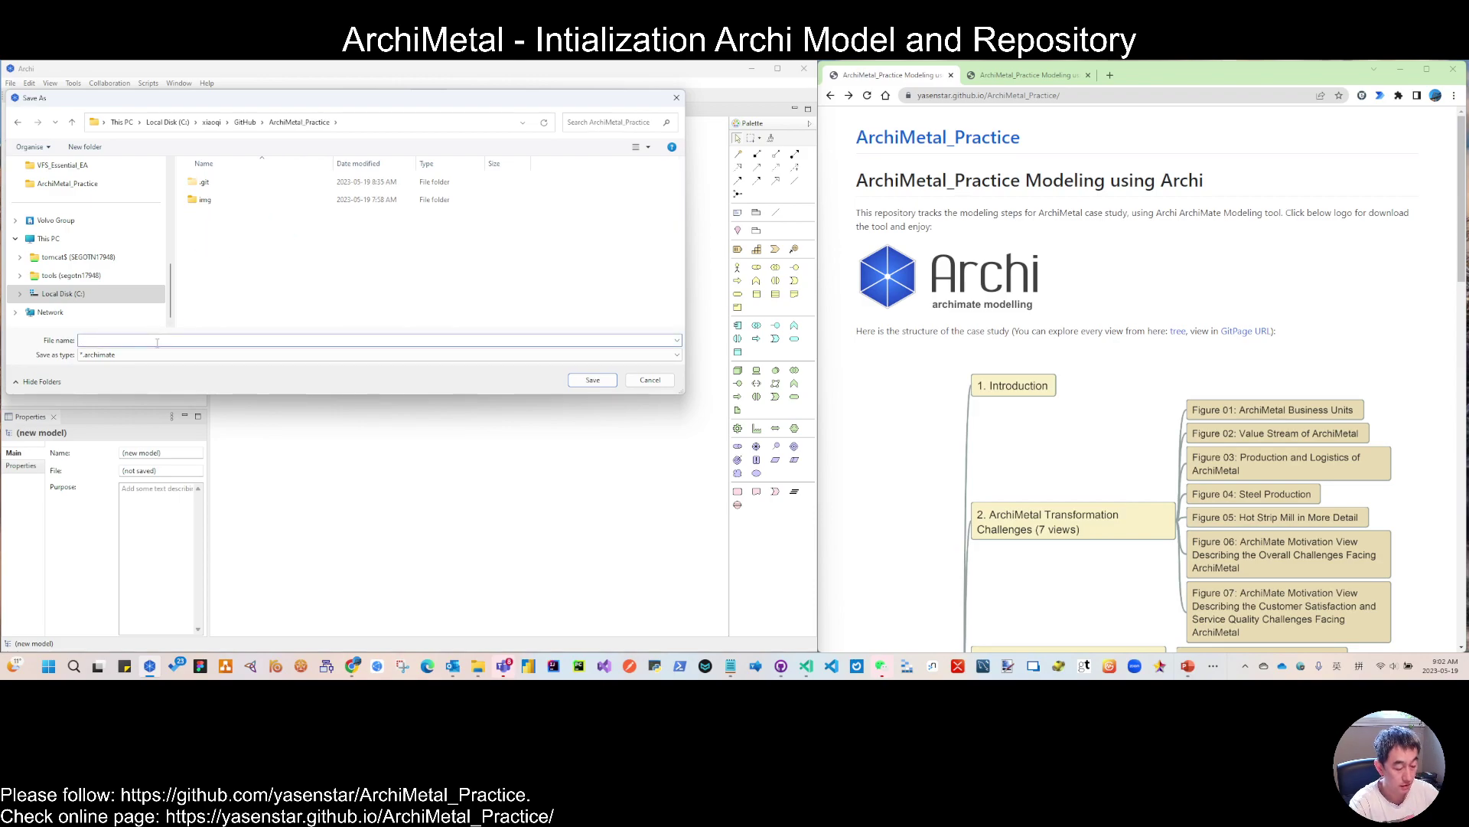
type("init")
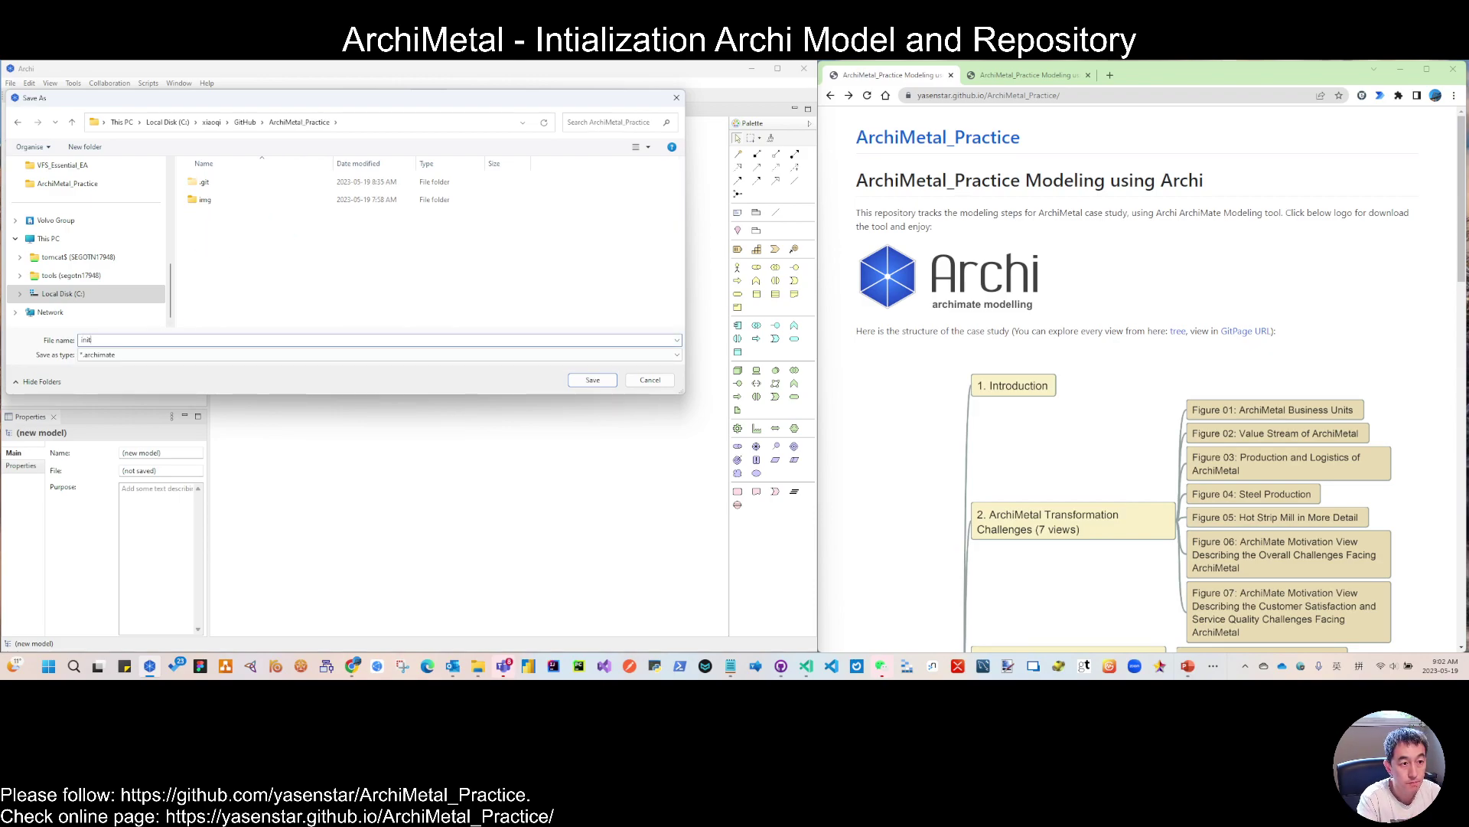
type("ial_model")
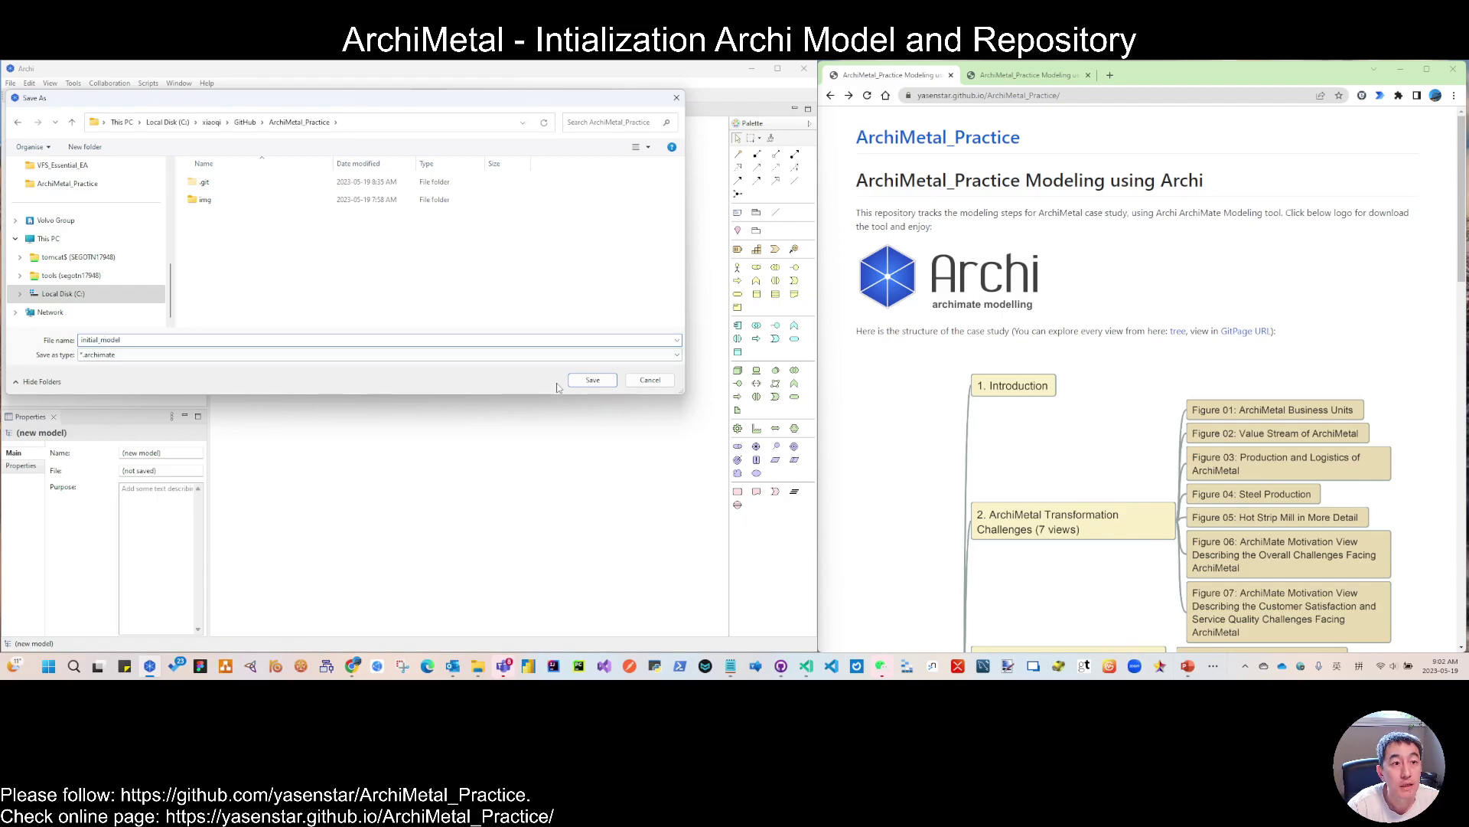
left_click(592, 380)
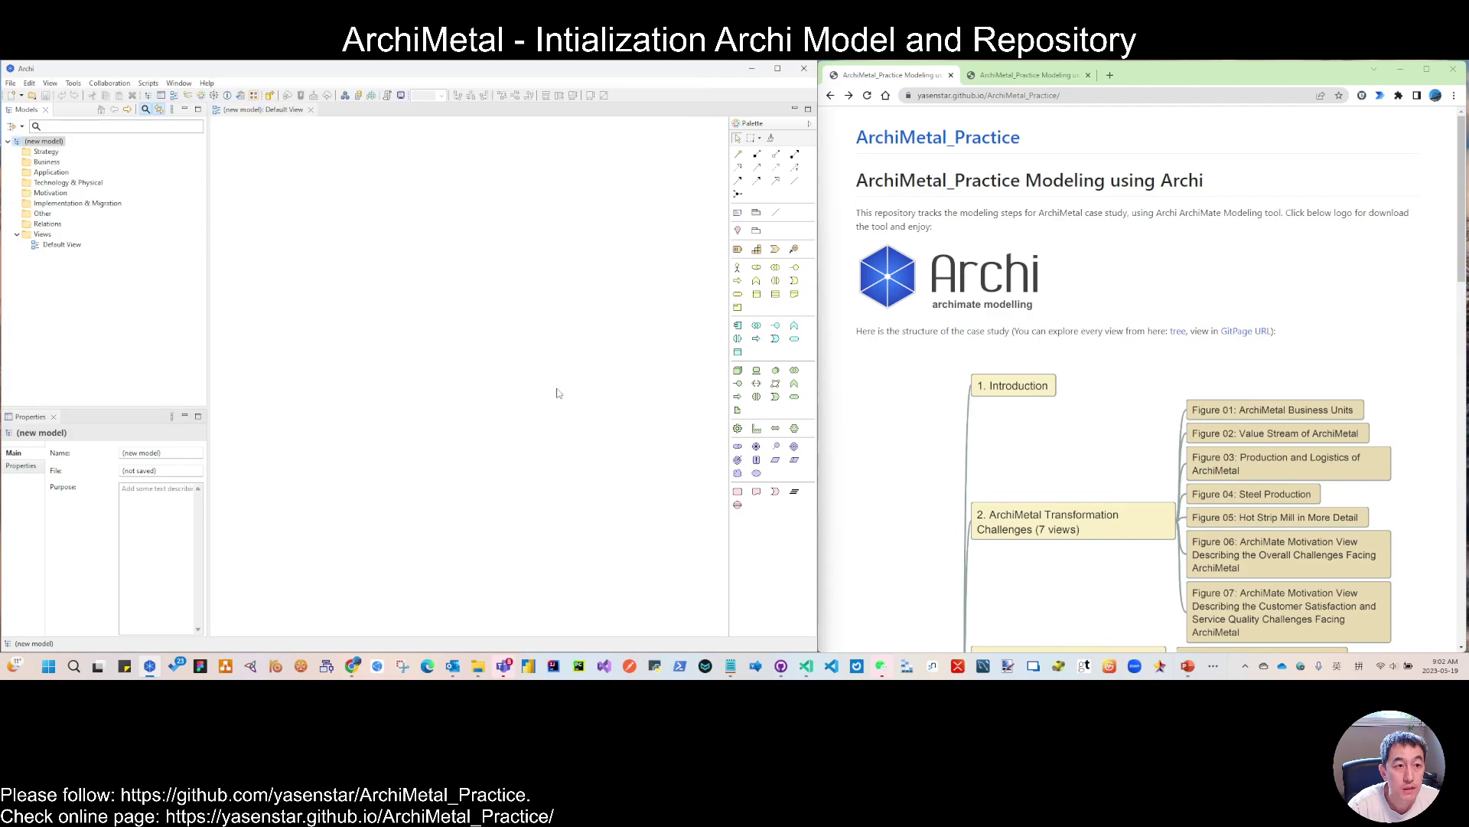
Rename '(new model)' to 'ArchiMetal' in the Models tree and select its Default View.
left_click(47, 142)
left_click(47, 142)
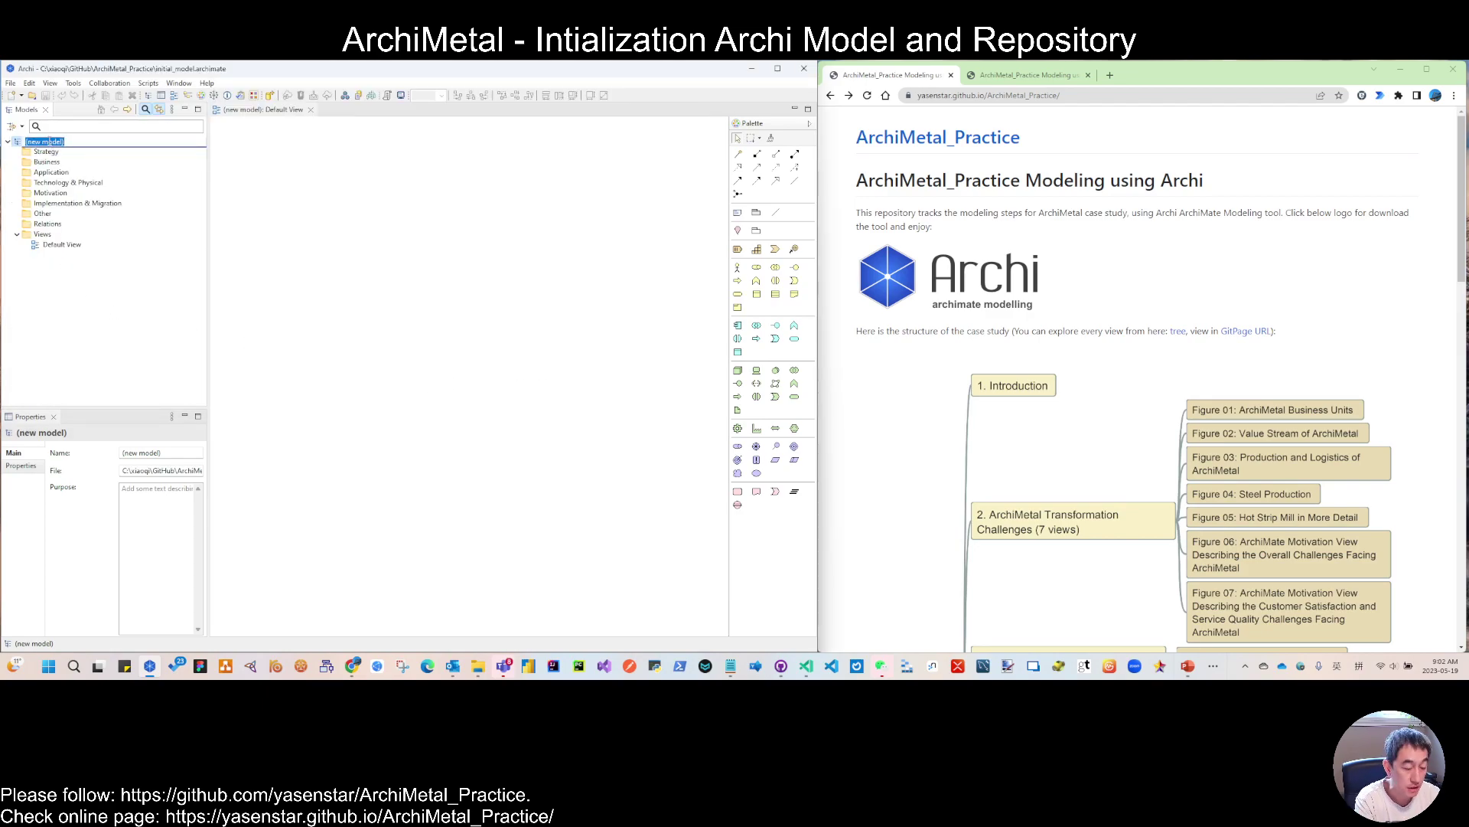
type("ArchiM")
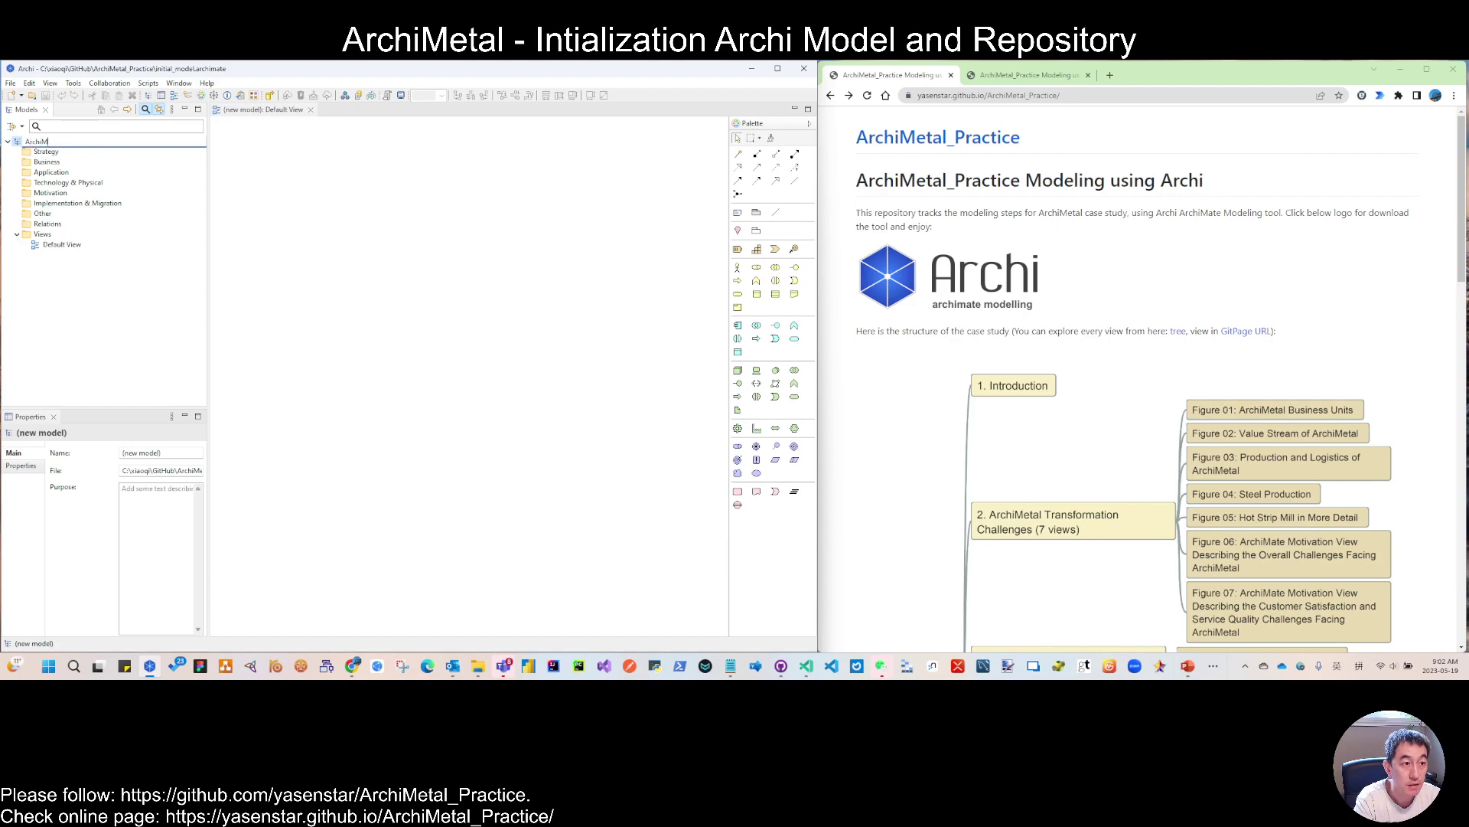
type("etal")
key("Return")
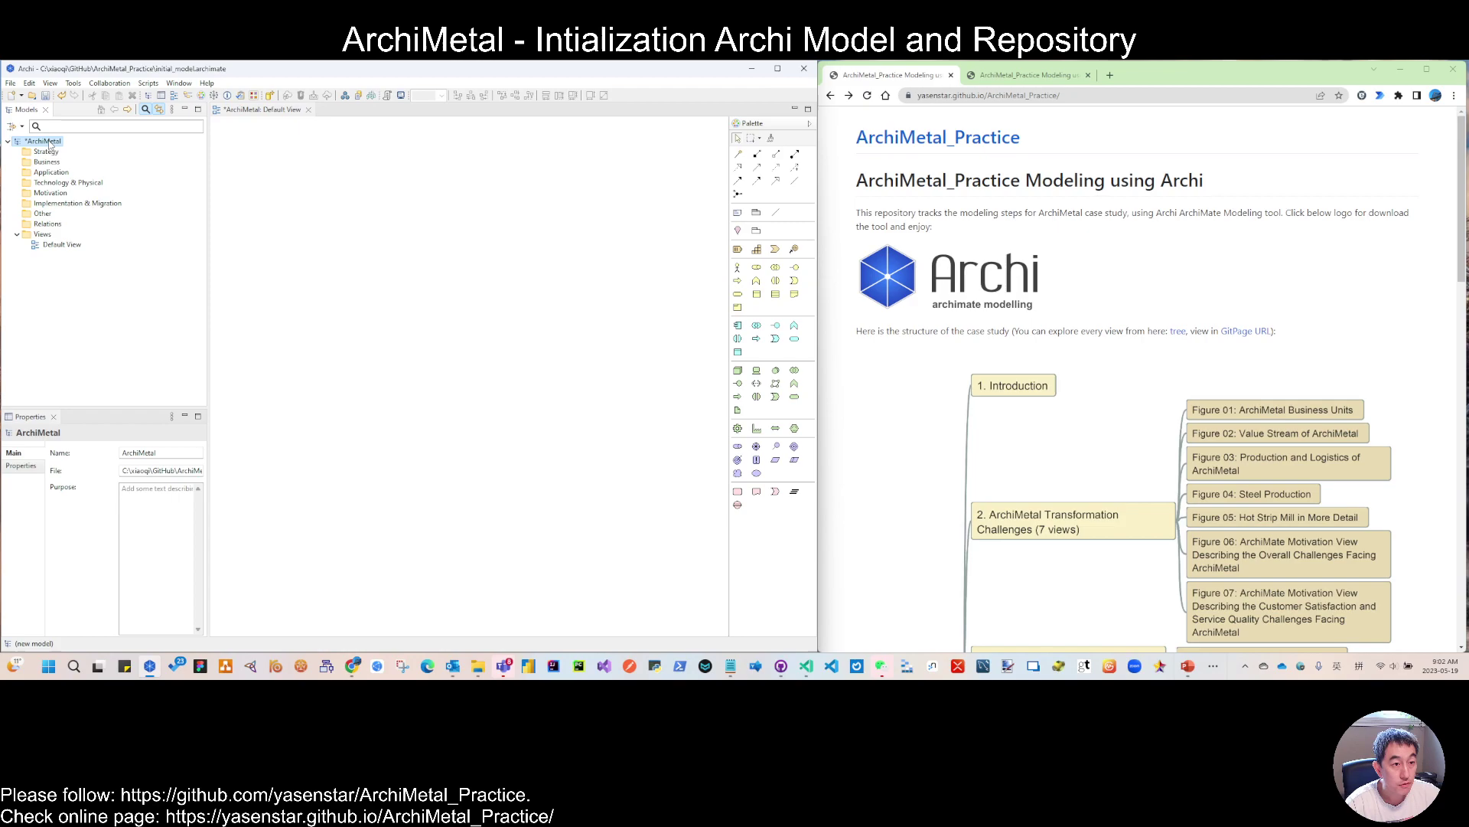
left_click(66, 246)
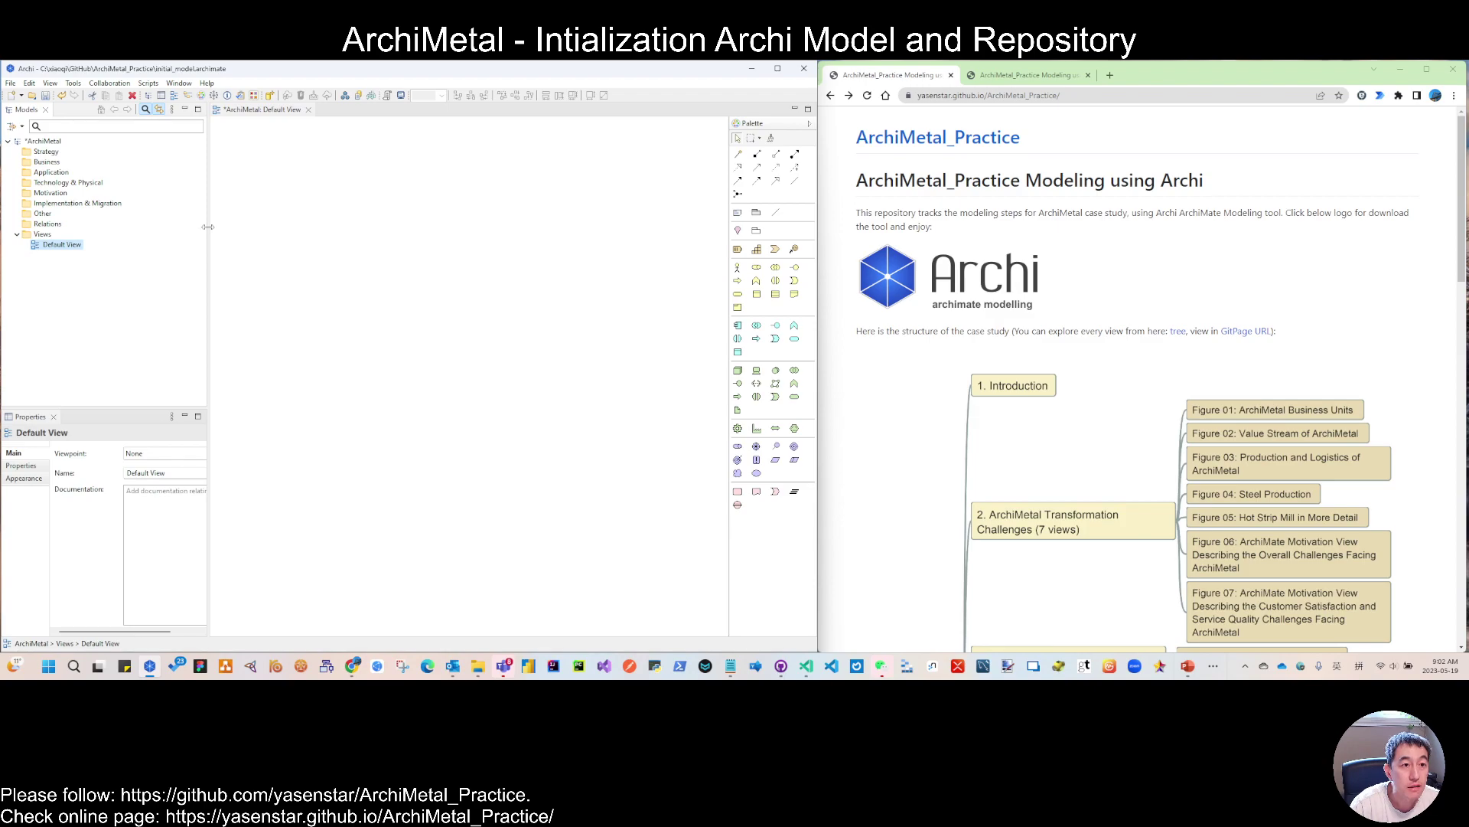
left_click_drag(208, 225, 175, 225)
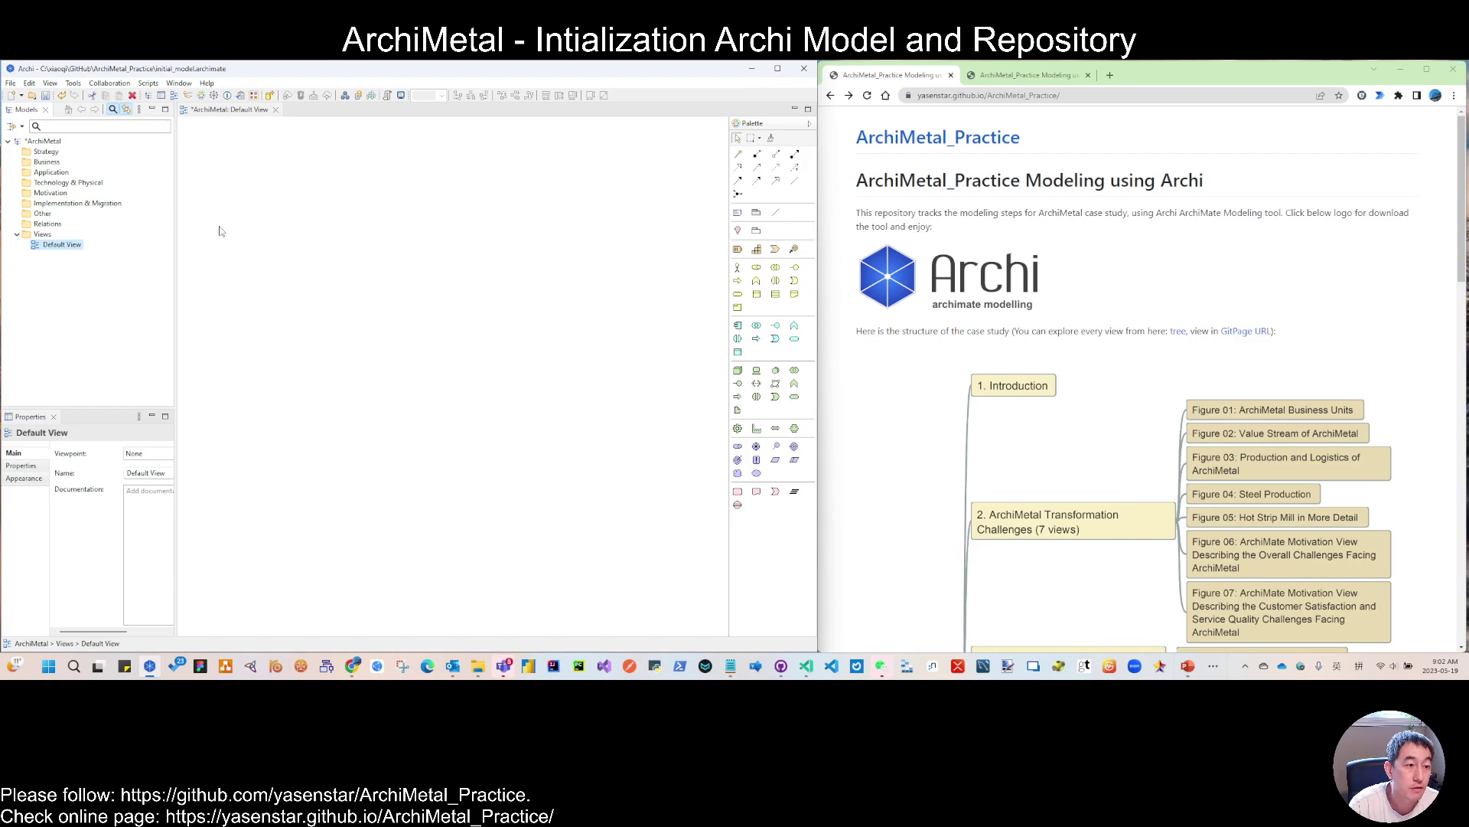
left_click_drag(176, 356, 196, 362)
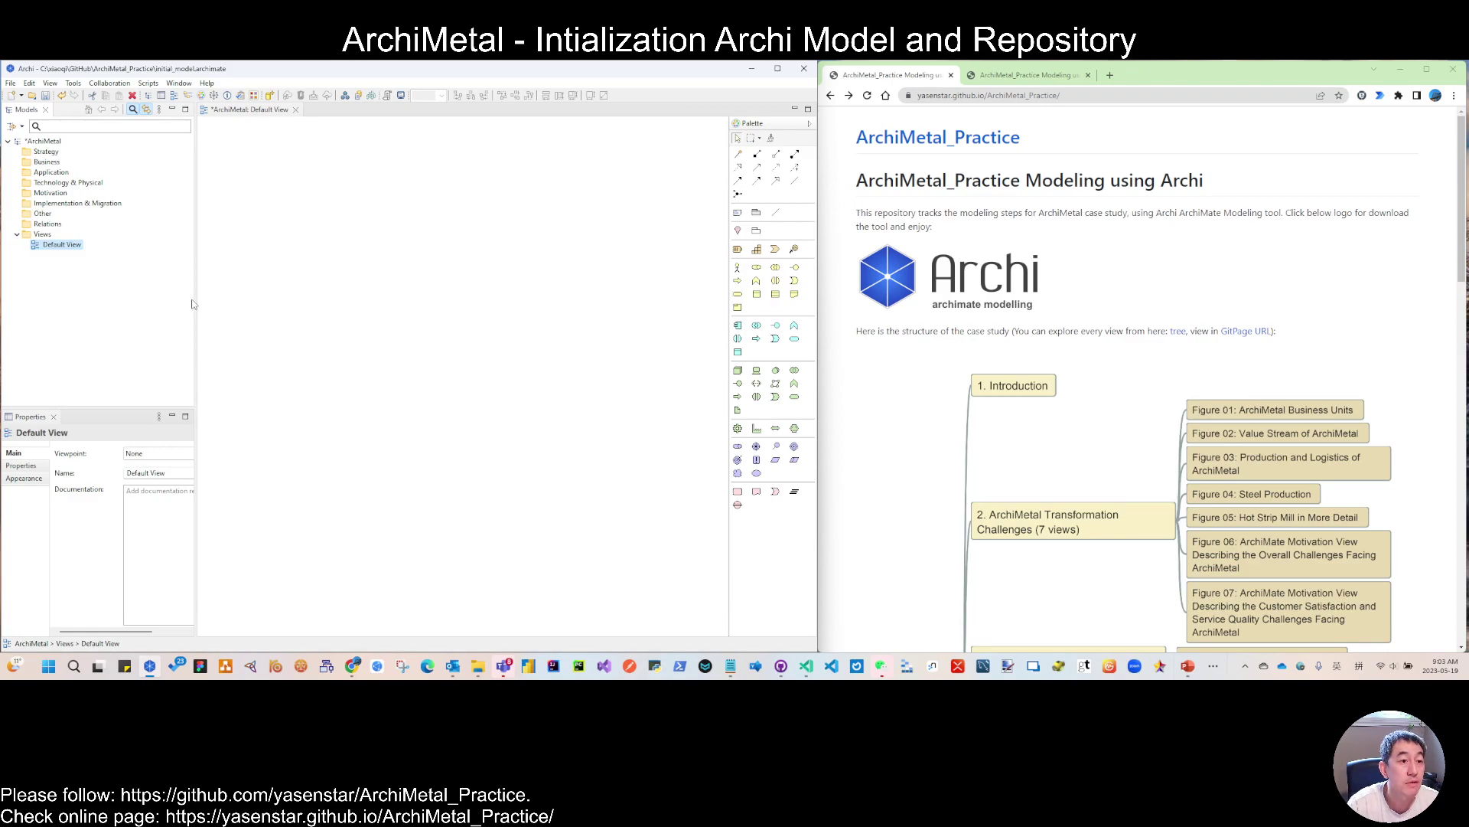
left_click_drag(195, 303, 178, 304)
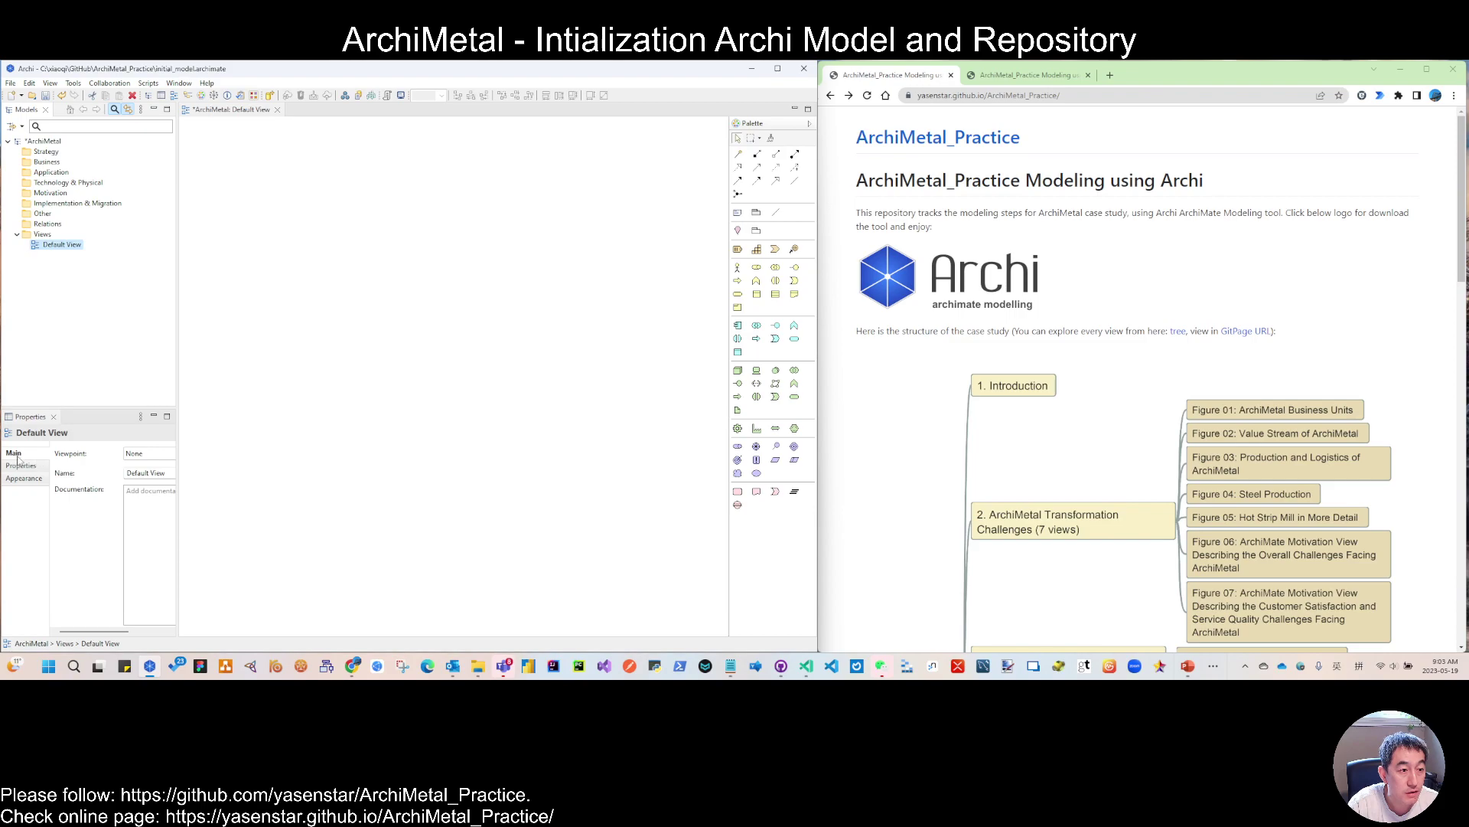
Place a blank note at the top of the Default View and stretch it wide and flat.
left_click(738, 212)
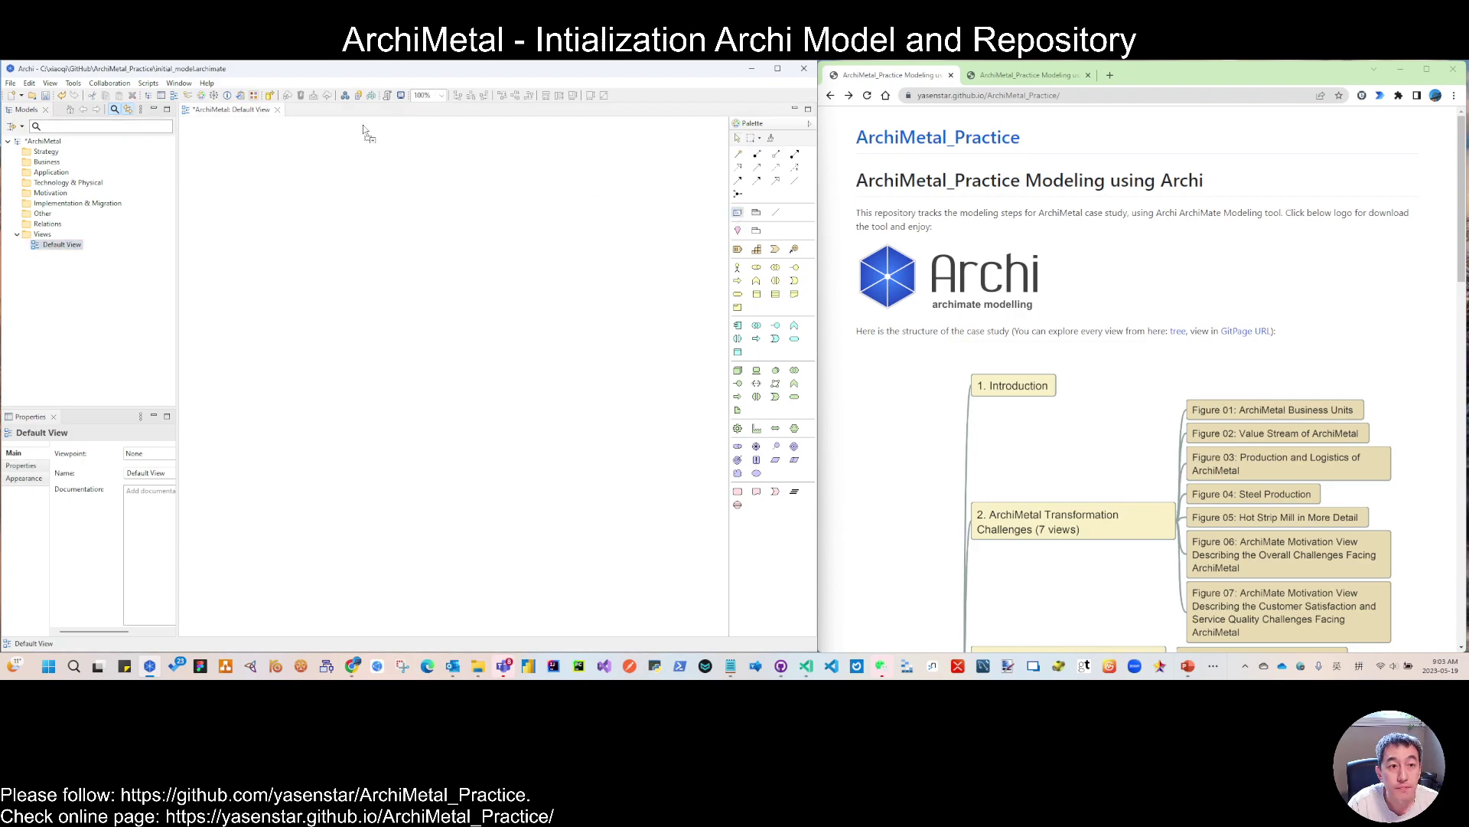
left_click(304, 144)
left_click(349, 201)
left_click(397, 182)
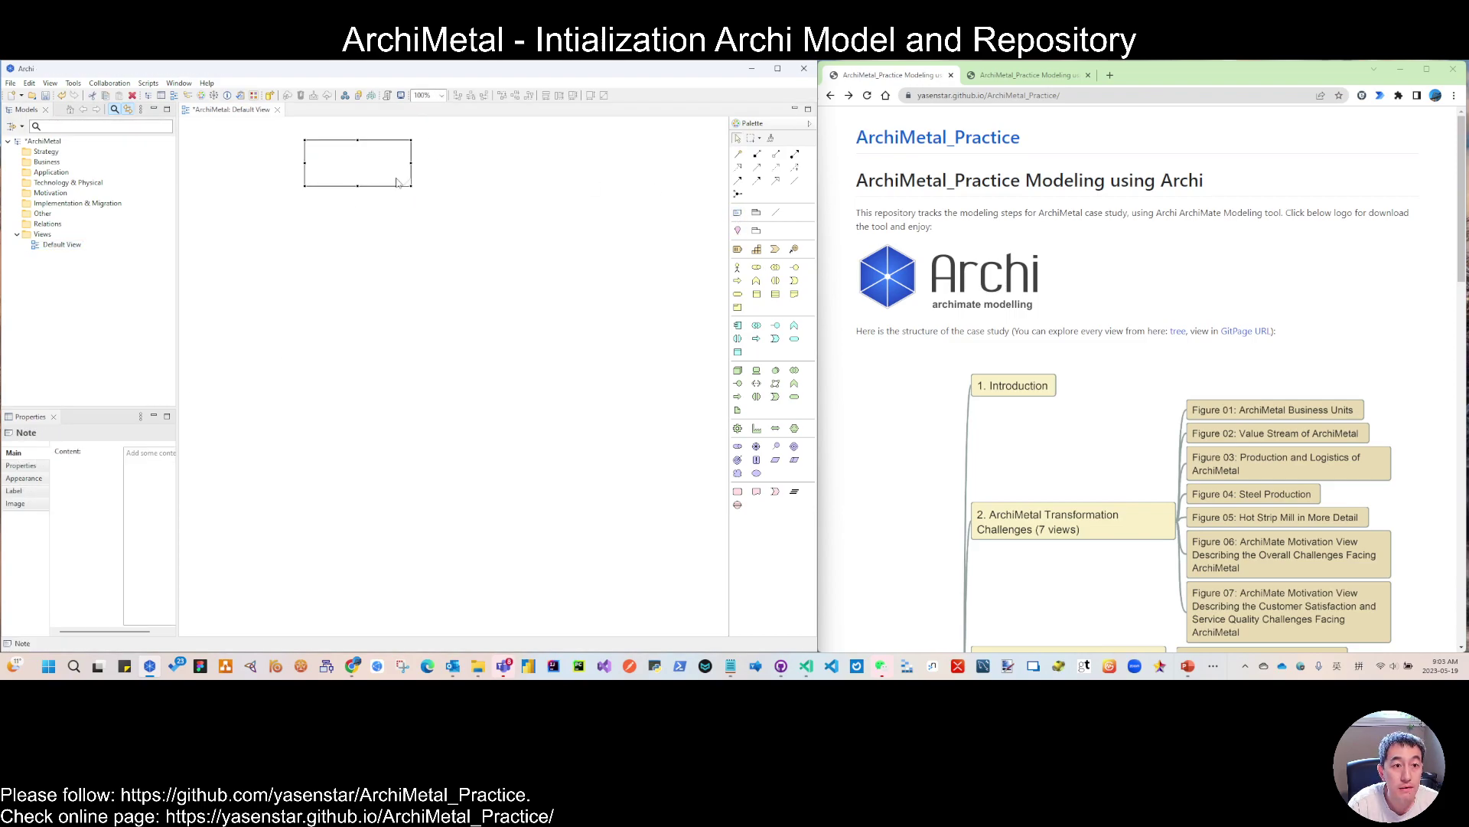
left_click_drag(412, 186, 571, 164)
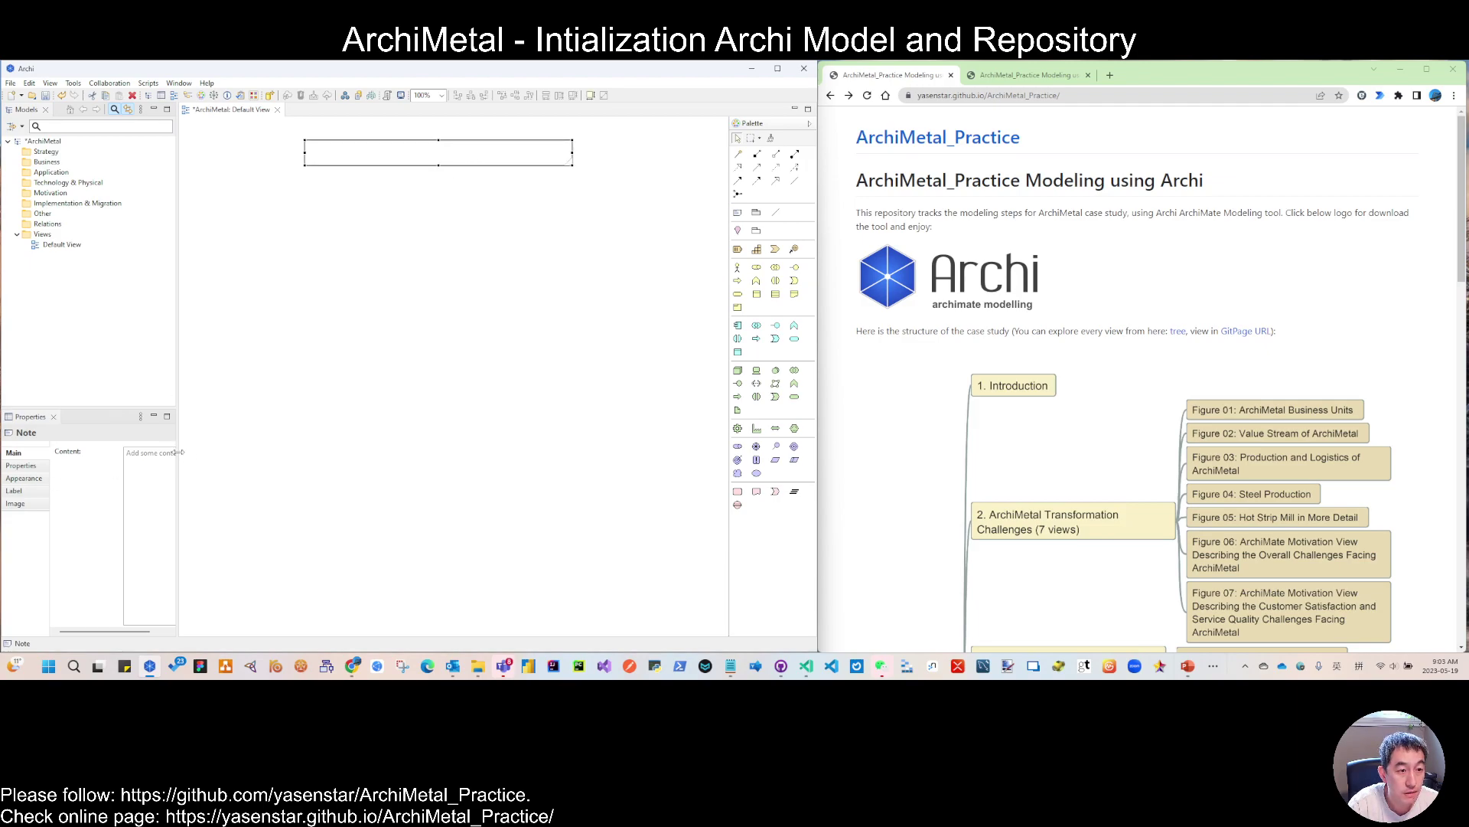
left_click_drag(178, 452, 220, 459)
left_click(36, 504)
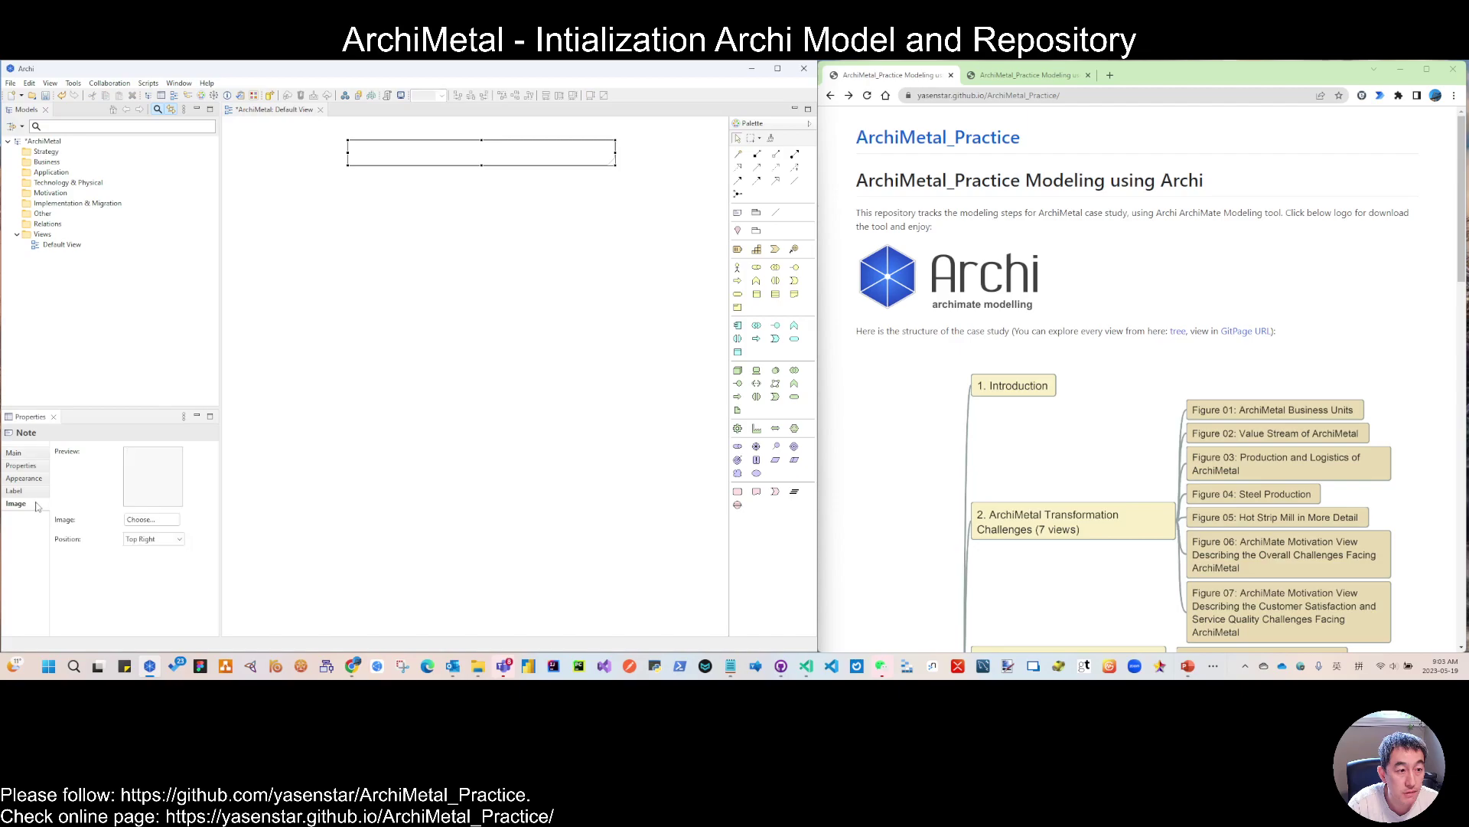
Enter a ${name} label expression for the title note in its Label properties.
left_click(28, 491)
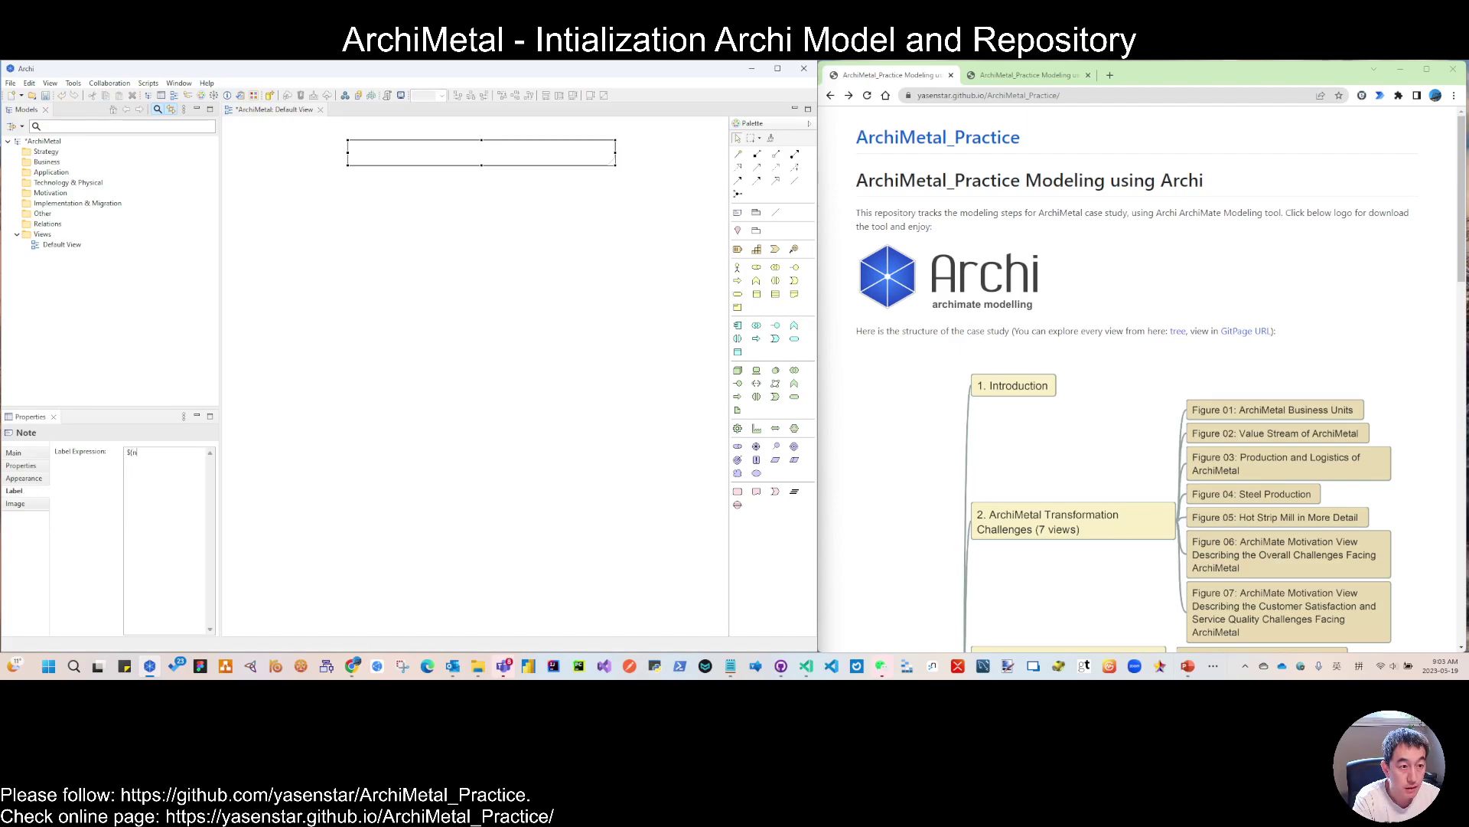
type("${name")
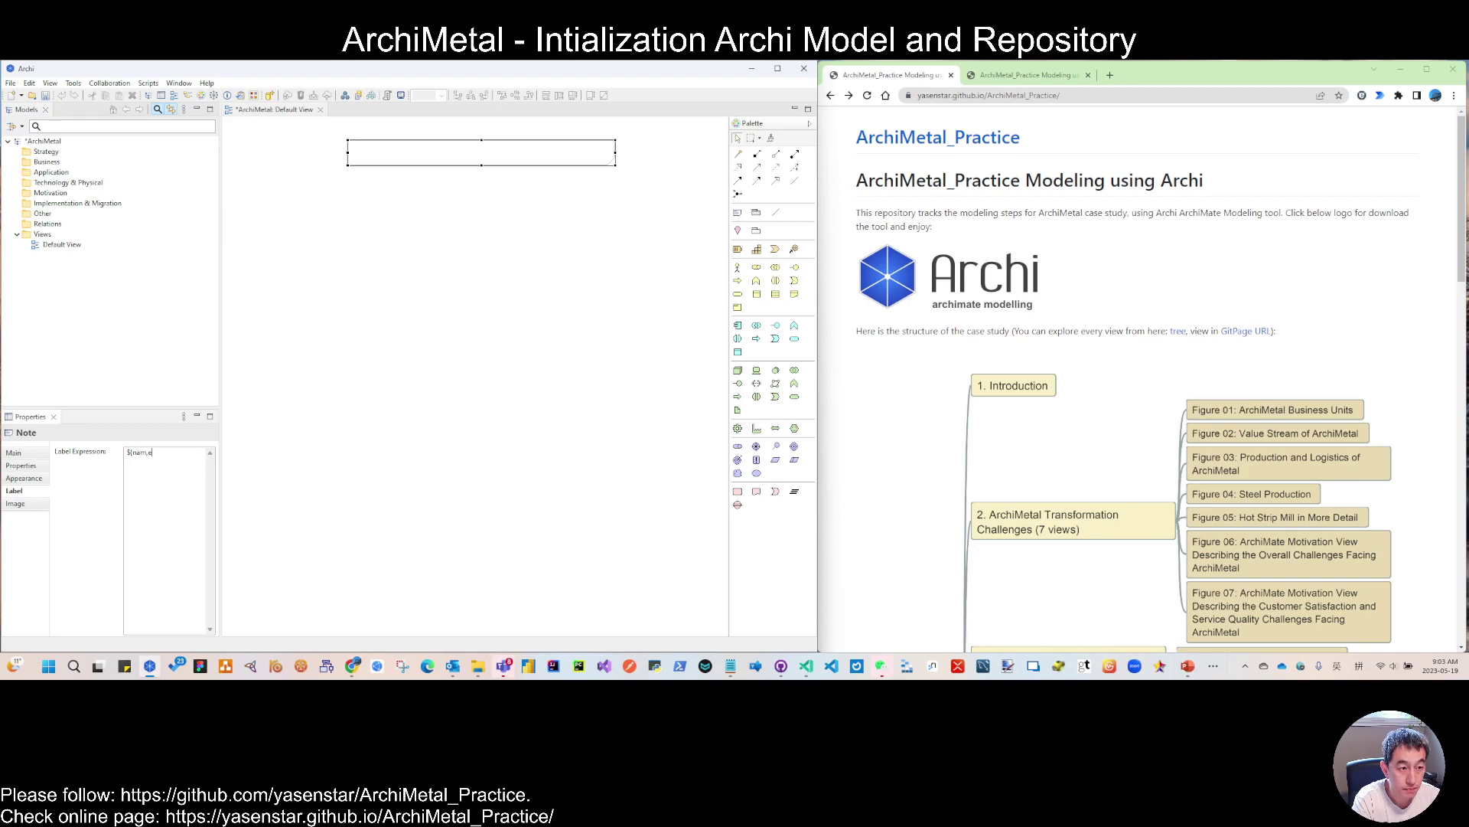
type("e")
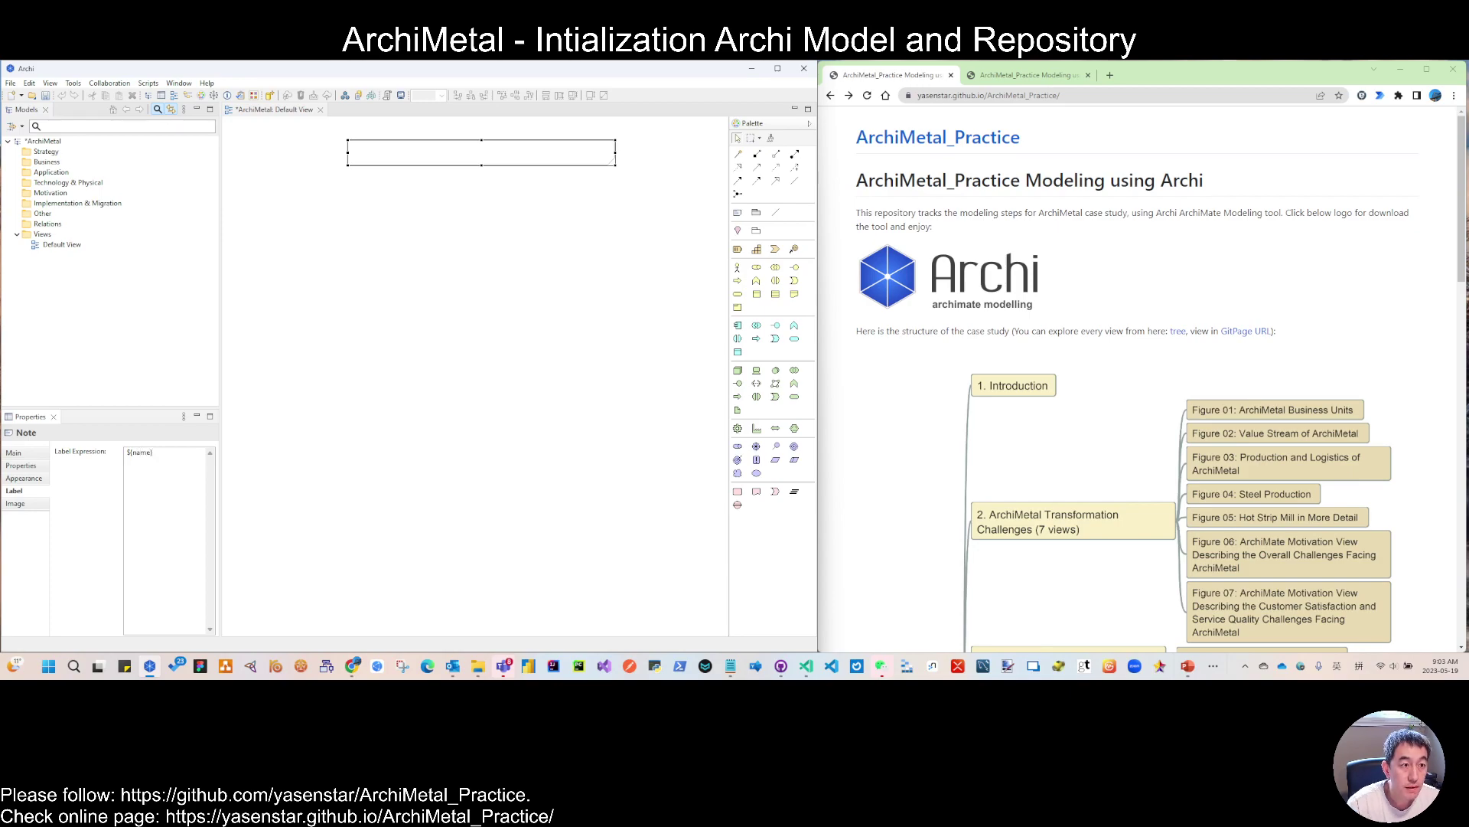
left_click(335, 332)
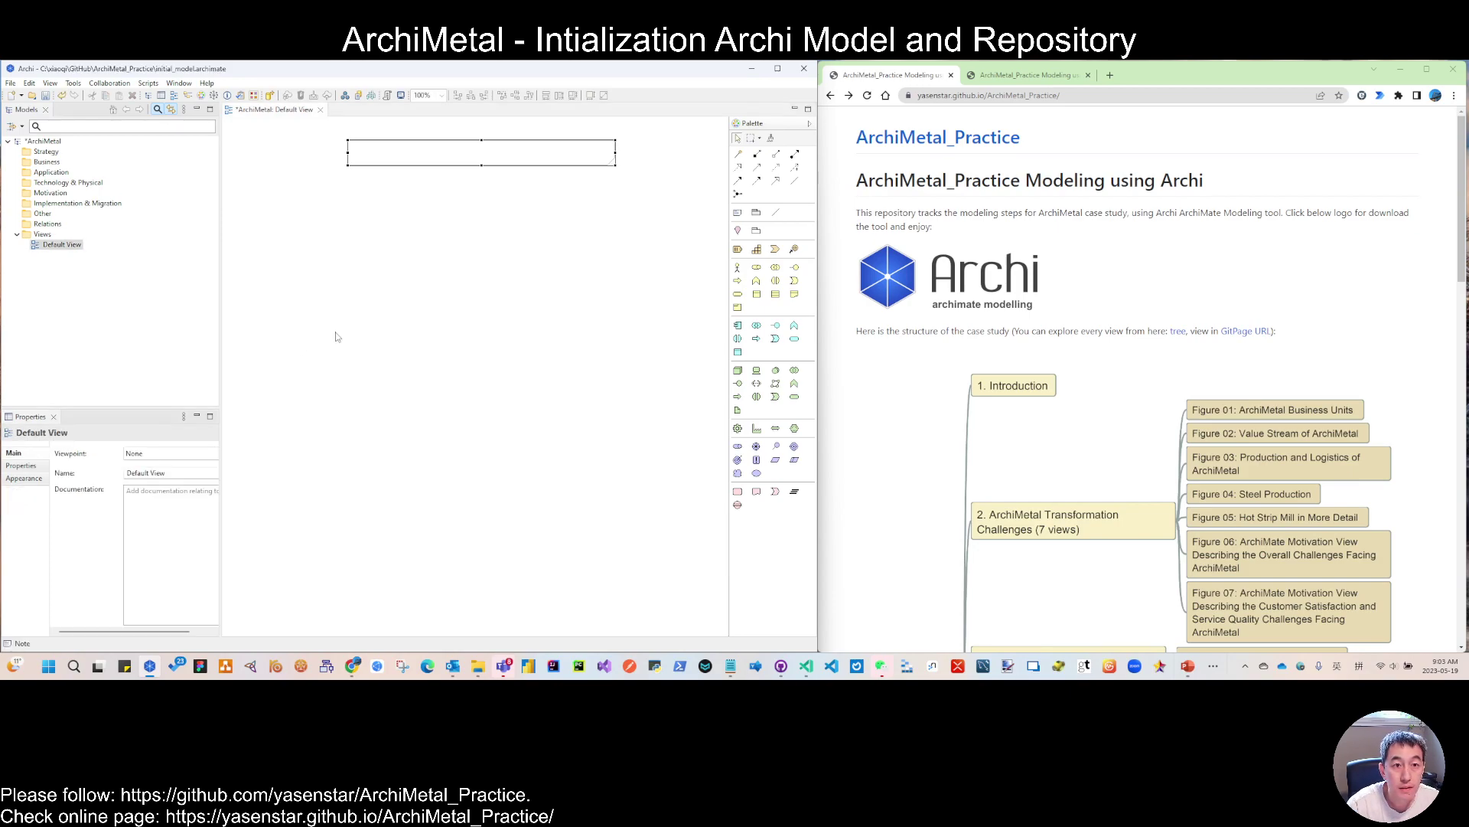
left_click(515, 152)
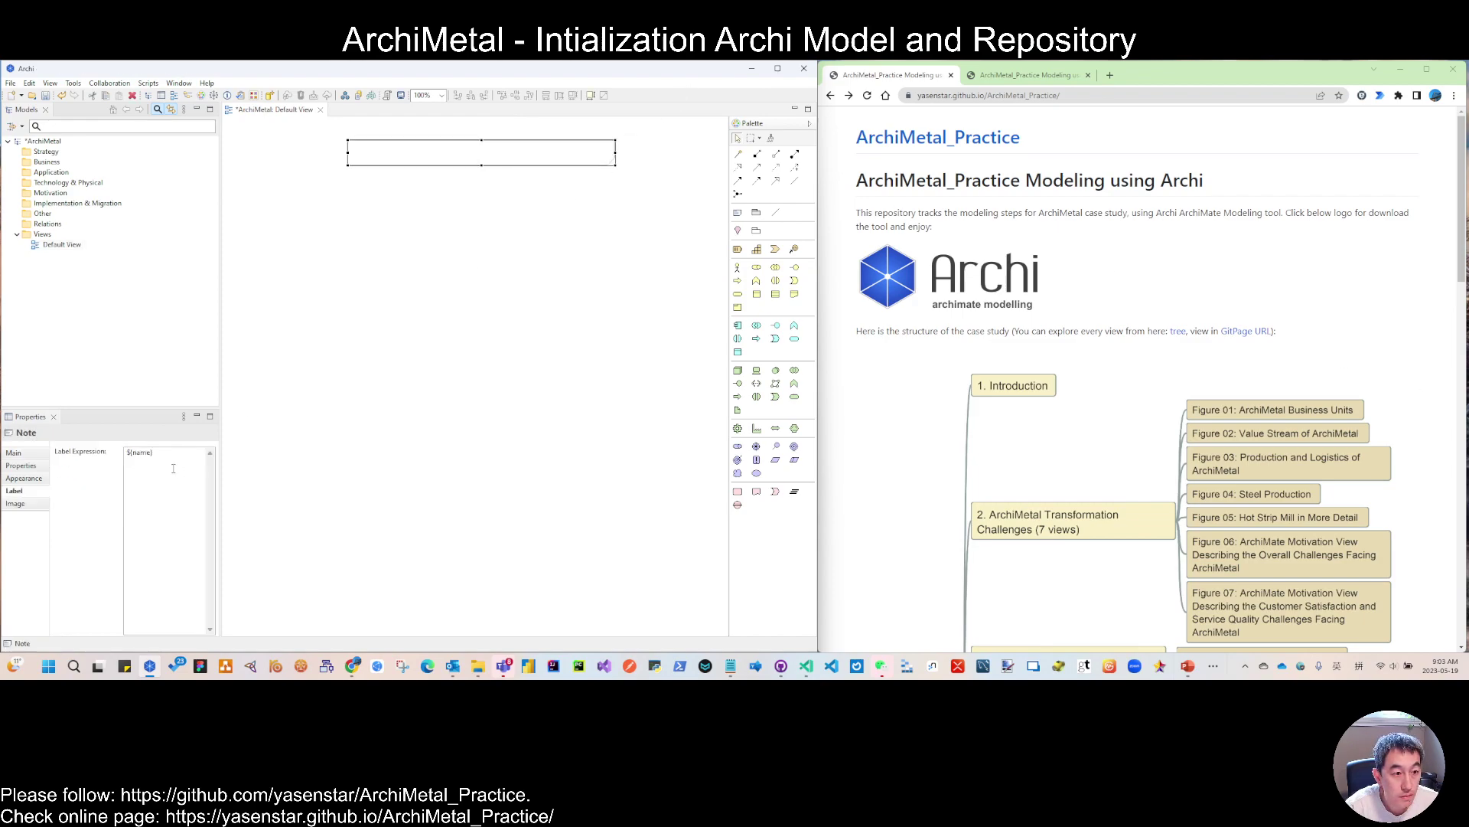
left_click(141, 452)
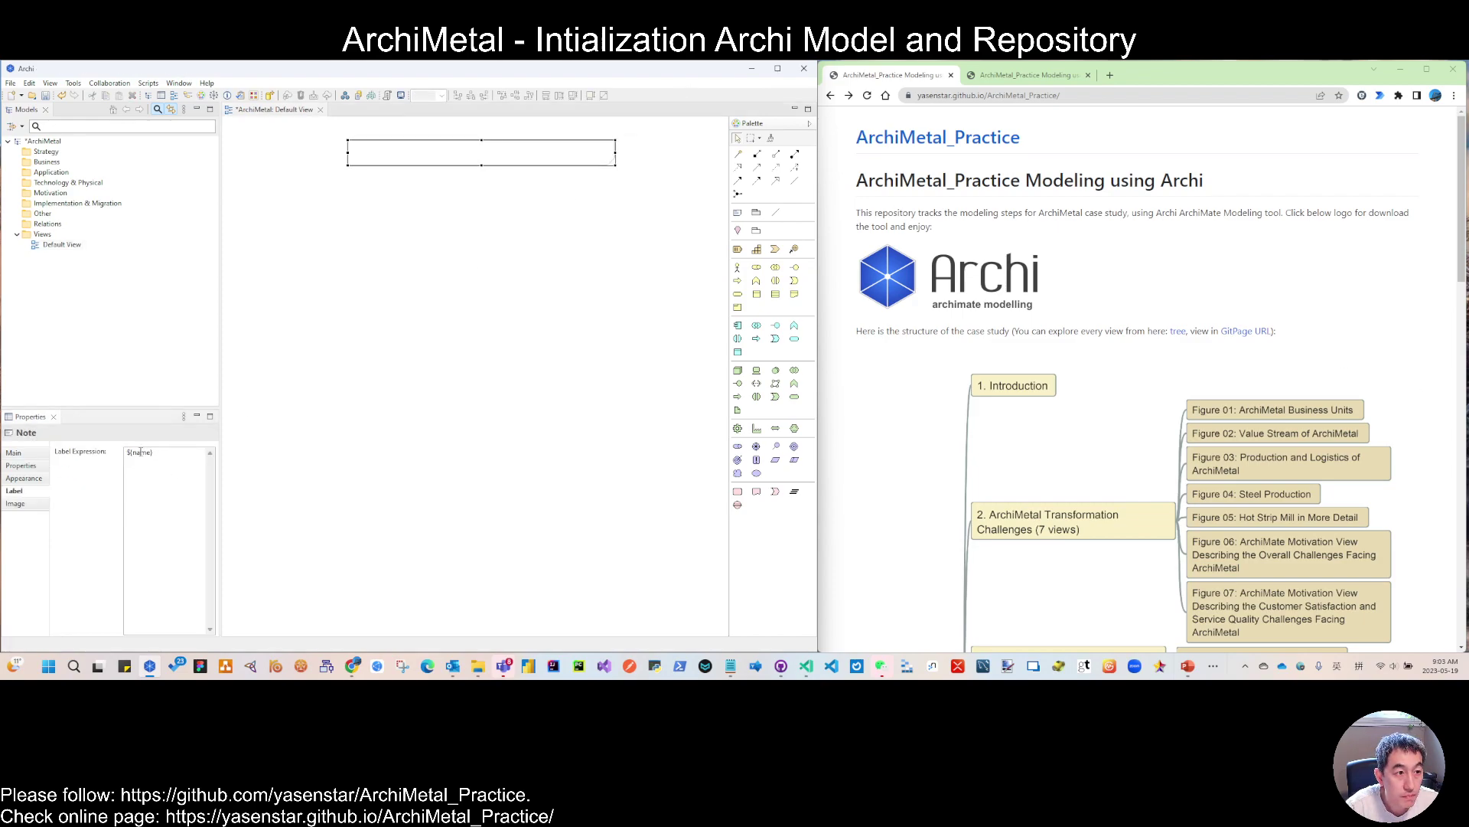
double_click(141, 453)
Fix the note's label expression to view:${name} so it shows the view's name.
left_click(46, 245)
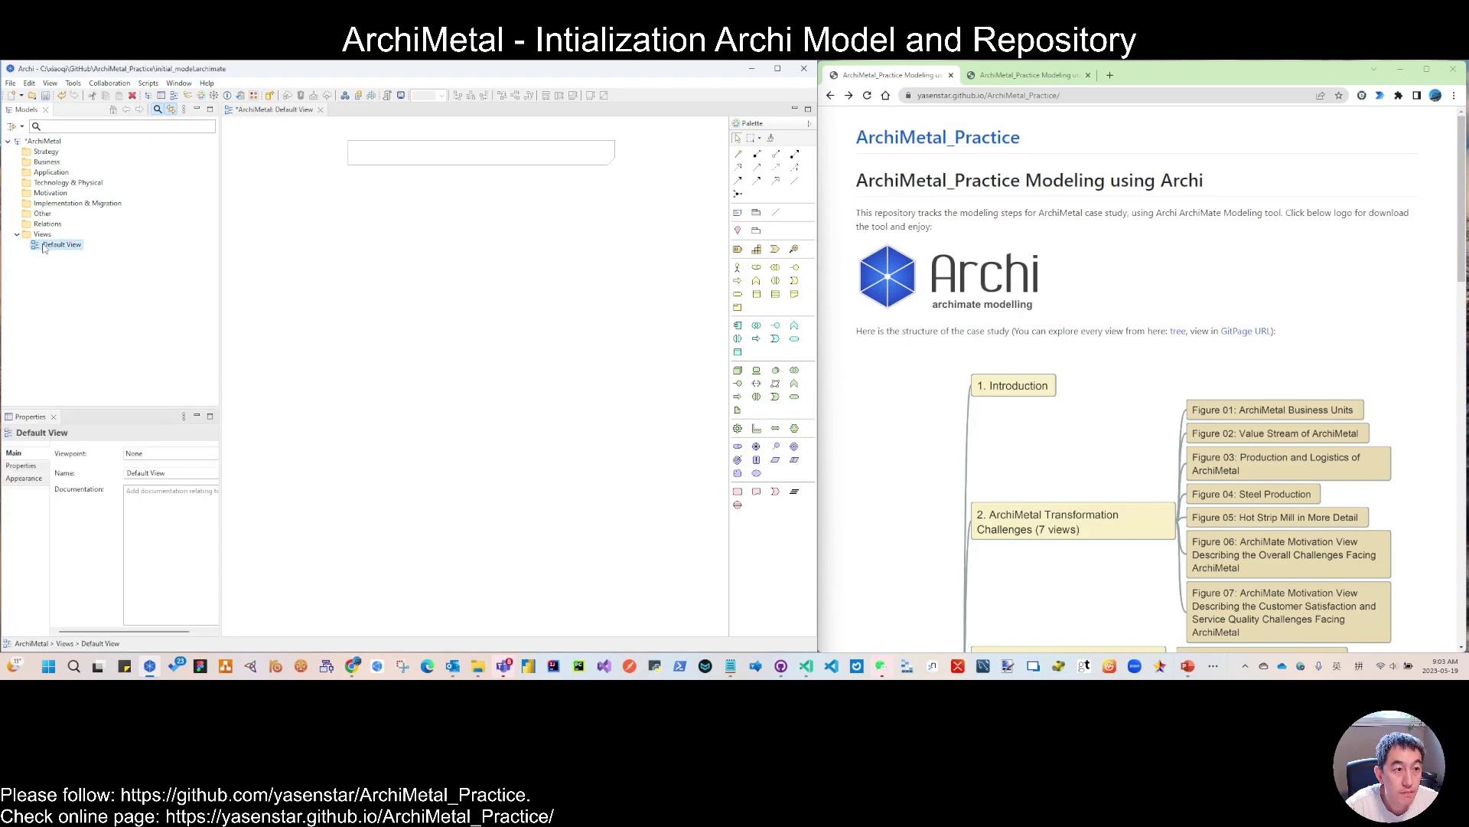
left_click(423, 157)
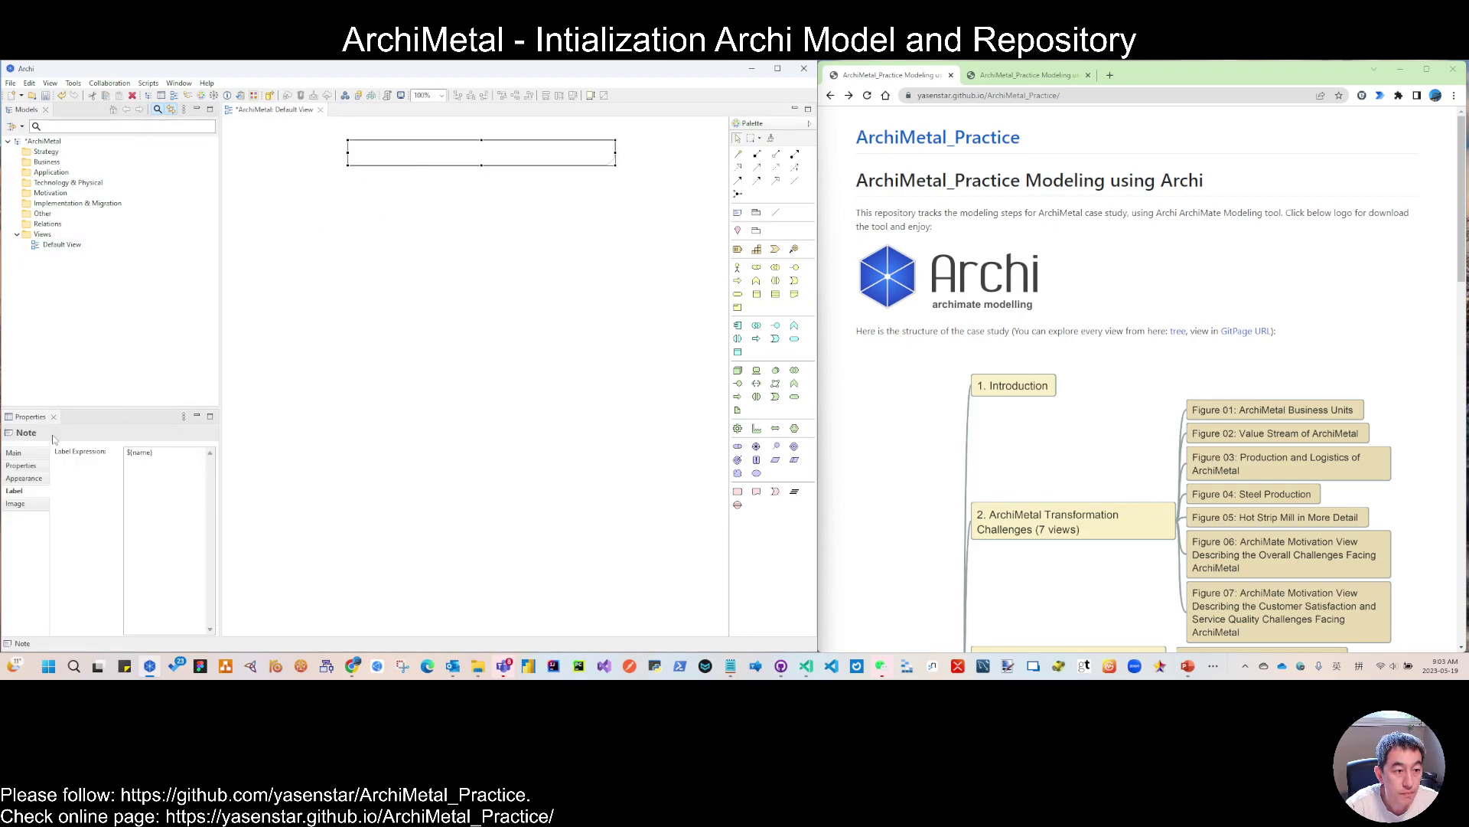
double_click(138, 452)
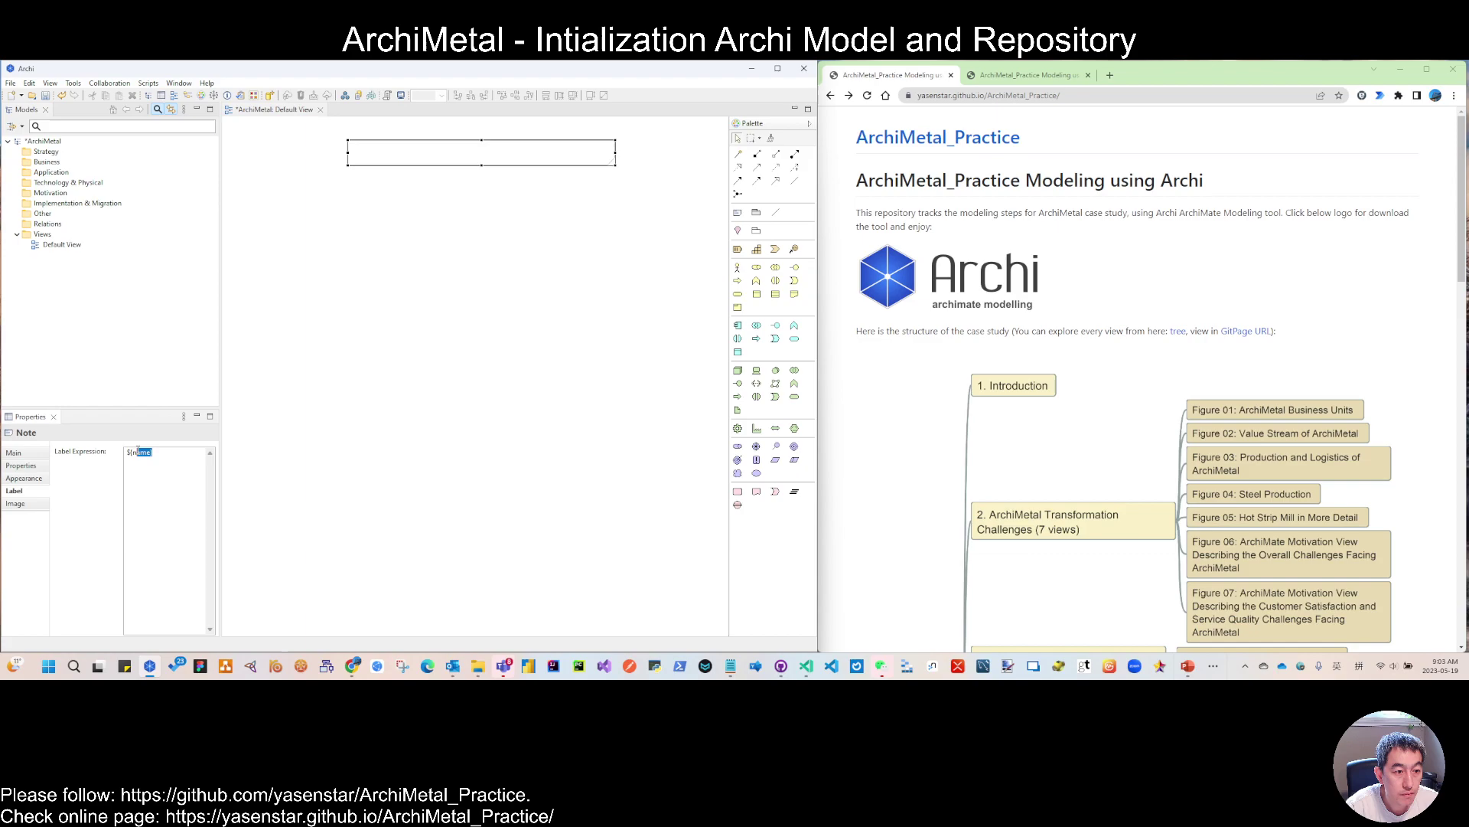
left_click(134, 453)
type("view")
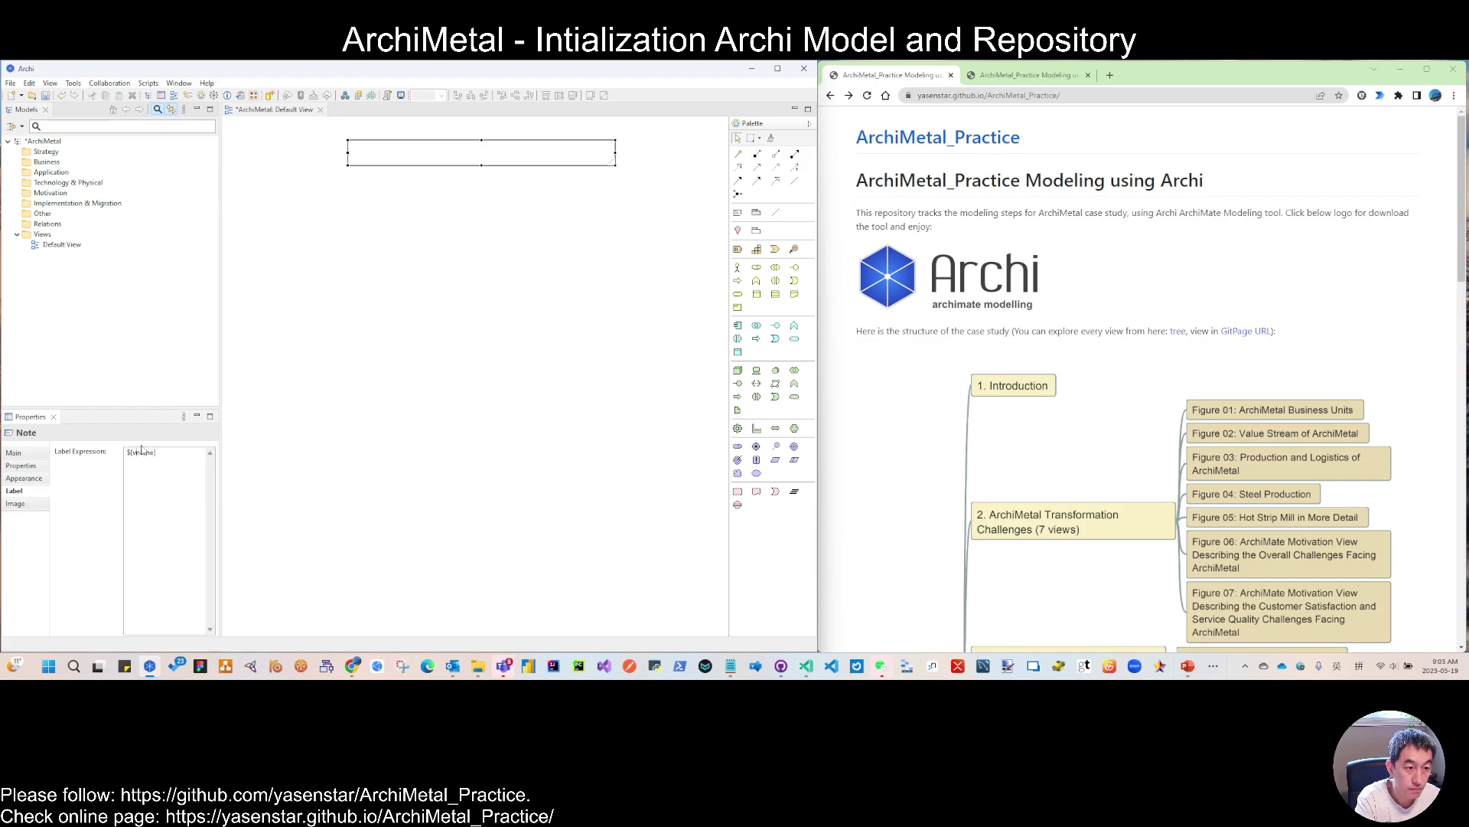
key("BackSpace")
key("BackSpace")
key("BackSpace")
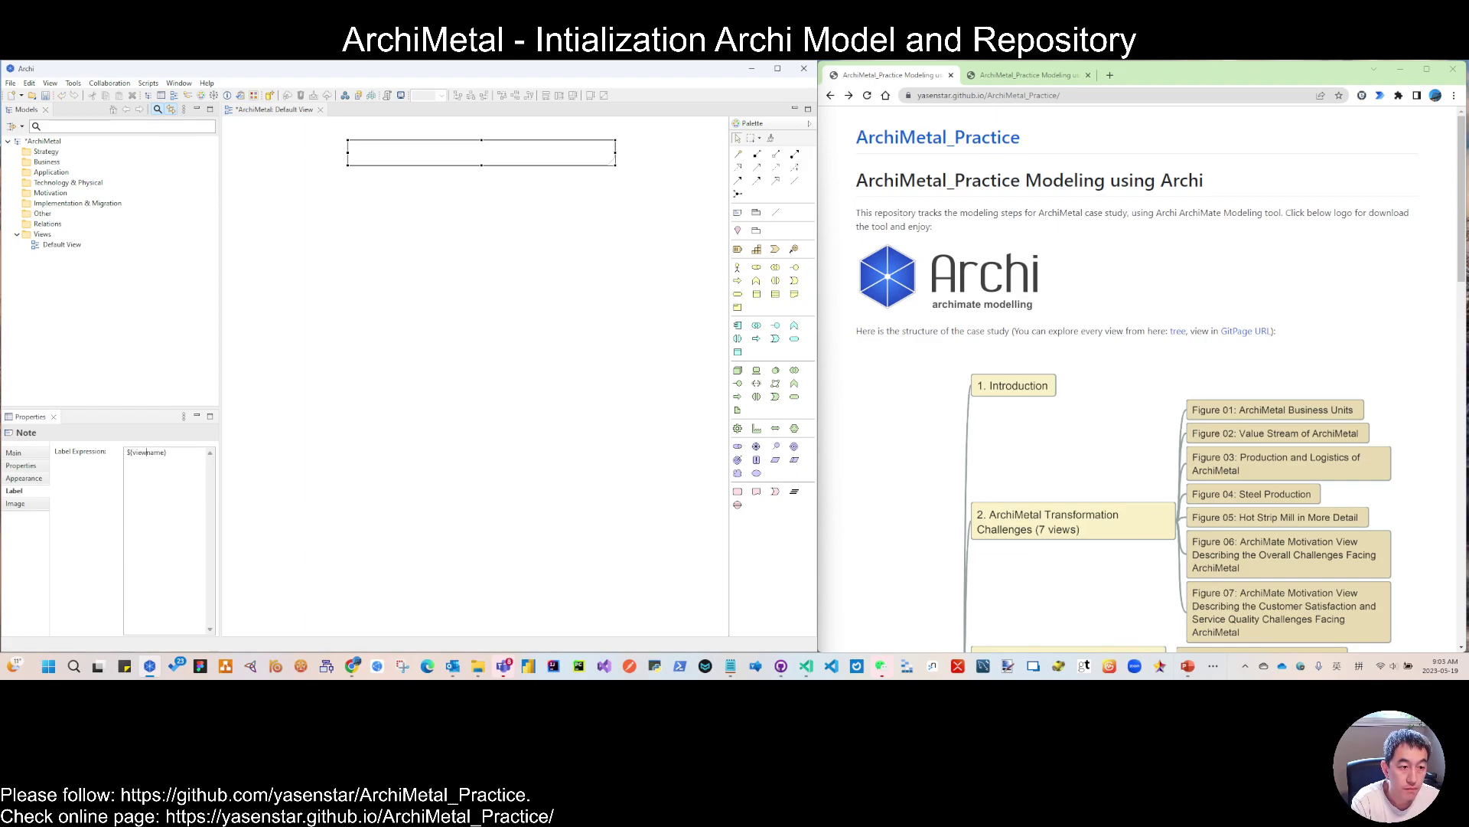
key("BackSpace")
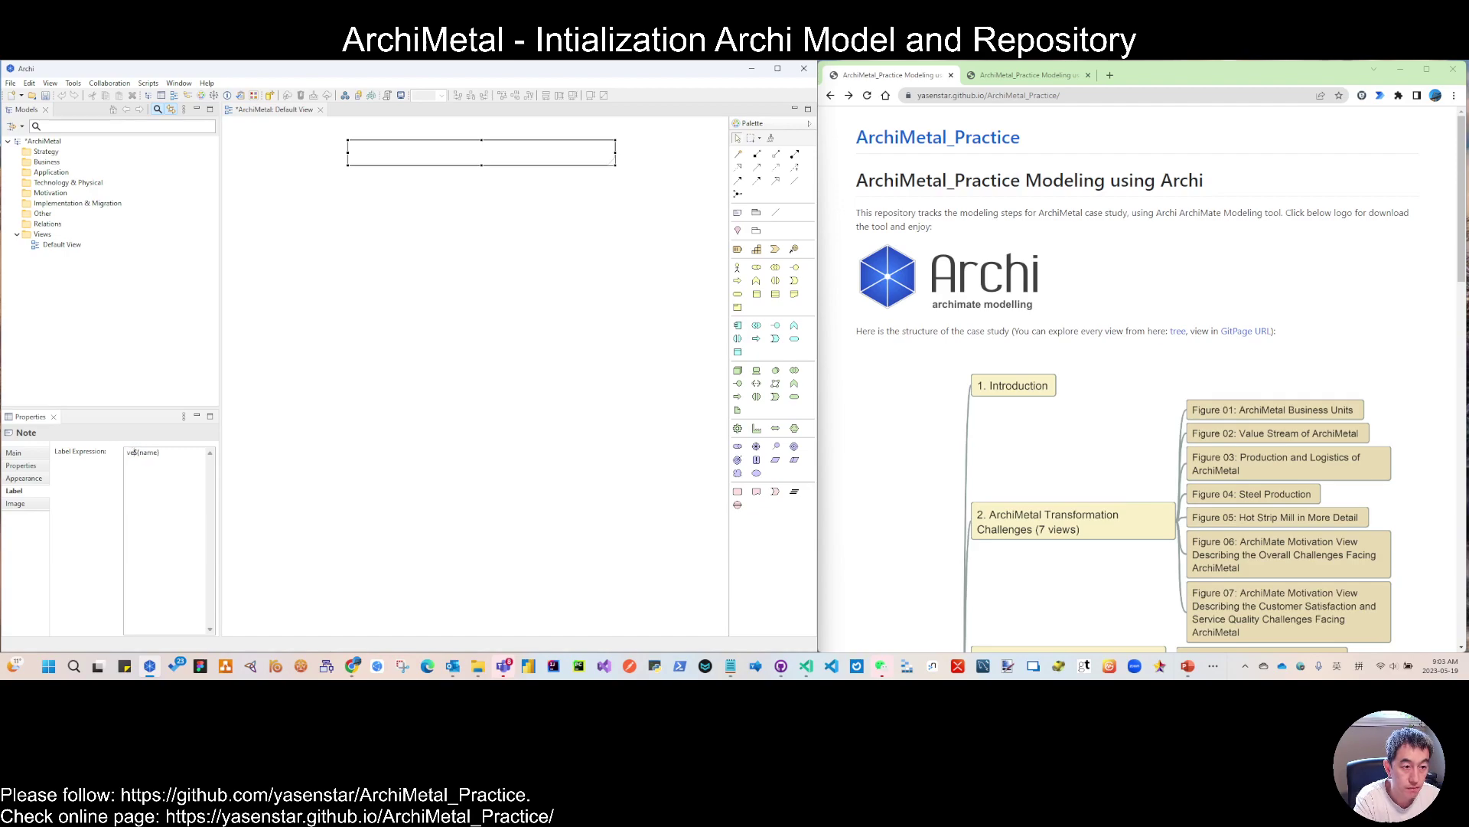
left_click(397, 234)
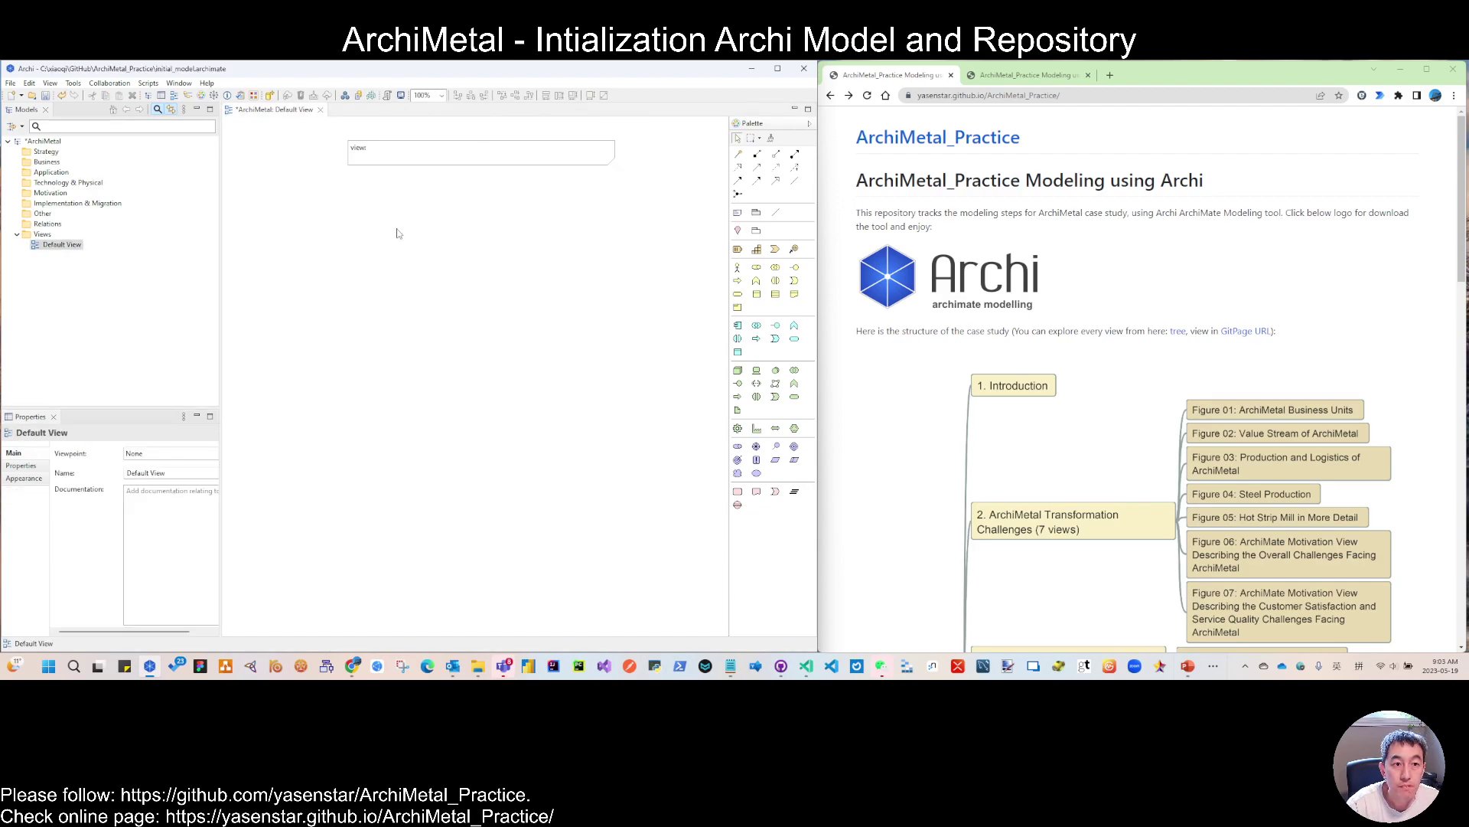
left_click(451, 162)
left_click(190, 457)
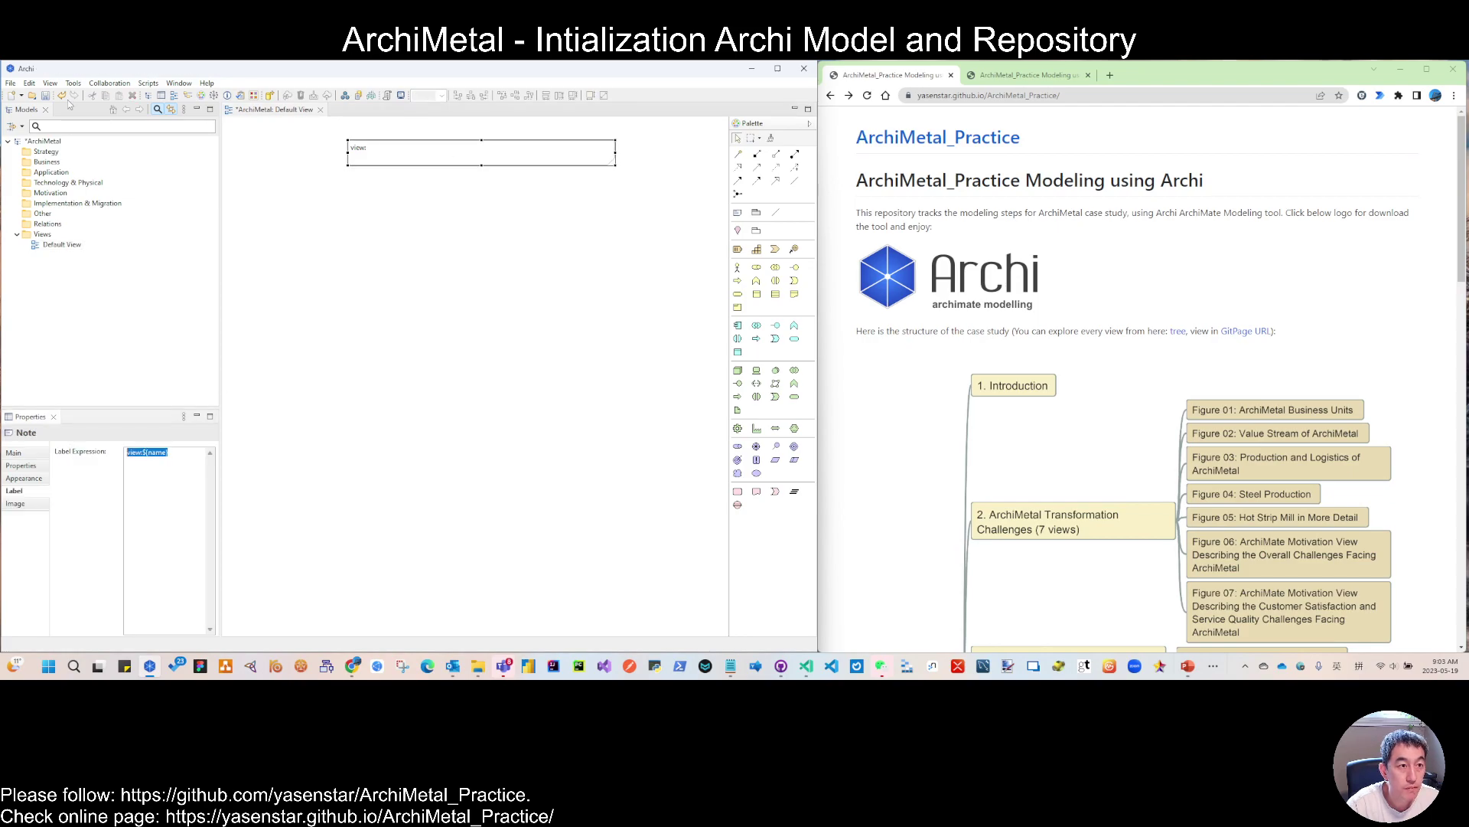
left_click(11, 82)
Open ArchiSurance_Practice's Default View and highlight its title note's $view{name} label expression.
mouse_move(68, 123)
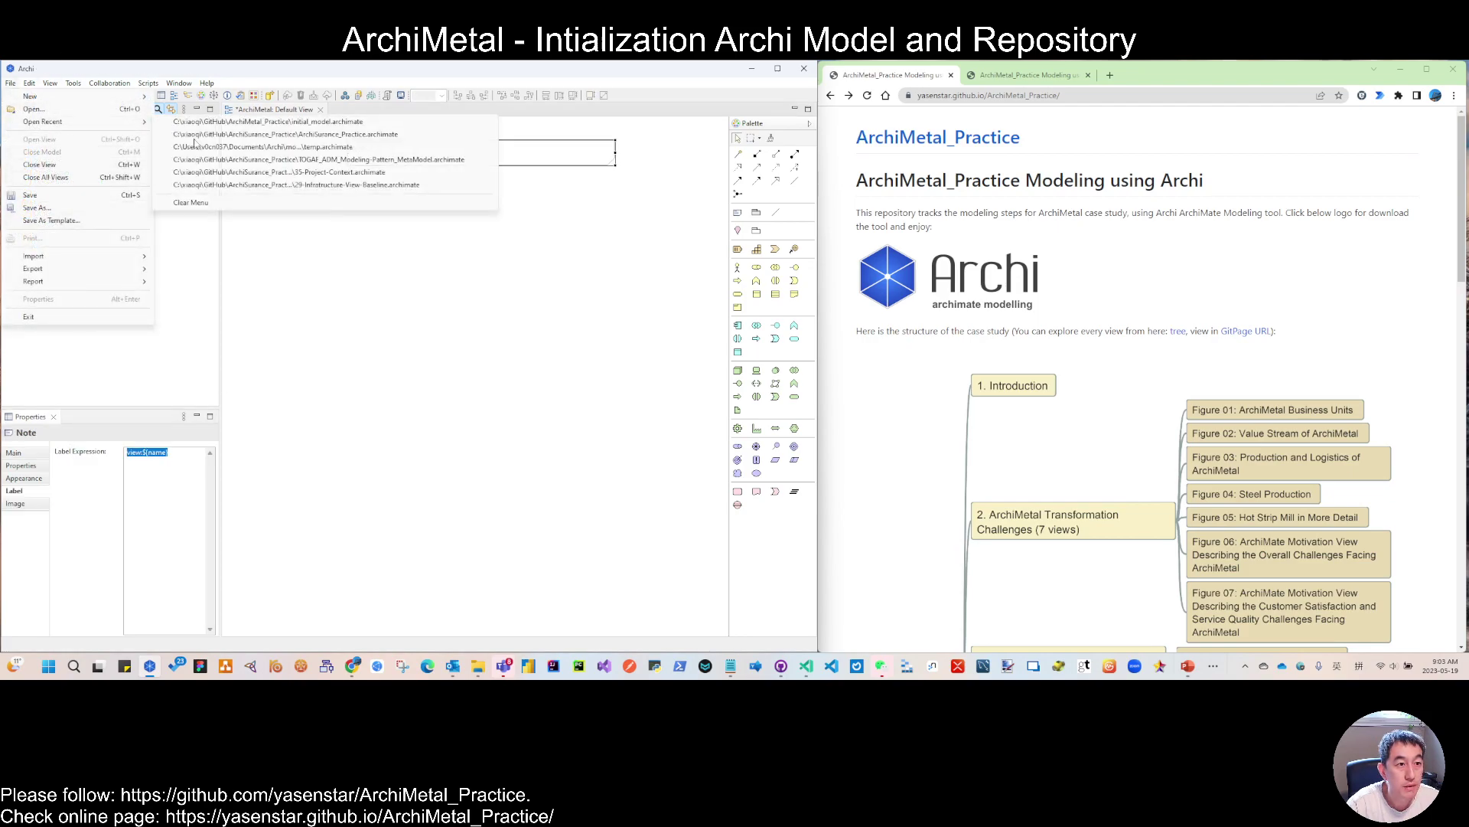
left_click(285, 138)
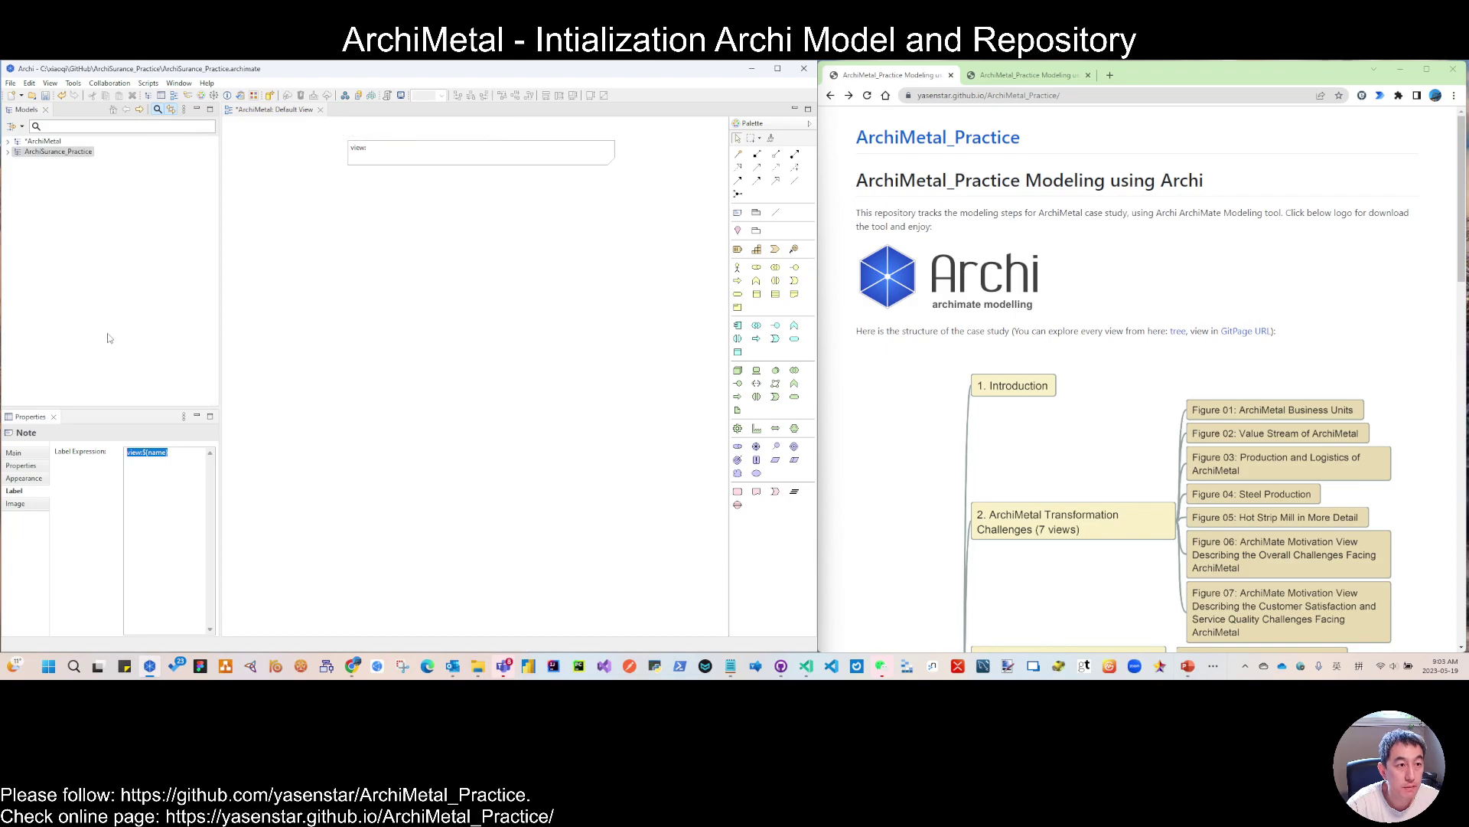
left_click(7, 151)
left_click(17, 245)
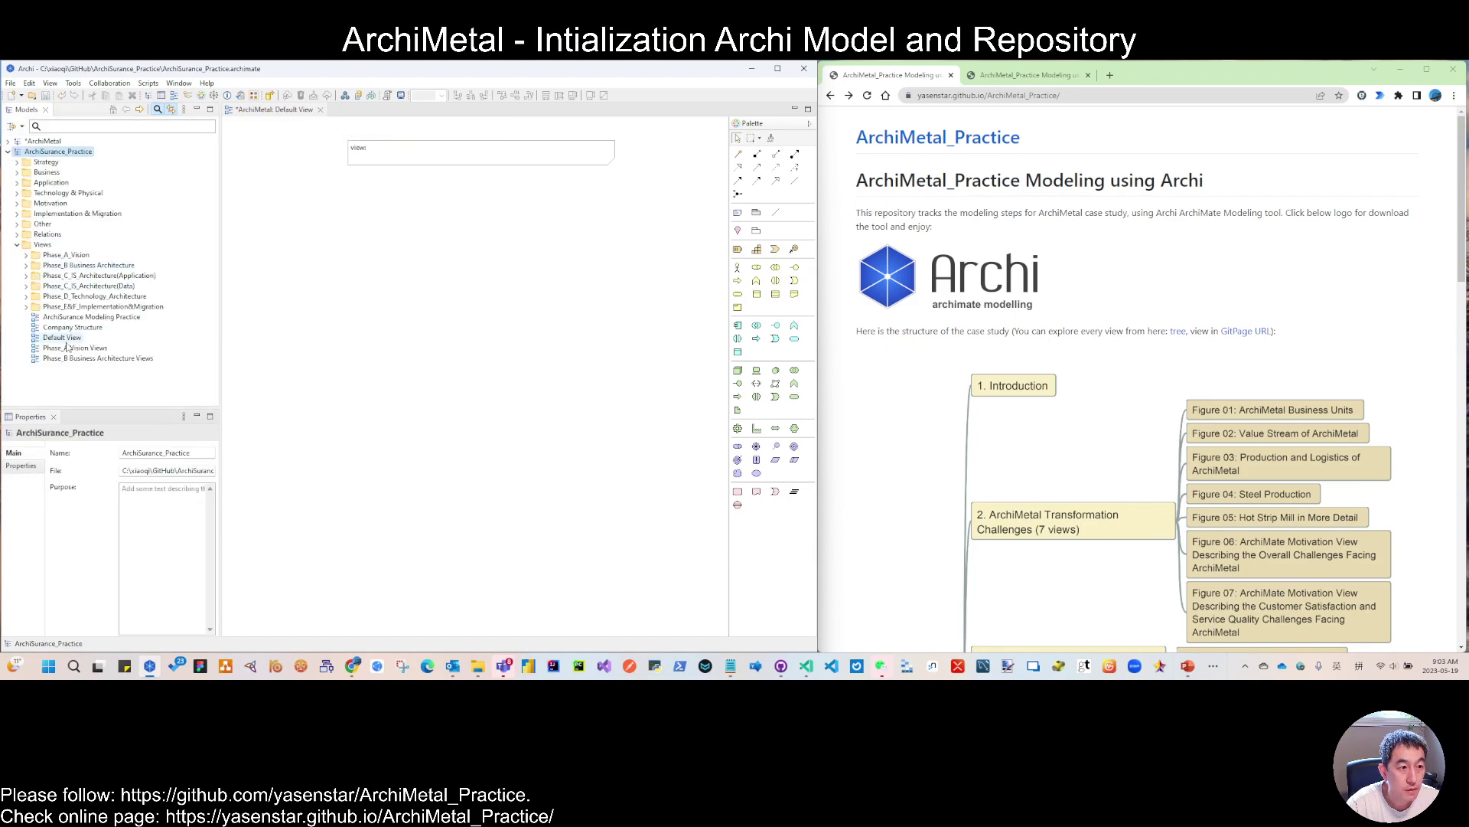
double_click(62, 337)
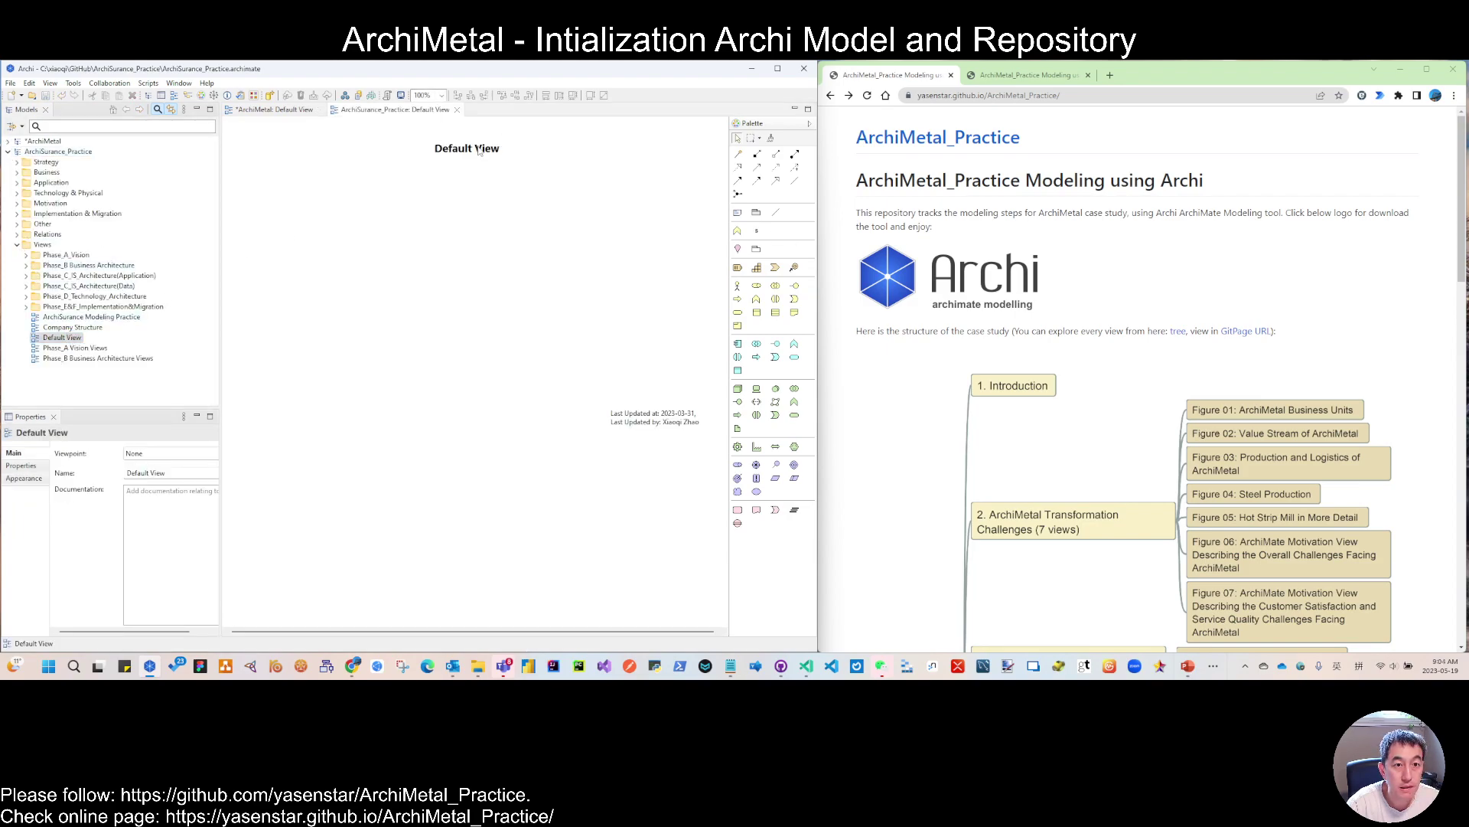
left_click(35, 490)
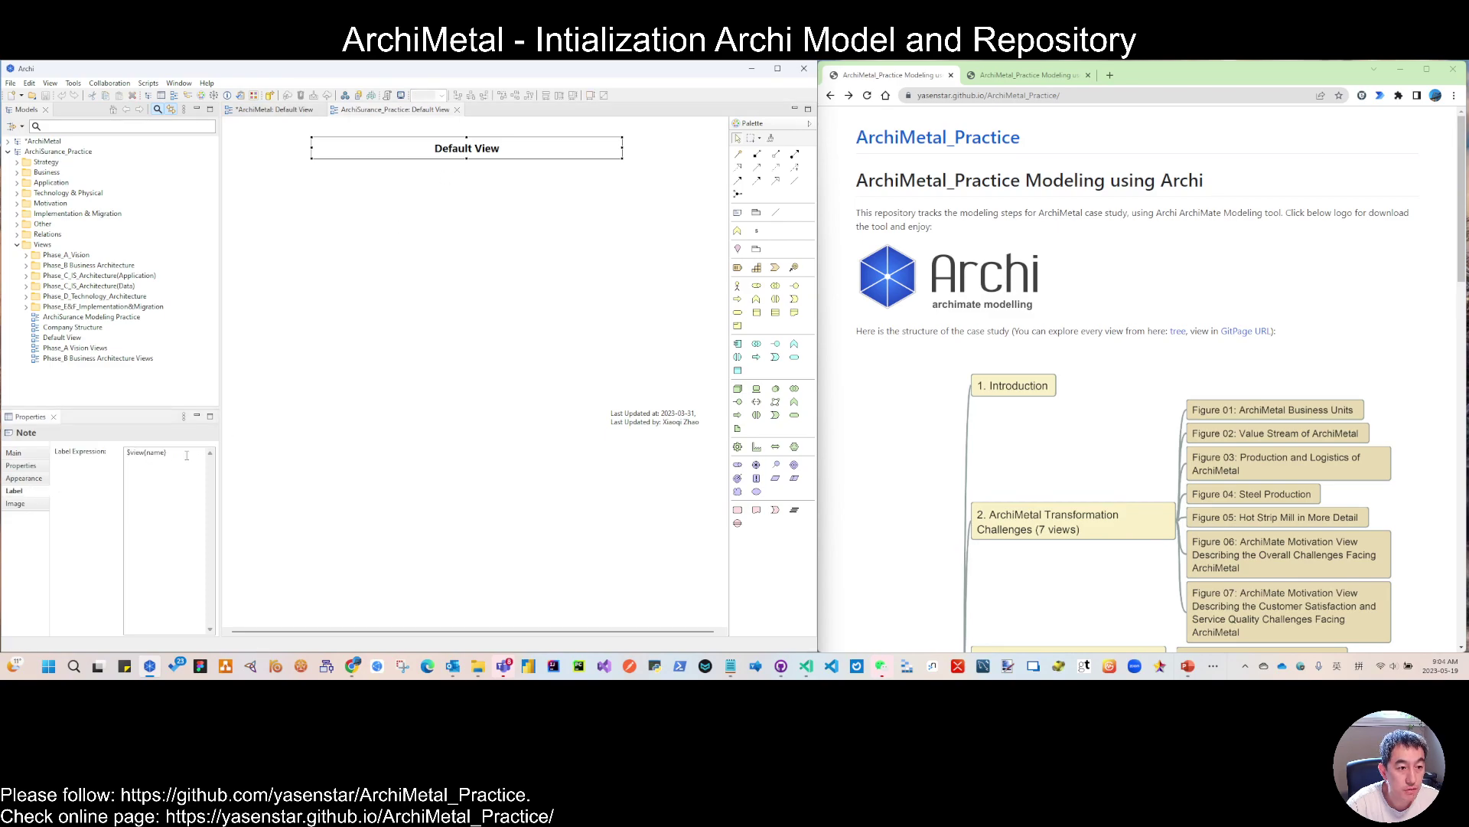
left_click_drag(186, 455, 87, 456)
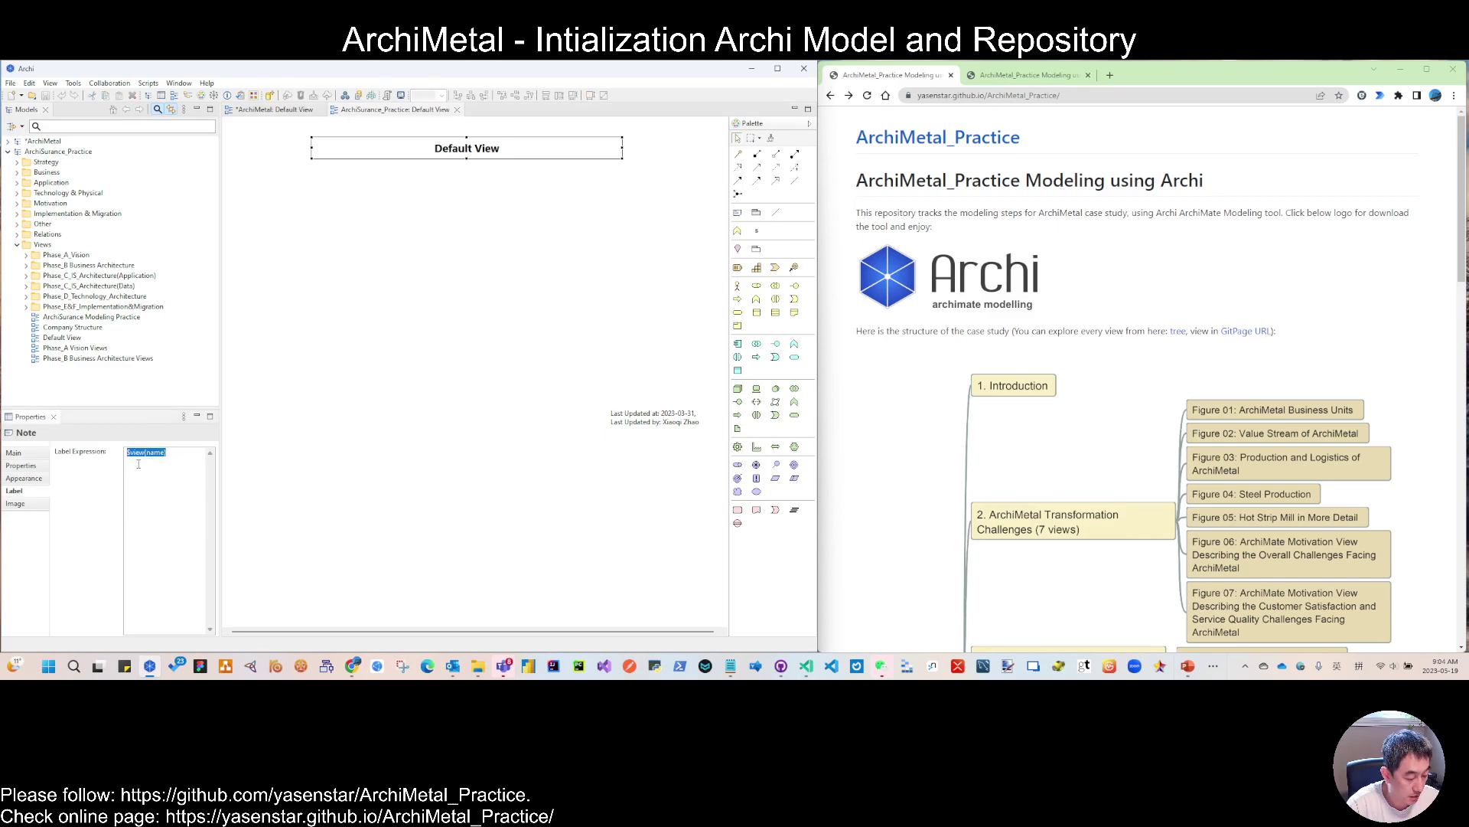
Collapse ArchiSurance_Practice and open the ArchiMetal model's Default View diagram.
left_click(46, 143)
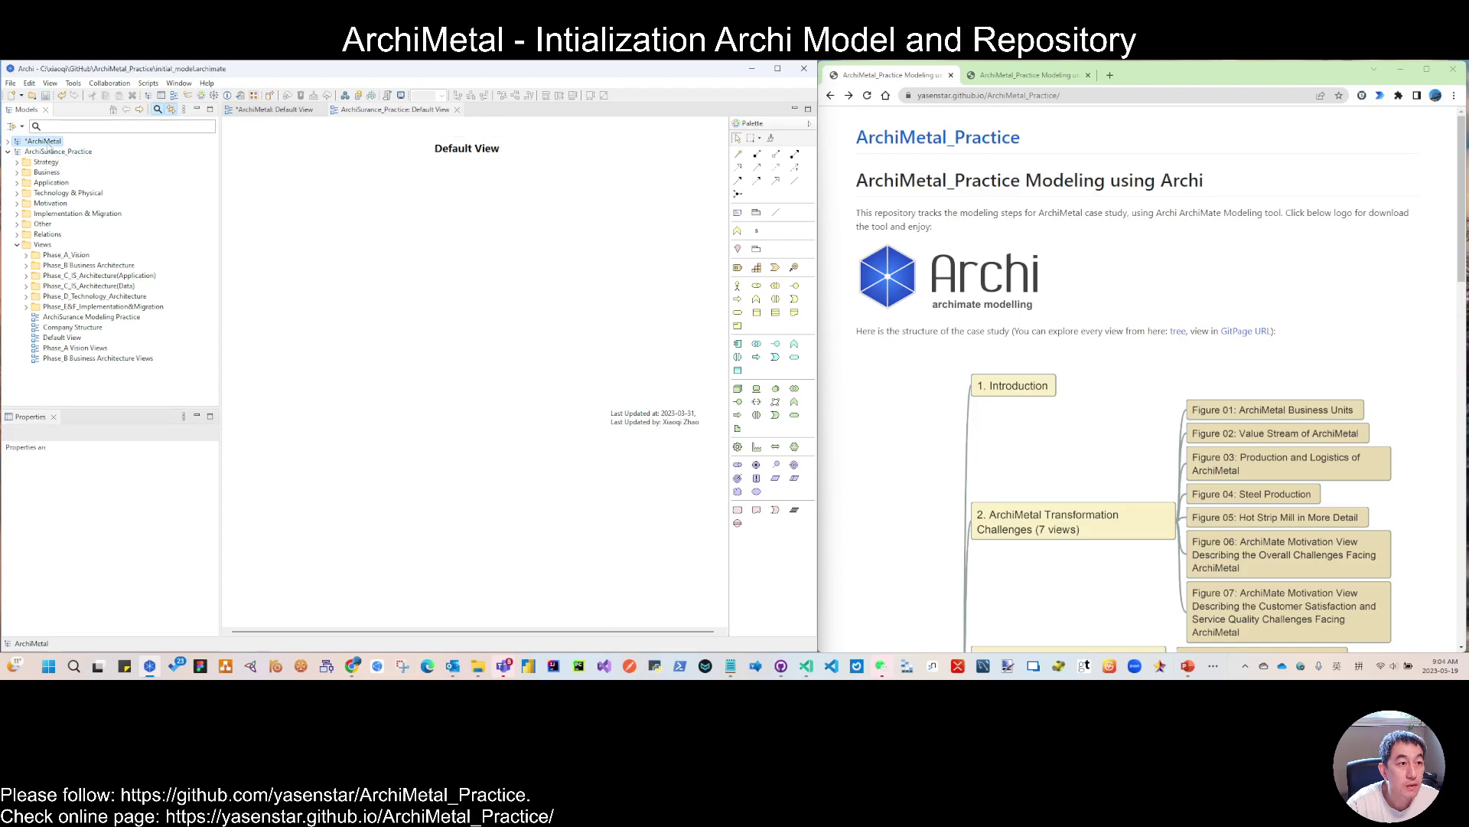
left_click(8, 152)
left_click(8, 140)
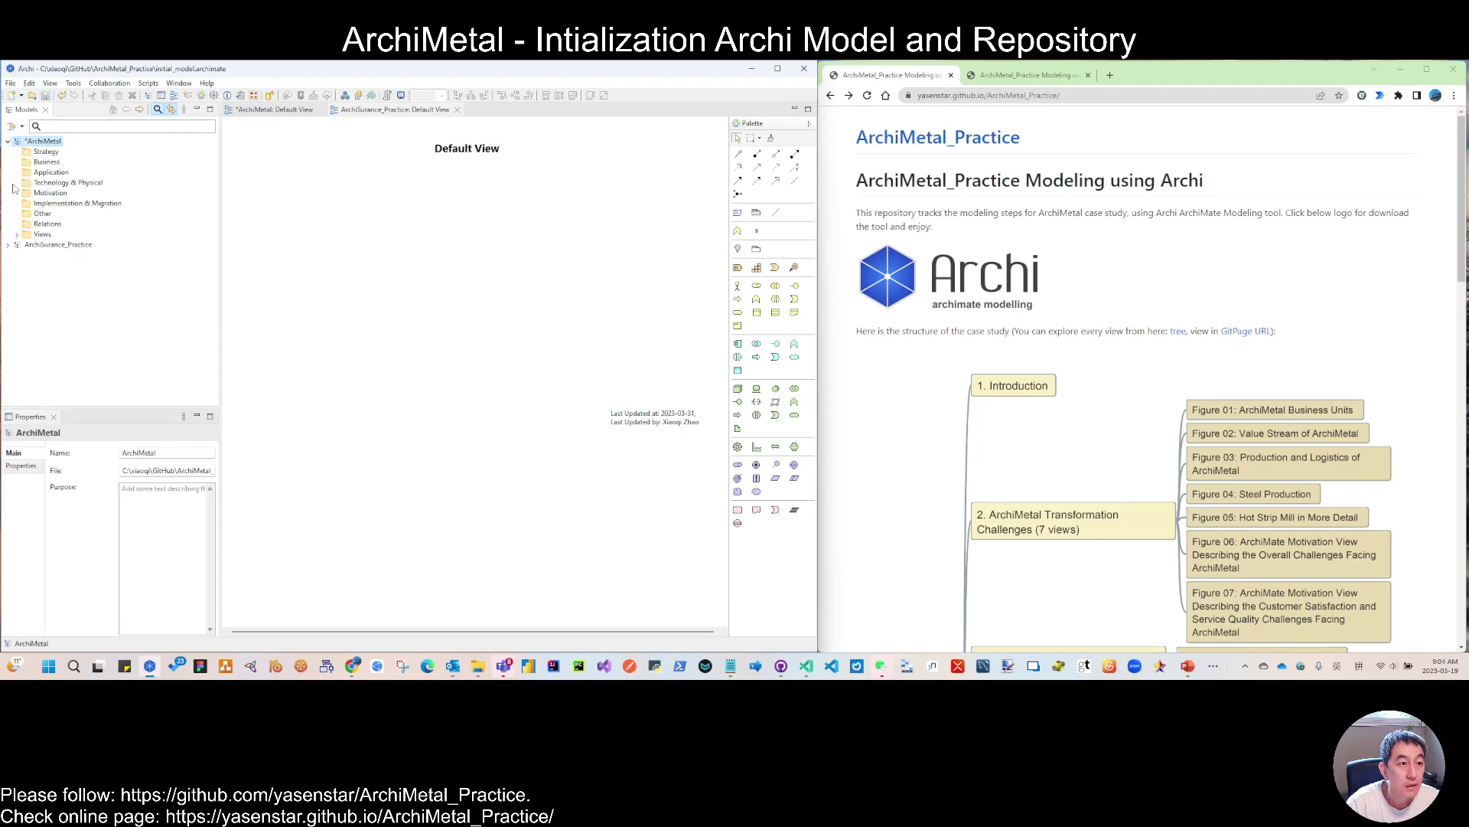
left_click(16, 234)
double_click(61, 244)
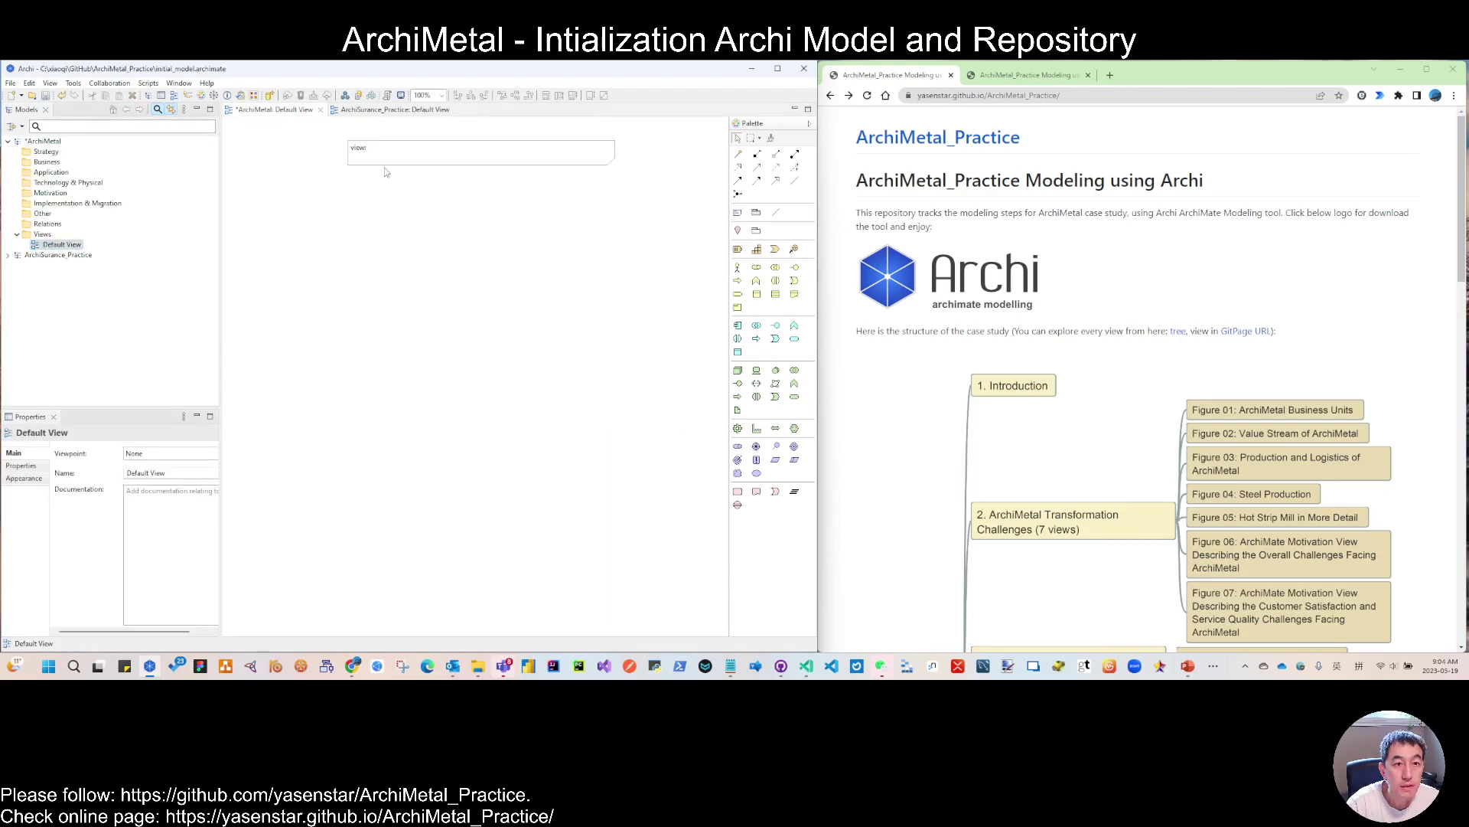
Set the title note's label expression to $view{name} so it shows 'Default View'.
left_click(411, 159)
left_click(180, 454)
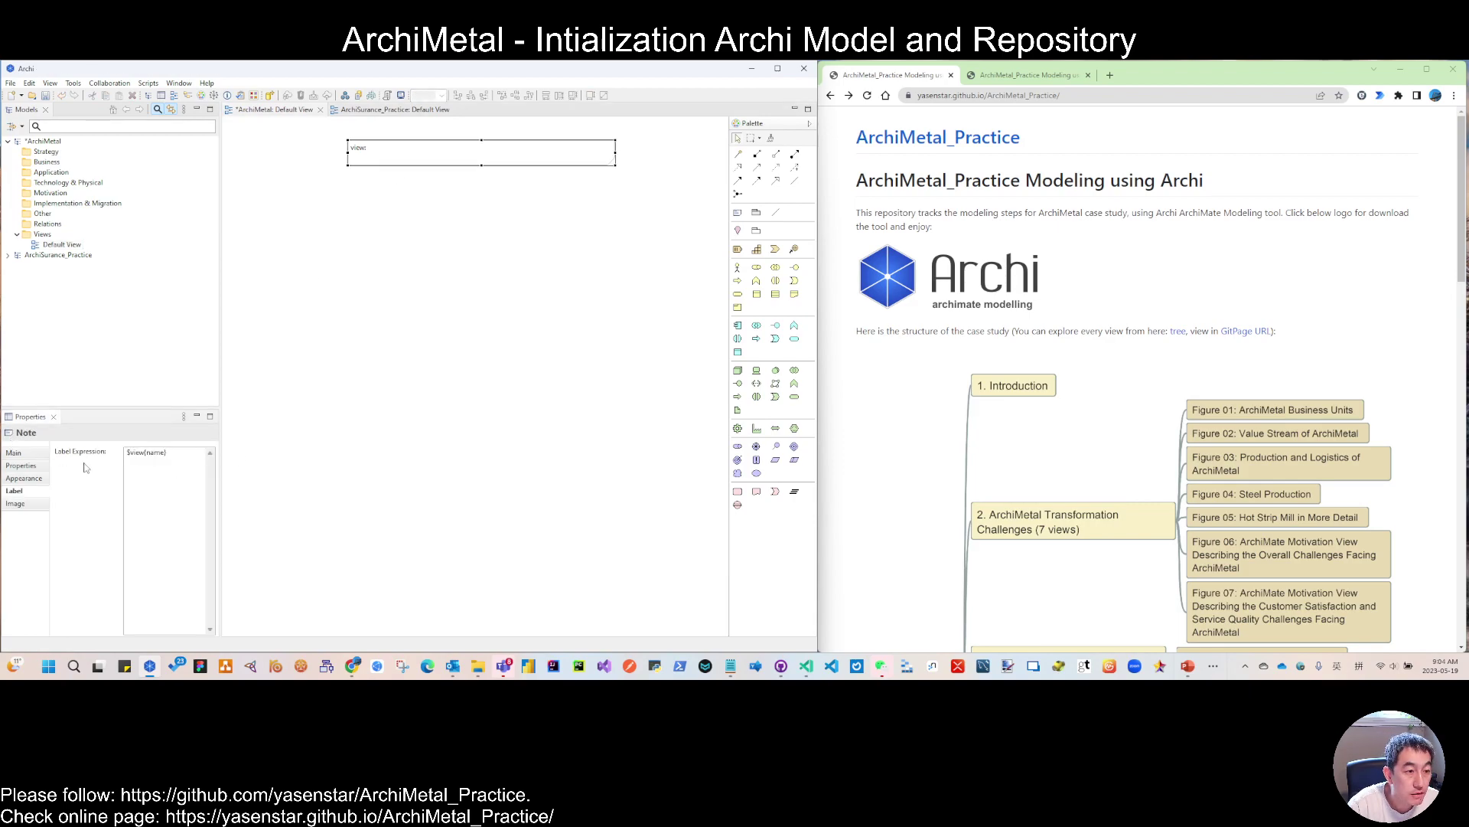
left_click(406, 302)
left_click(488, 148)
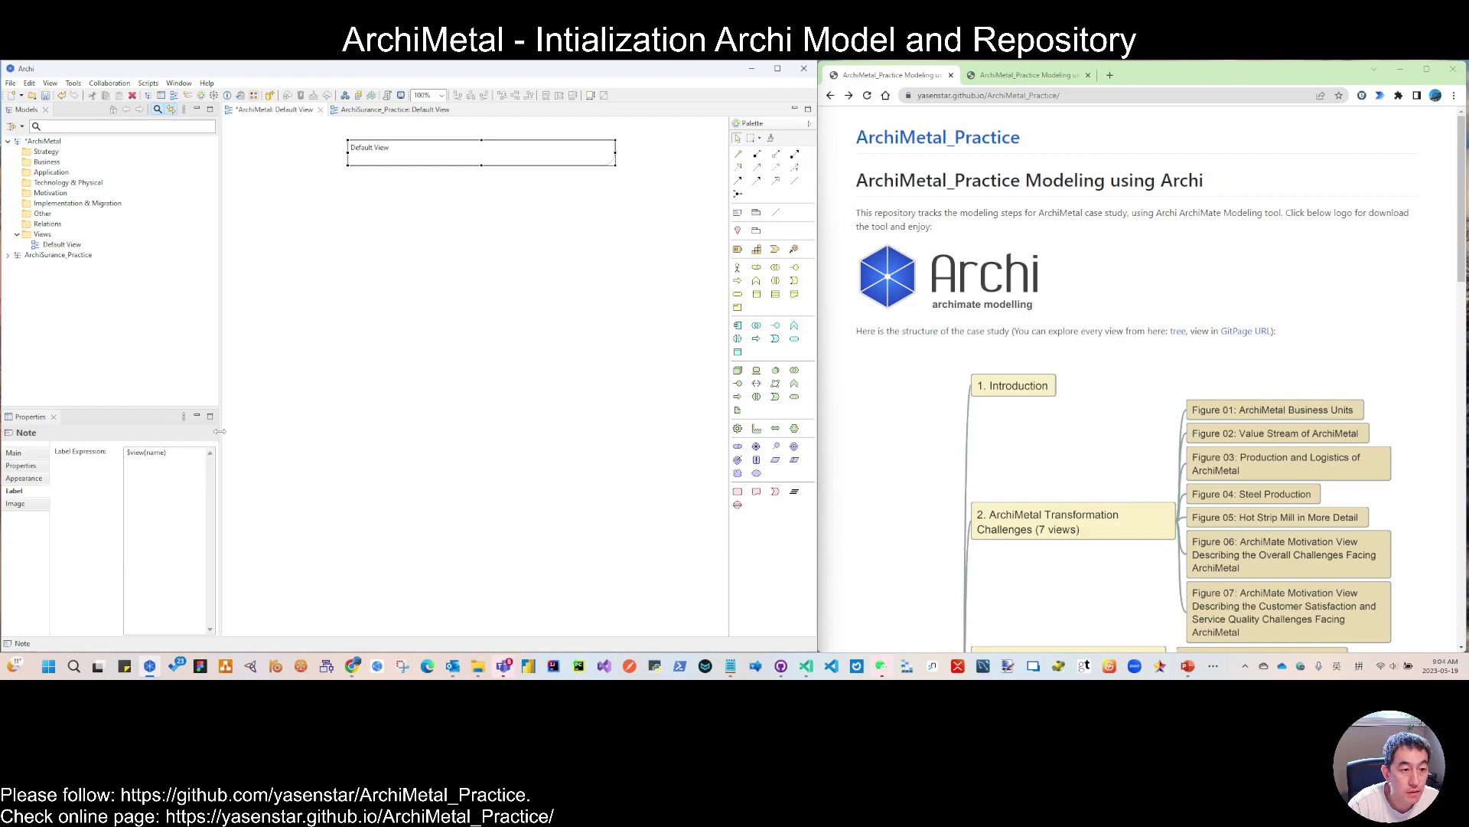
left_click_drag(216, 438, 230, 434)
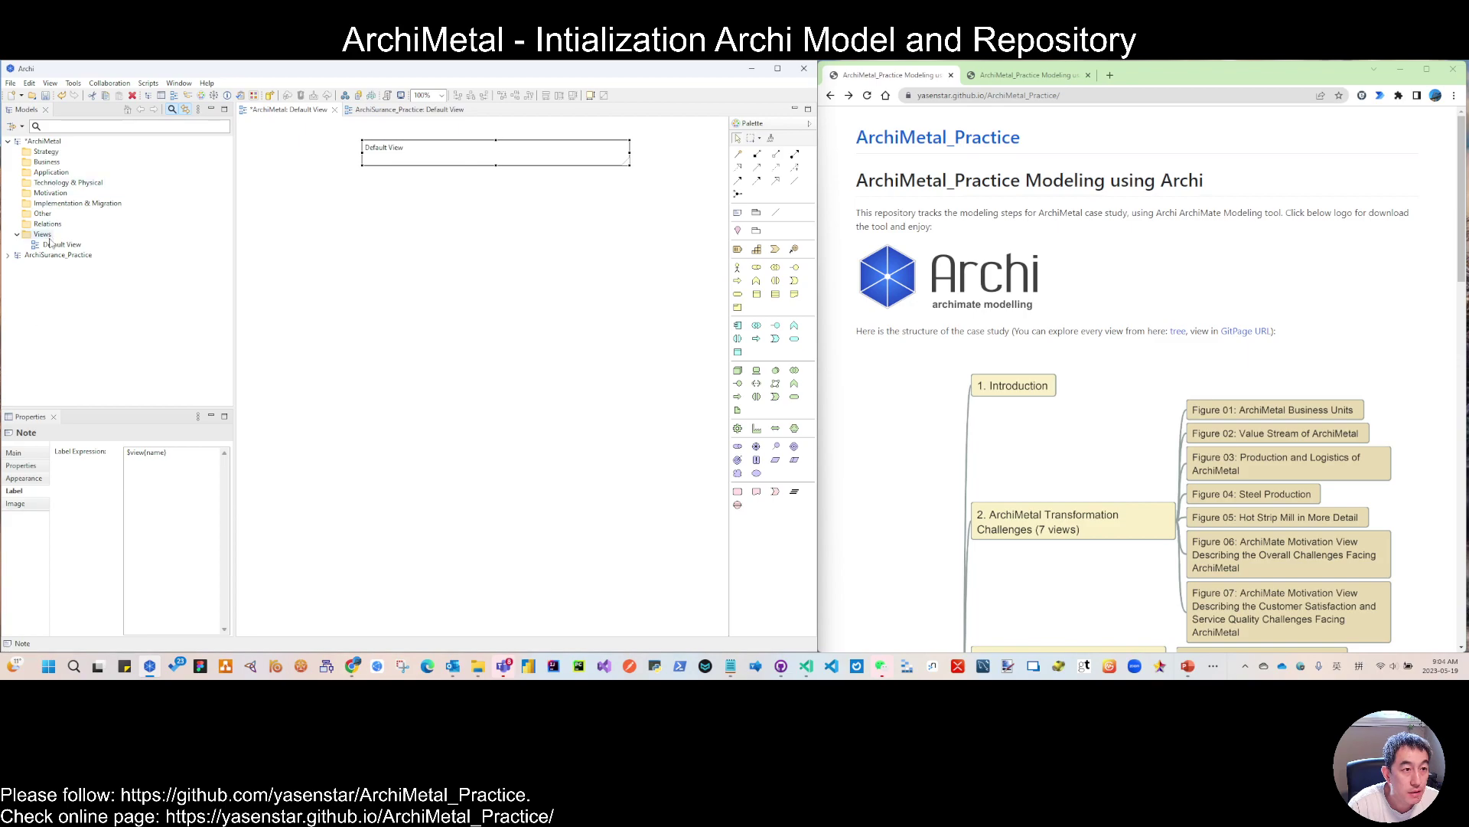
Centre the title note's text horizontally and vertically and set its border to None.
left_click(25, 478)
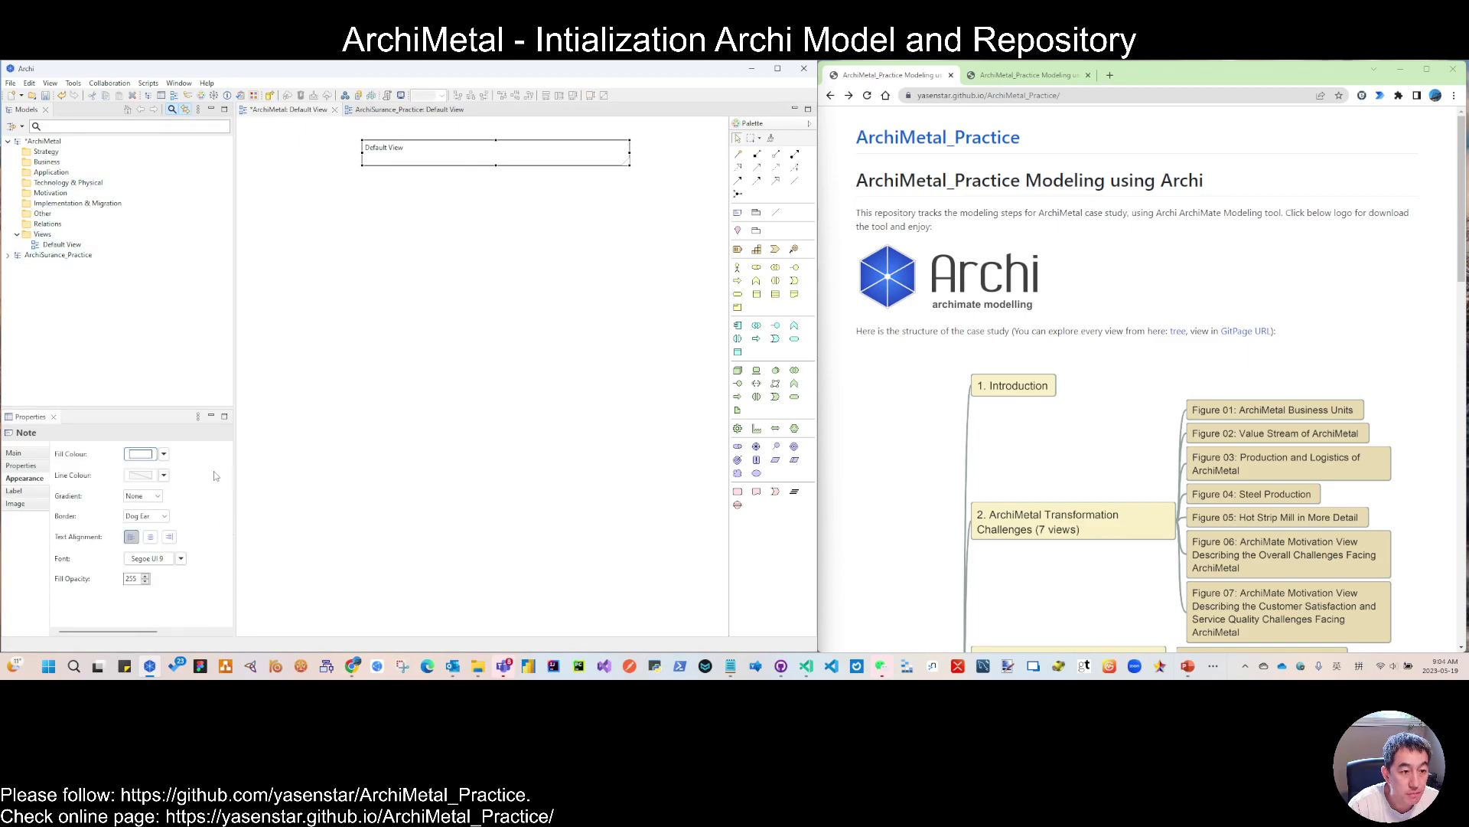
left_click_drag(233, 467, 349, 471)
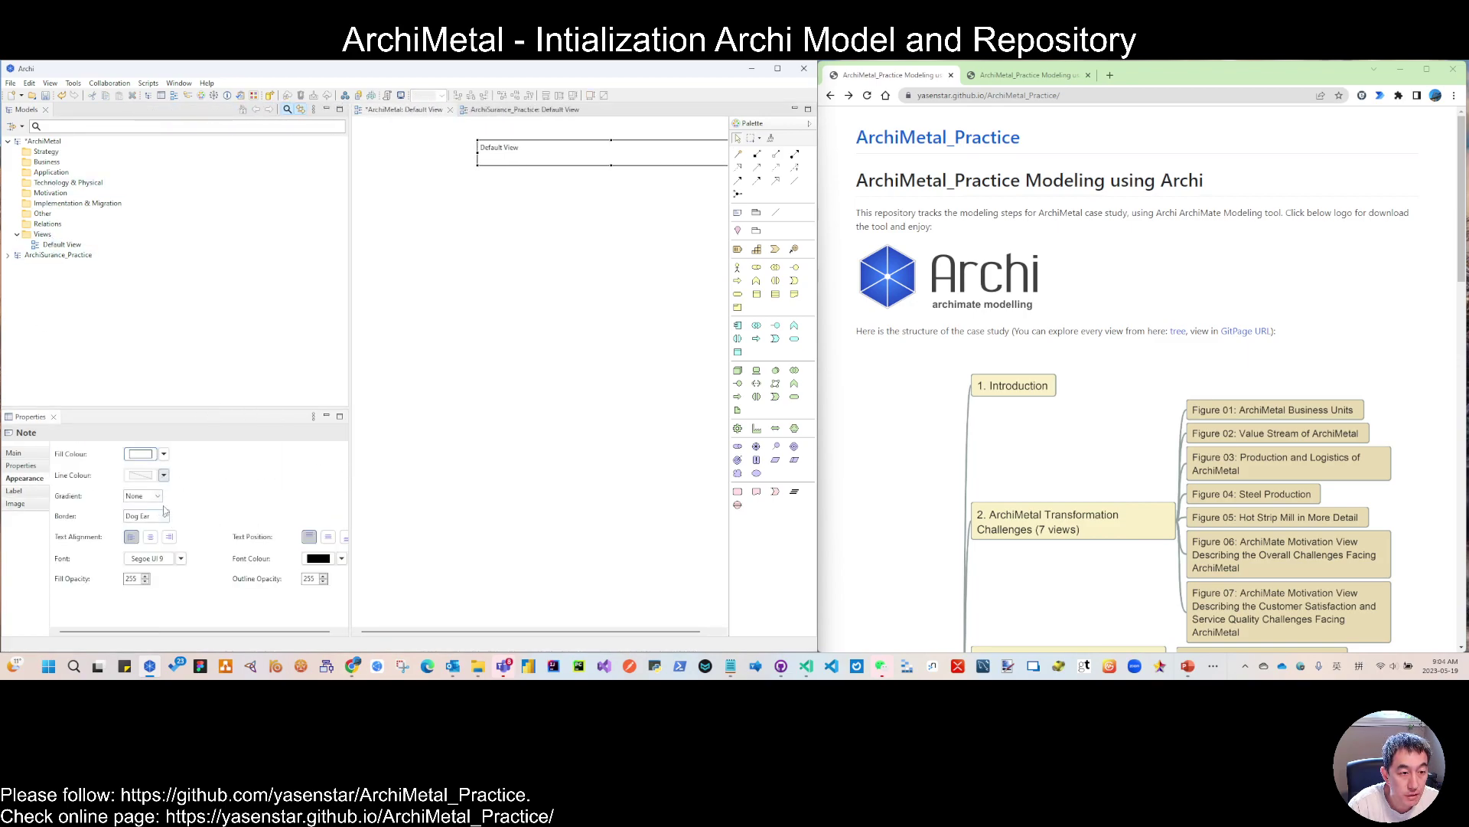
left_click(150, 538)
left_click_drag(238, 633, 257, 634)
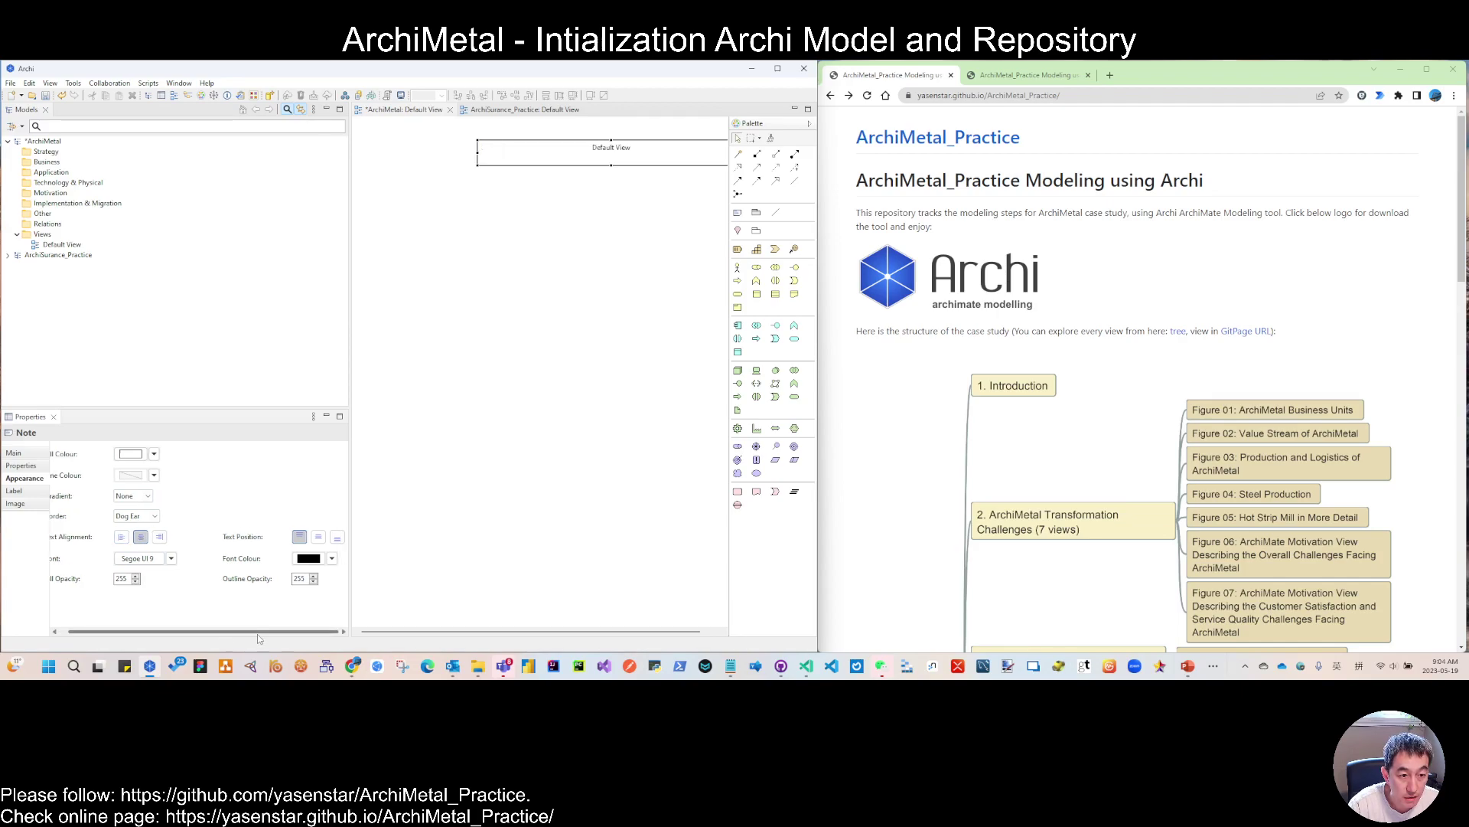
left_click(318, 537)
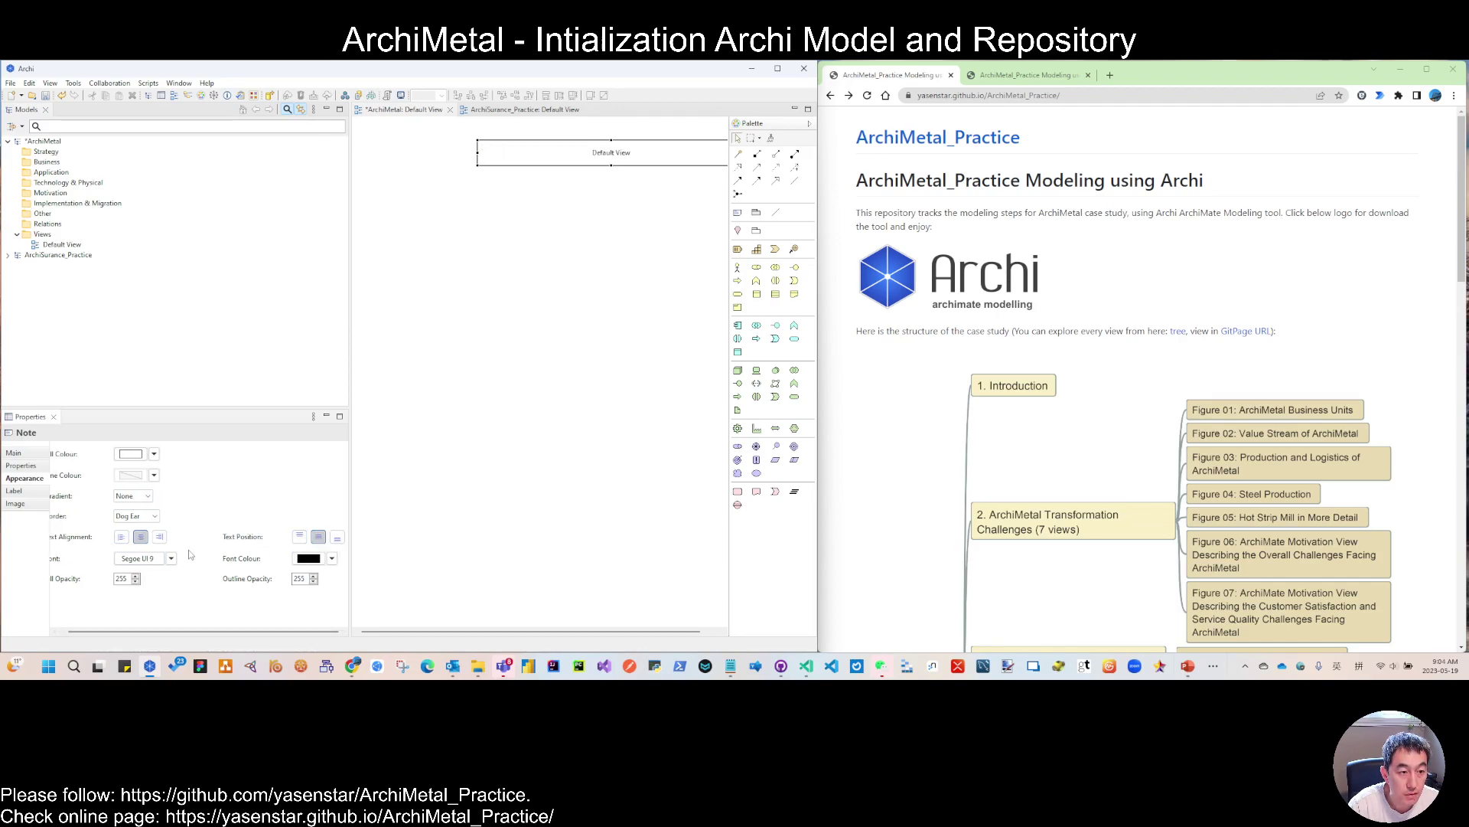
left_click(156, 516)
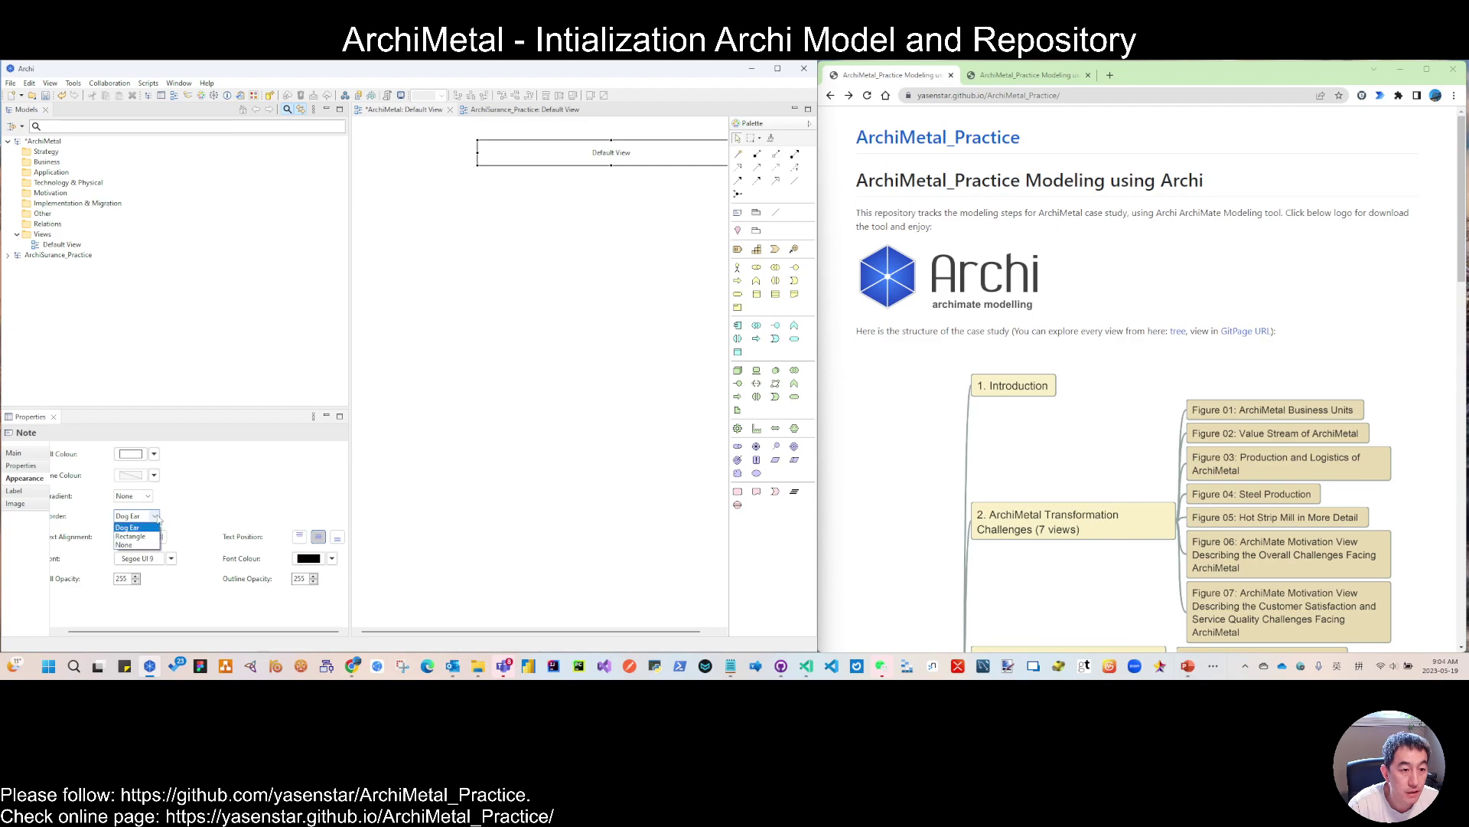
left_click(127, 545)
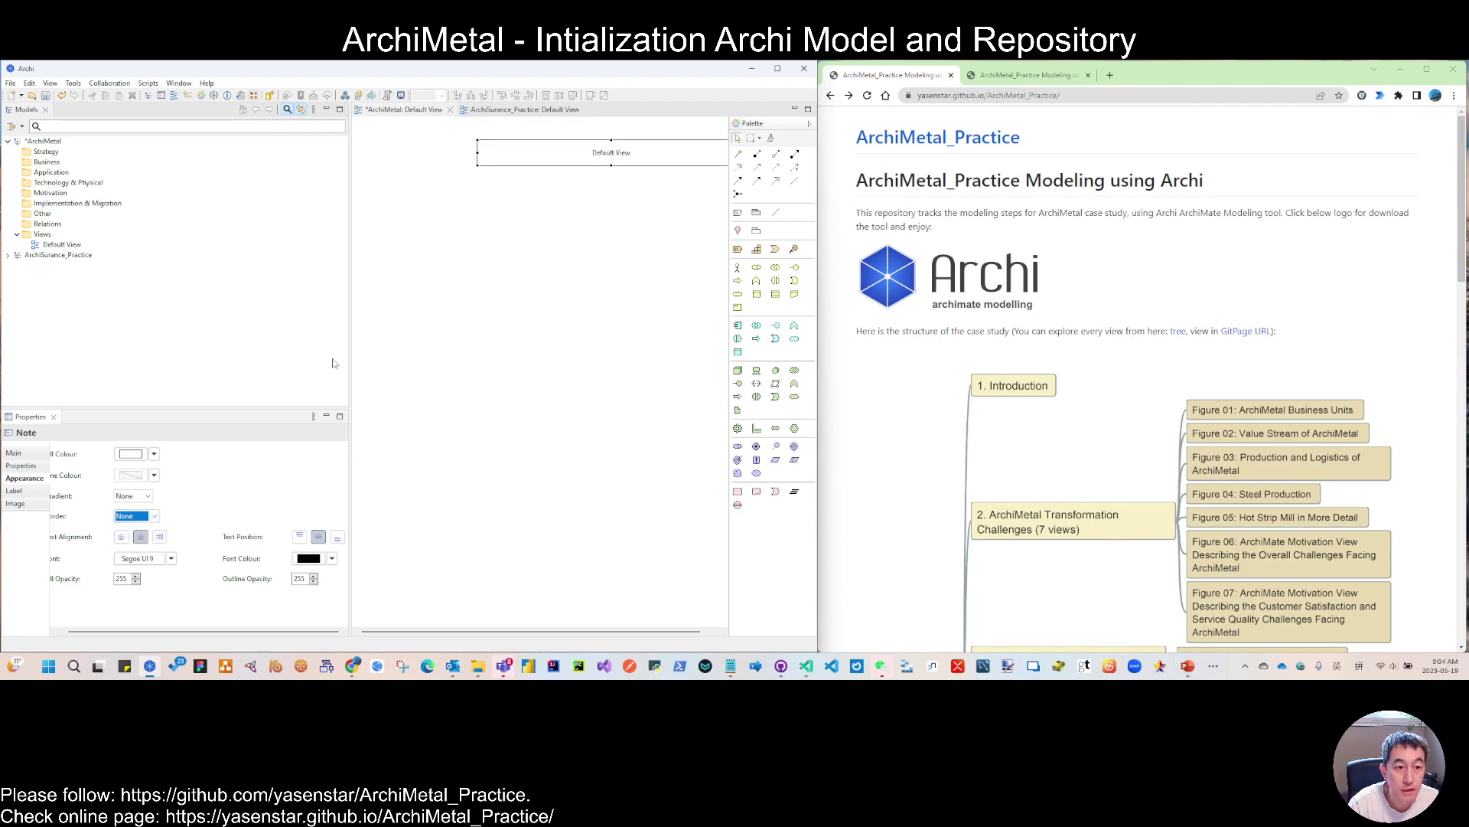
Set the title note's font to Segoe UI Bold, size 12.
right_click(176, 571)
left_click(207, 577)
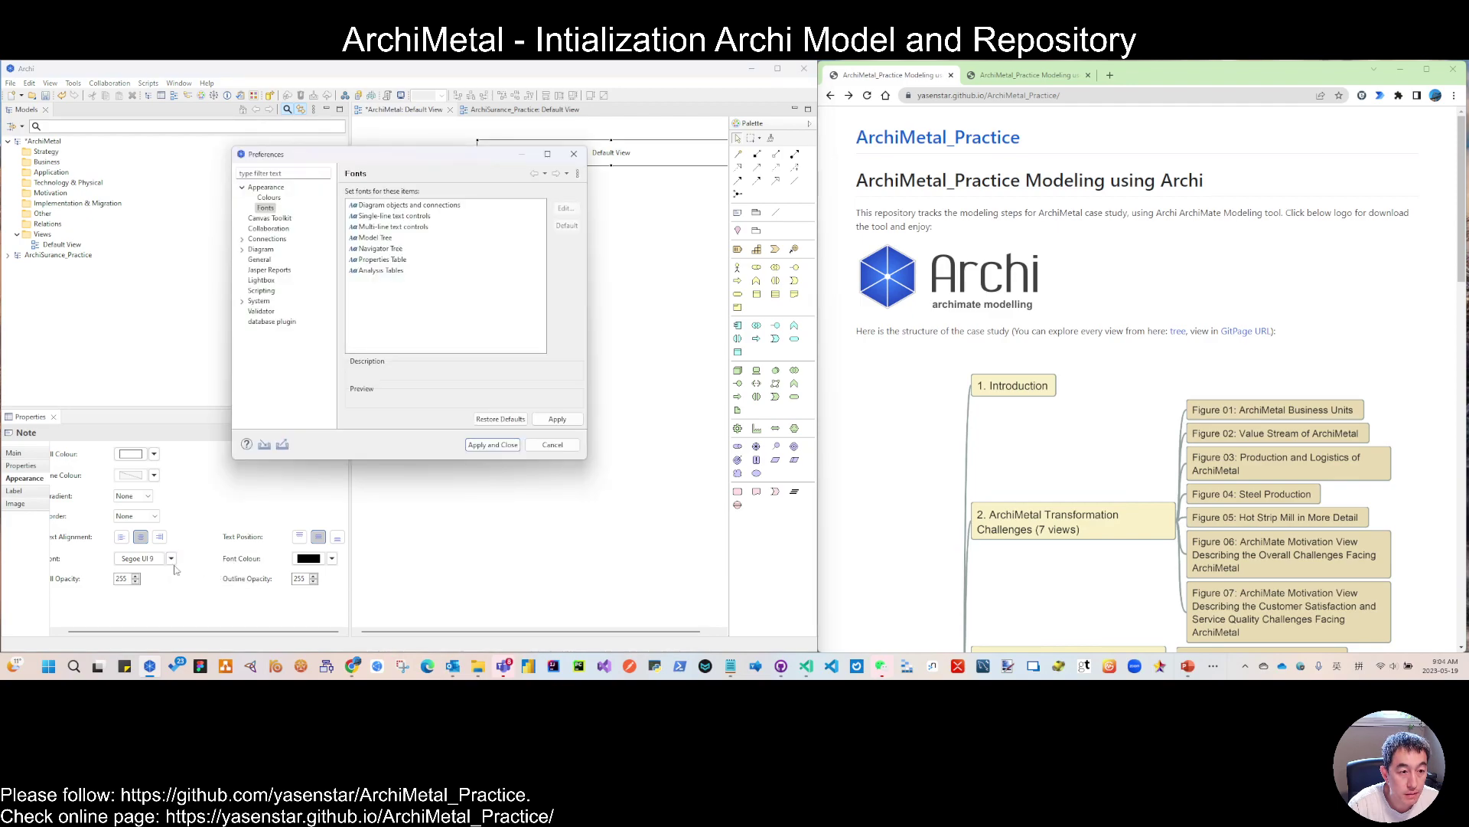
left_click(566, 450)
left_click(132, 561)
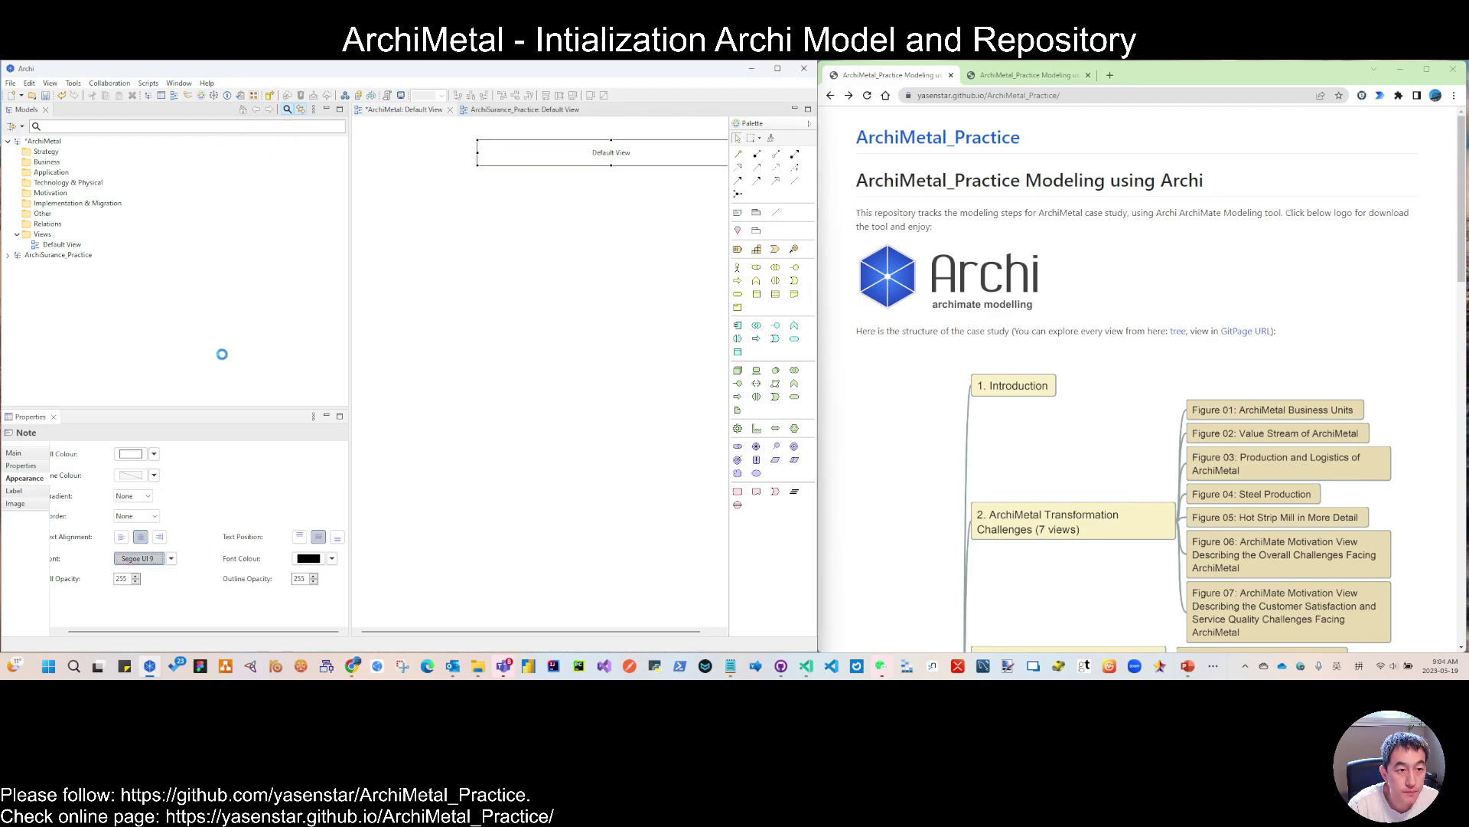
left_click(229, 226)
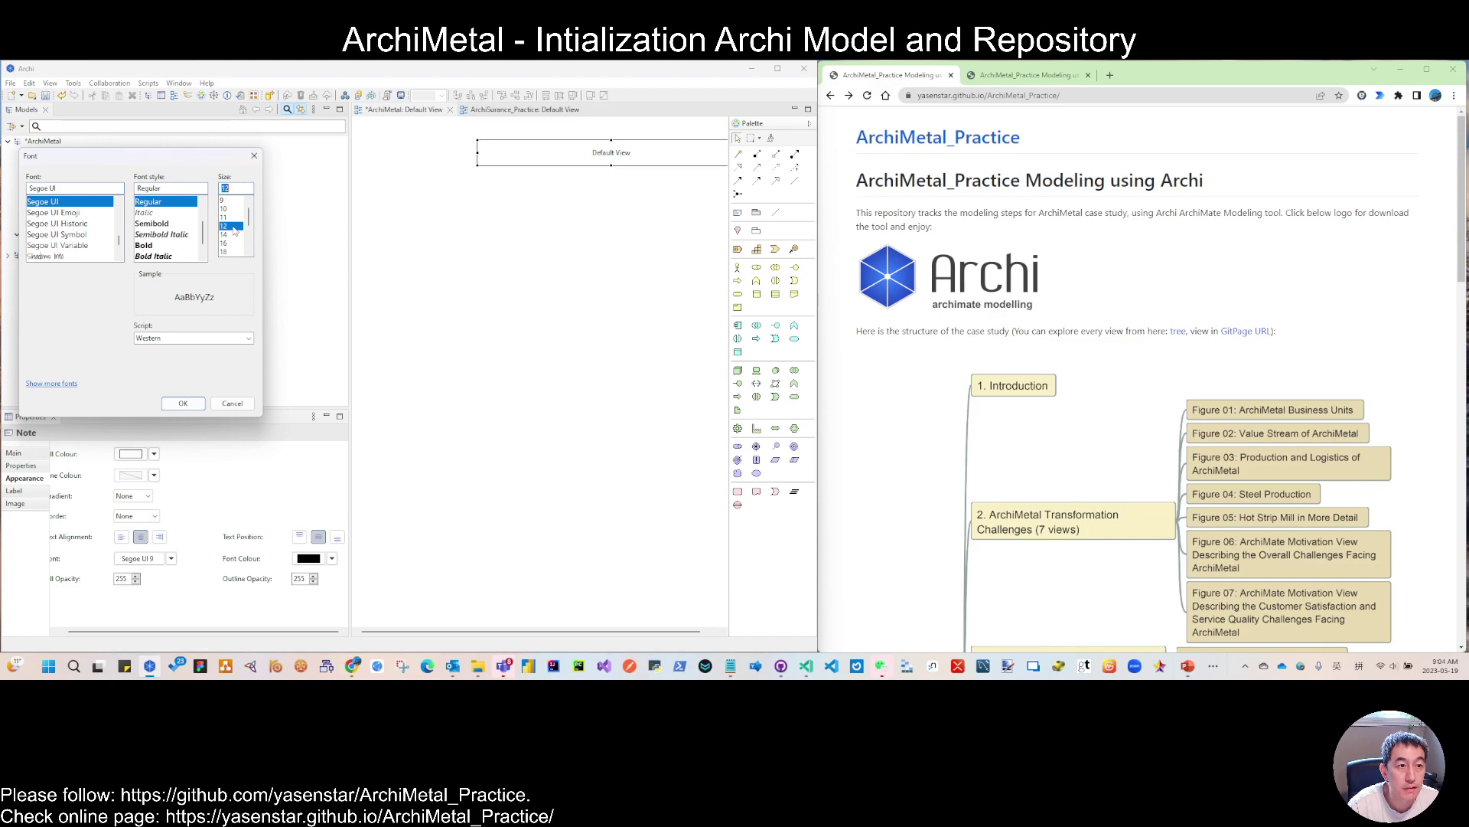
left_click(153, 245)
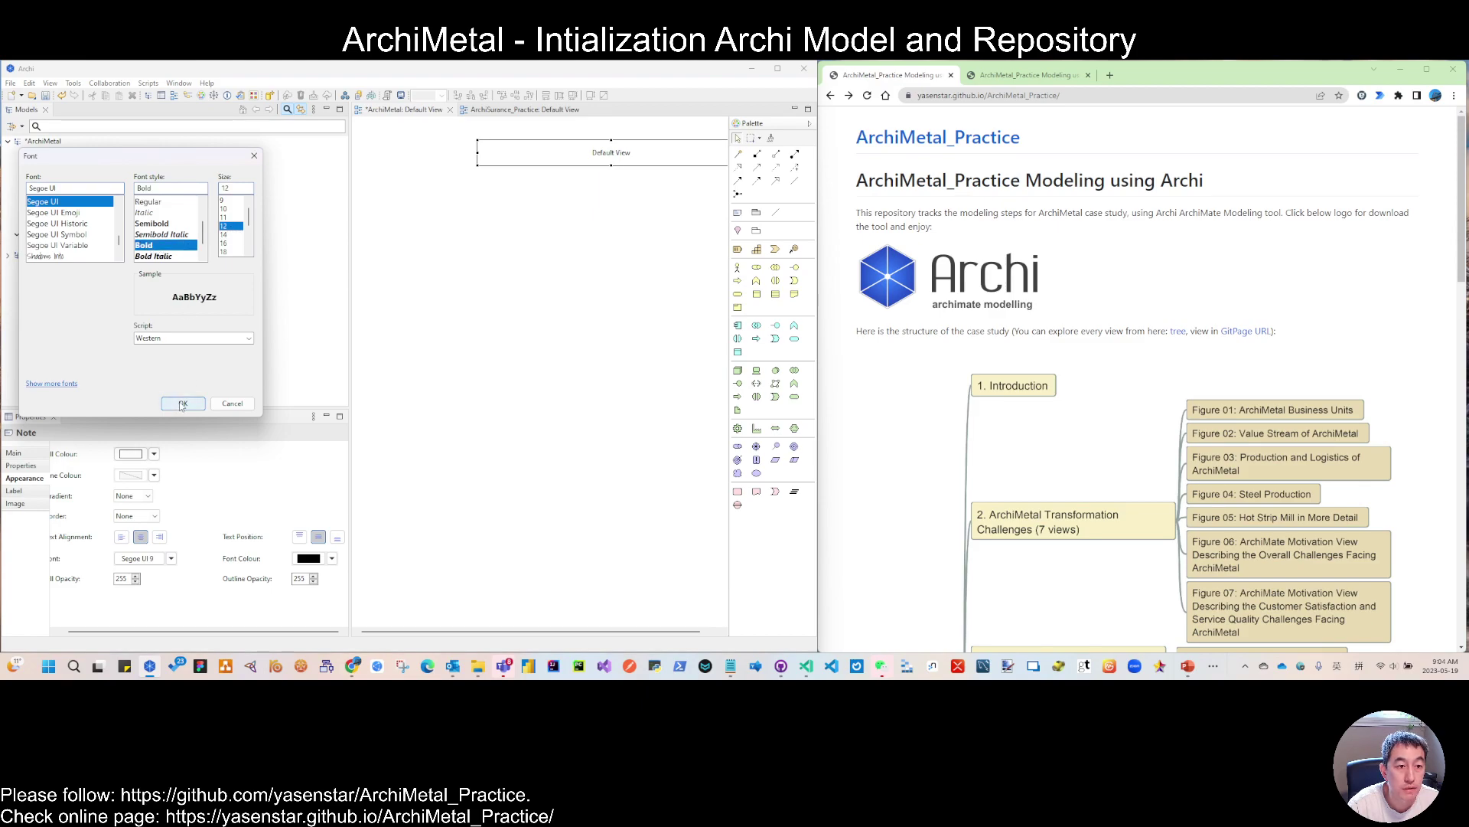
left_click(183, 404)
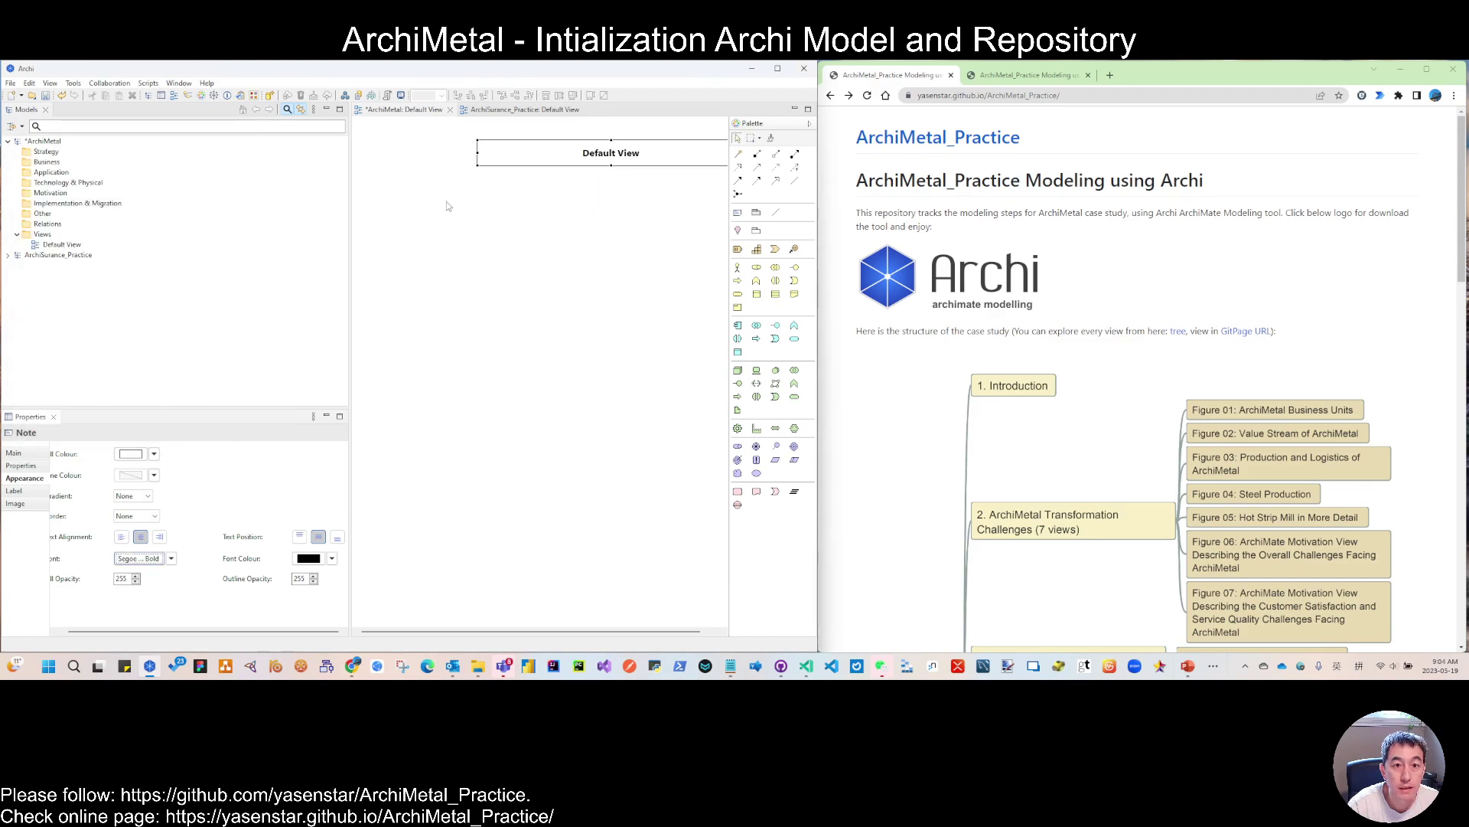
left_click(352, 210)
left_click_drag(353, 210, 160, 210)
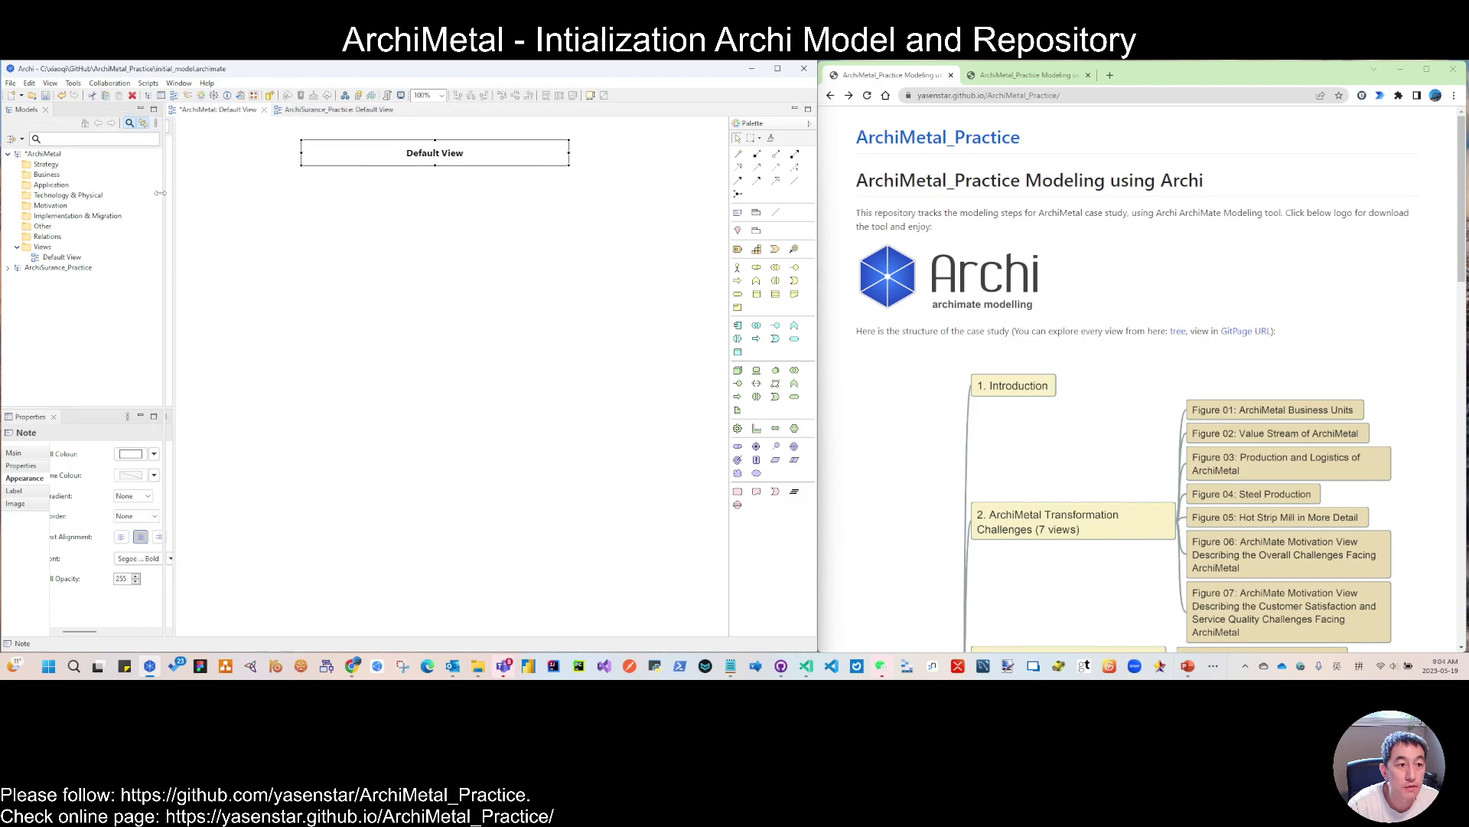
Close the ArchiSurance_Practice model and nudge the ArchiMetal title note slightly up and right.
left_click(77, 257)
right_click(53, 270)
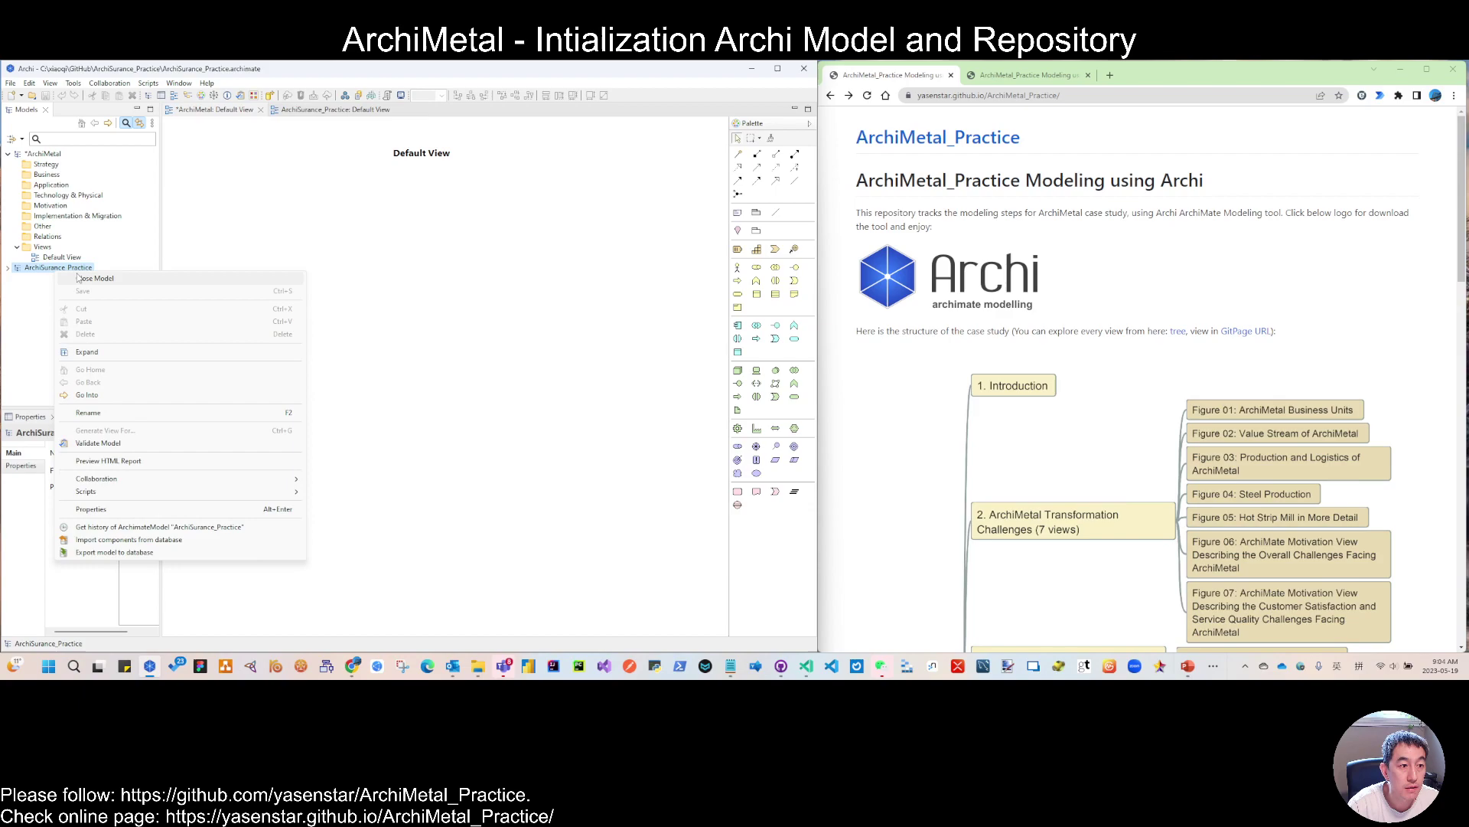
left_click(92, 278)
left_click_drag(429, 161, 462, 151)
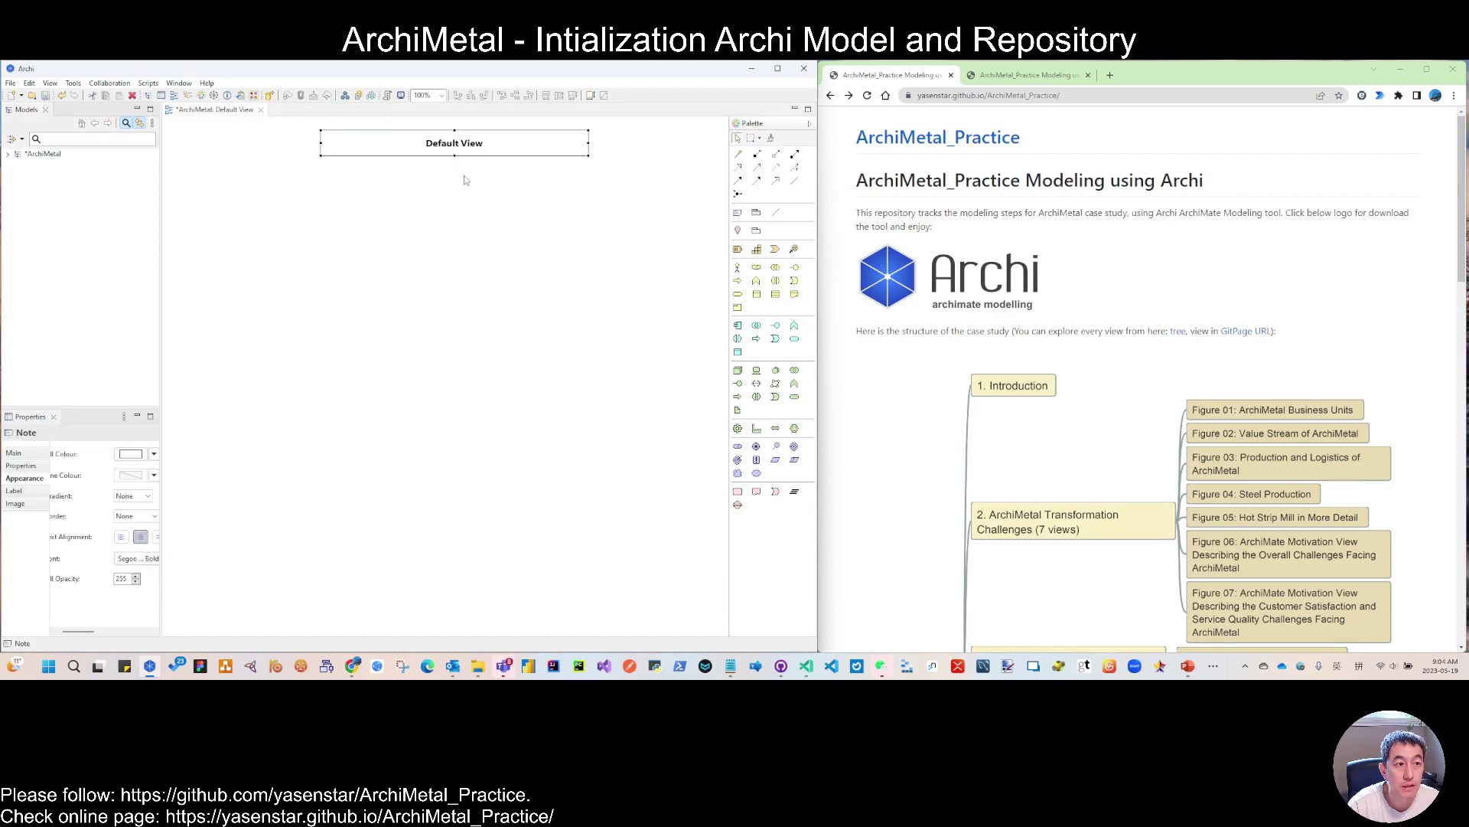
left_click(464, 184)
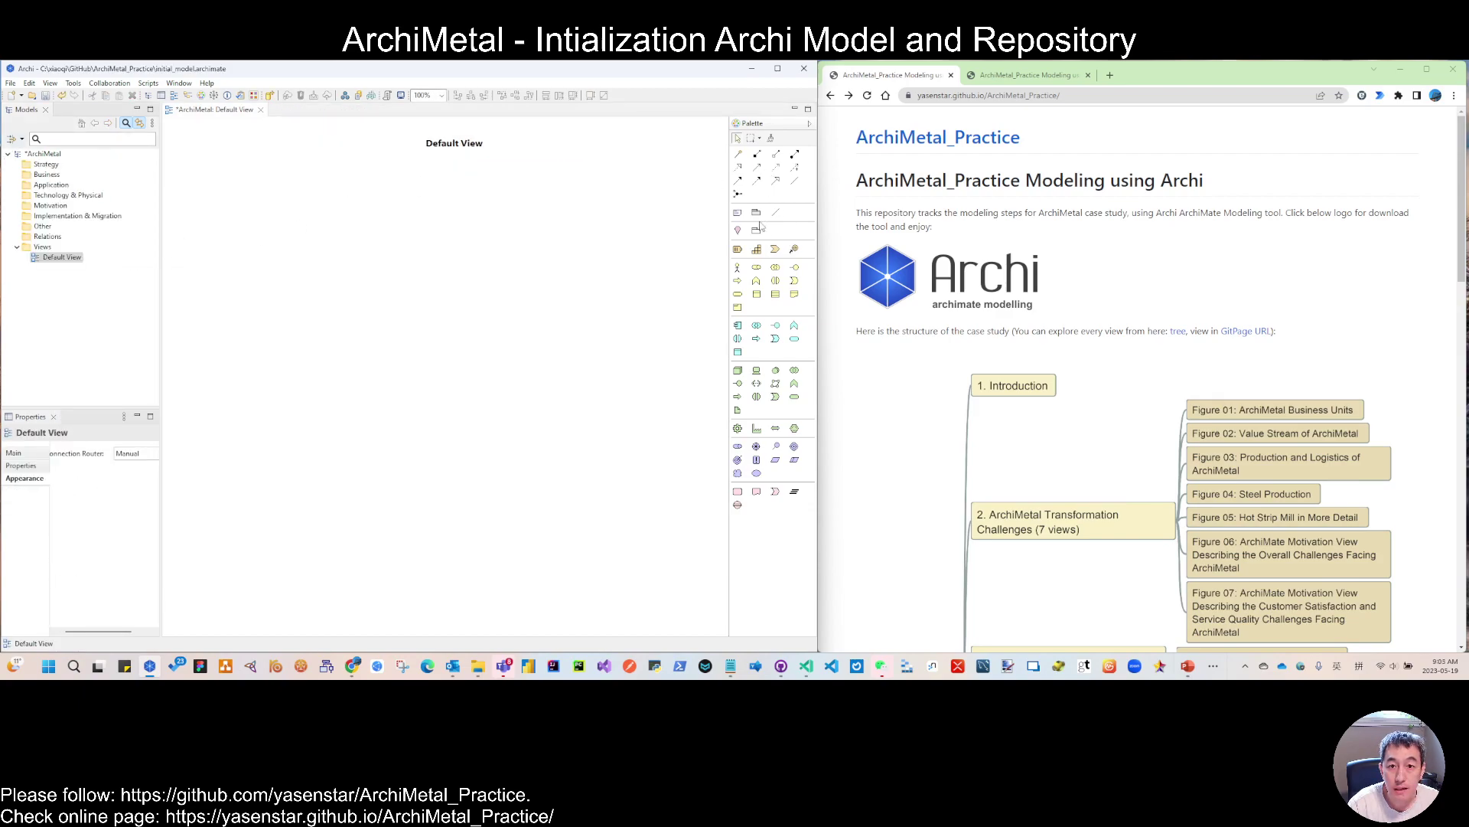
Add a new note below the title on the Default View.
left_click(738, 217)
left_click(233, 307)
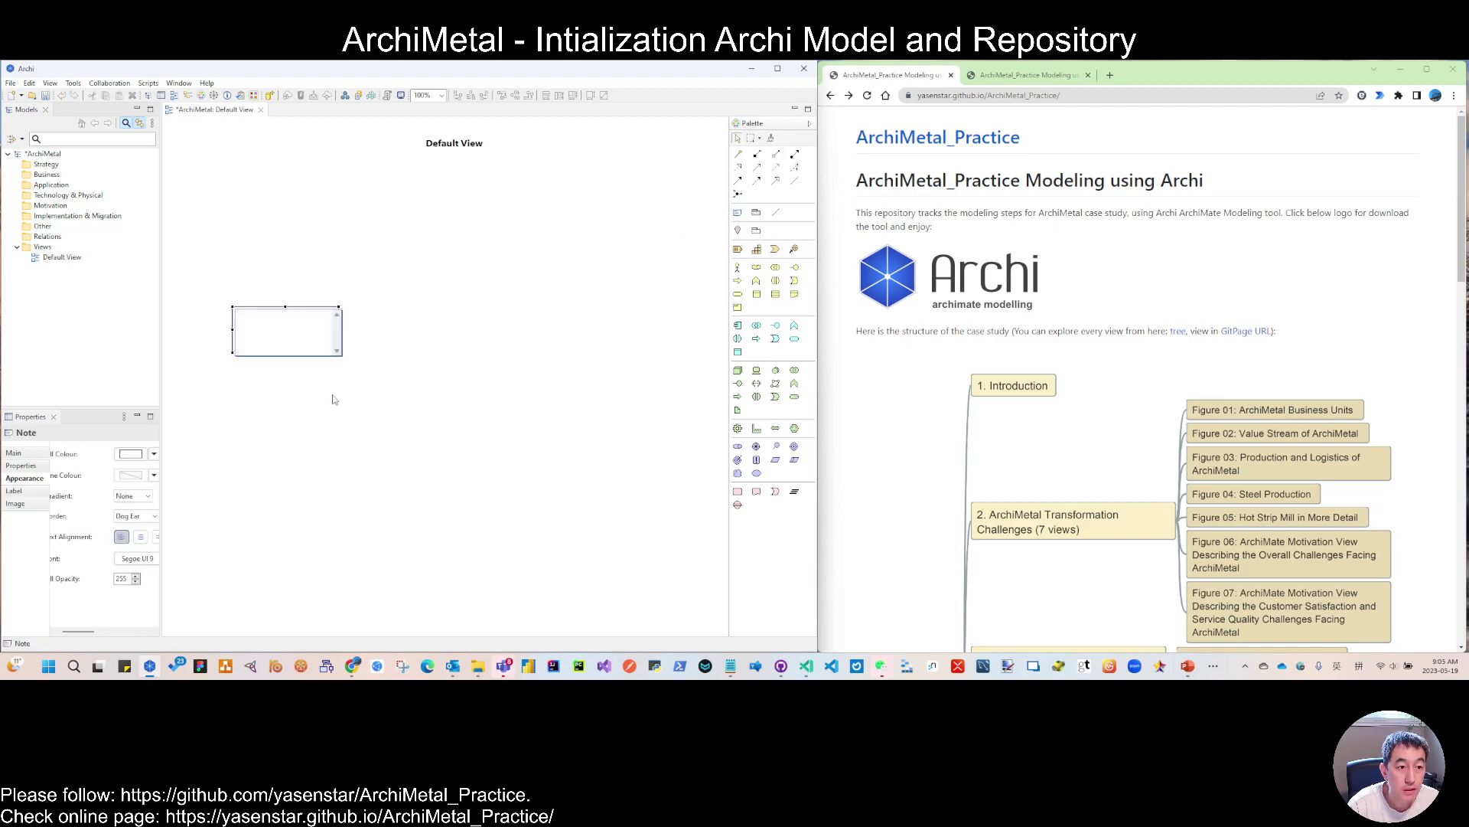
left_click_drag(160, 416, 239, 416)
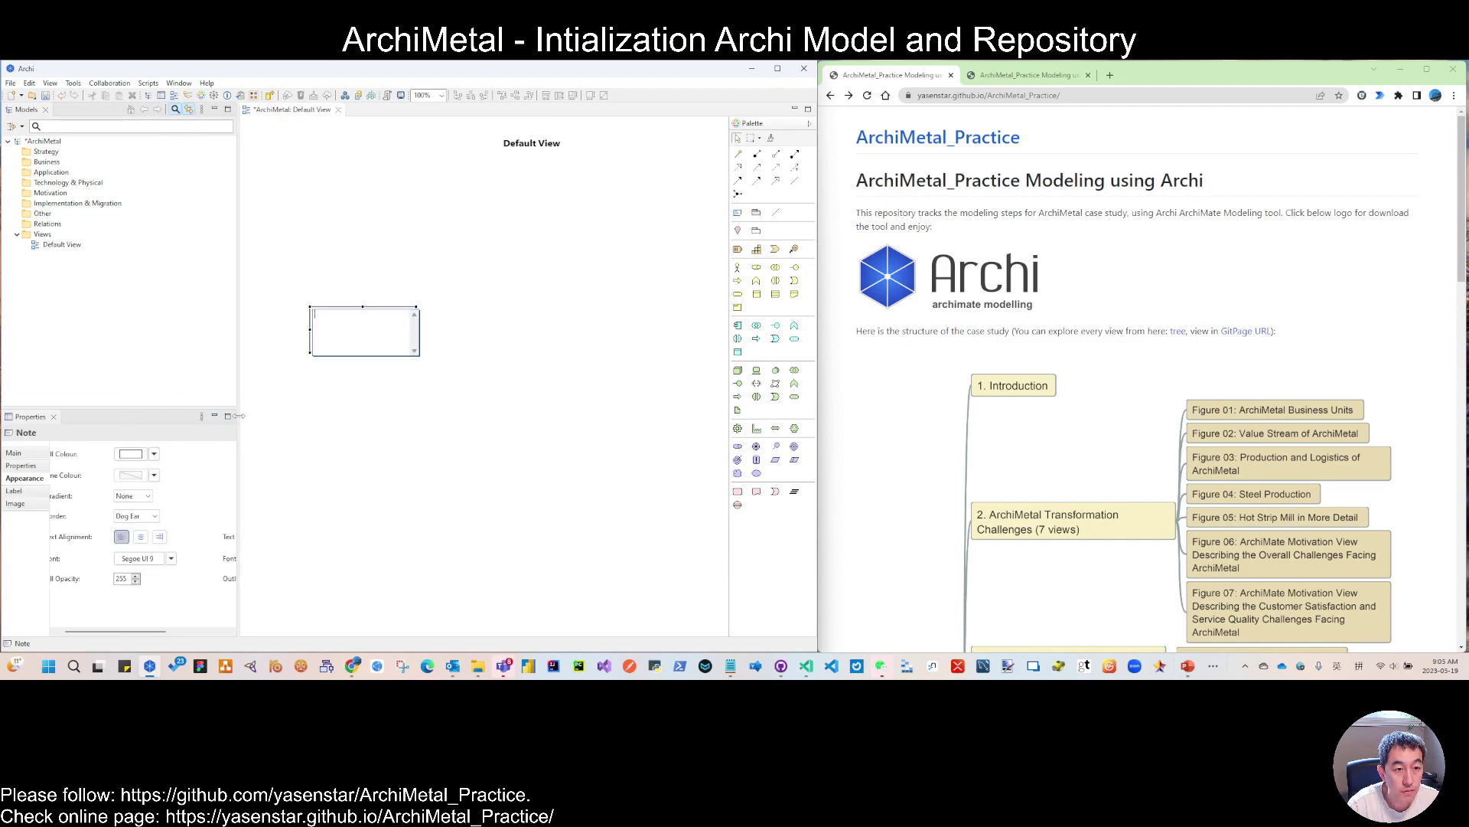
left_click(15, 491)
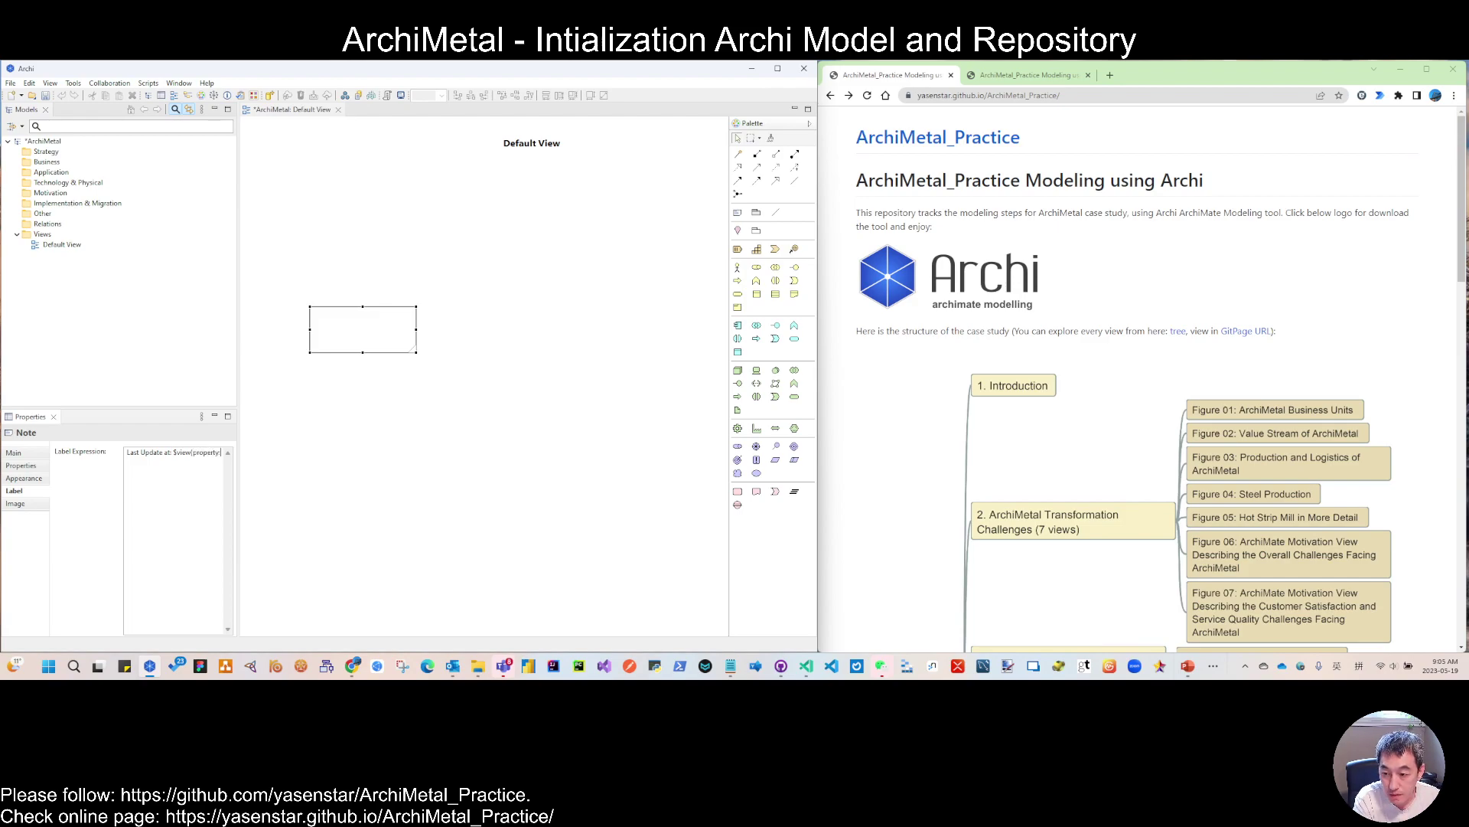
Give the note a label expression showing the Last Update and Last Updated by view properties.
type("Last Update},")
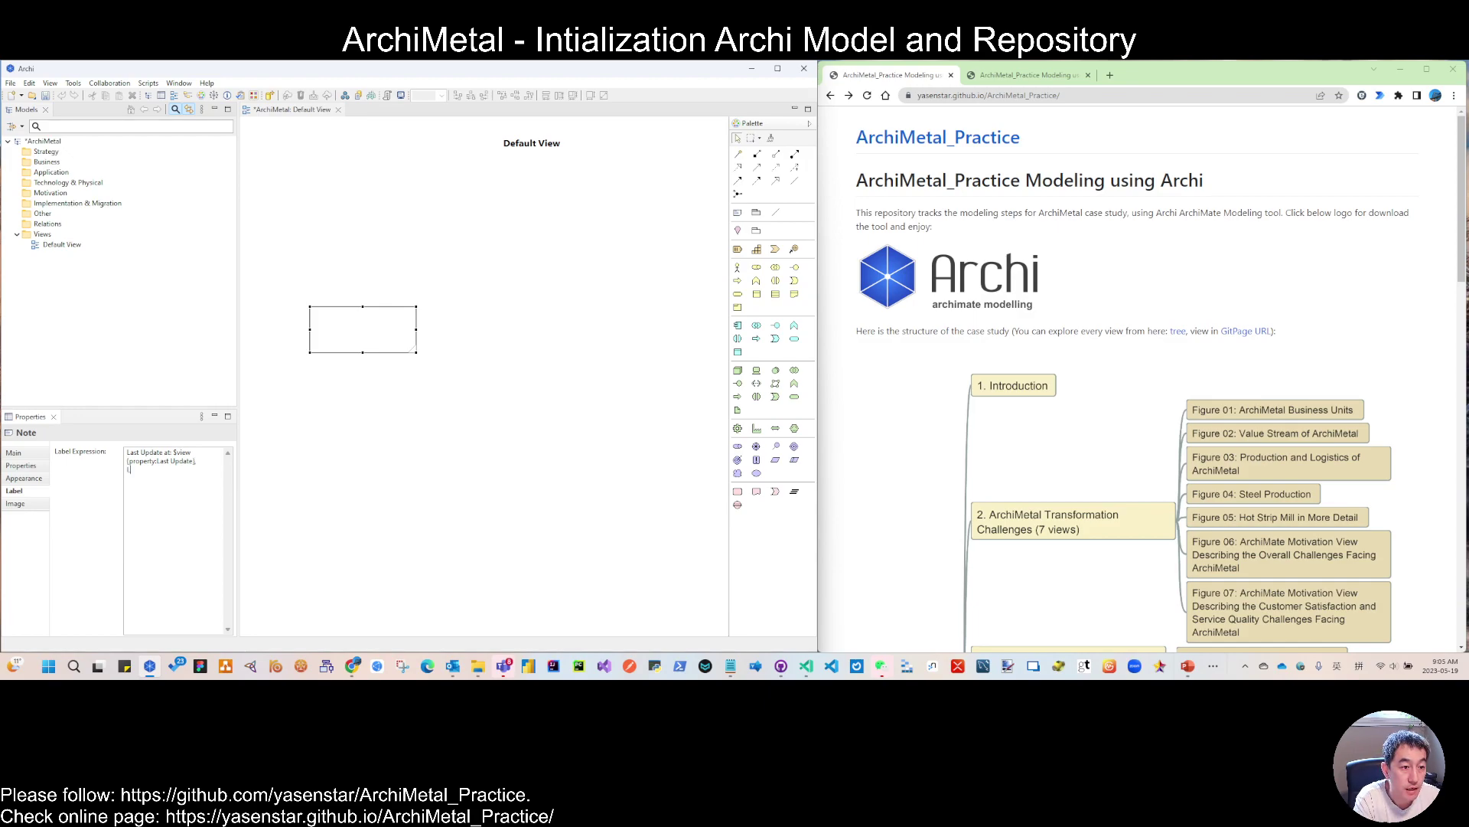
type("Last Updateby: $view{property:")
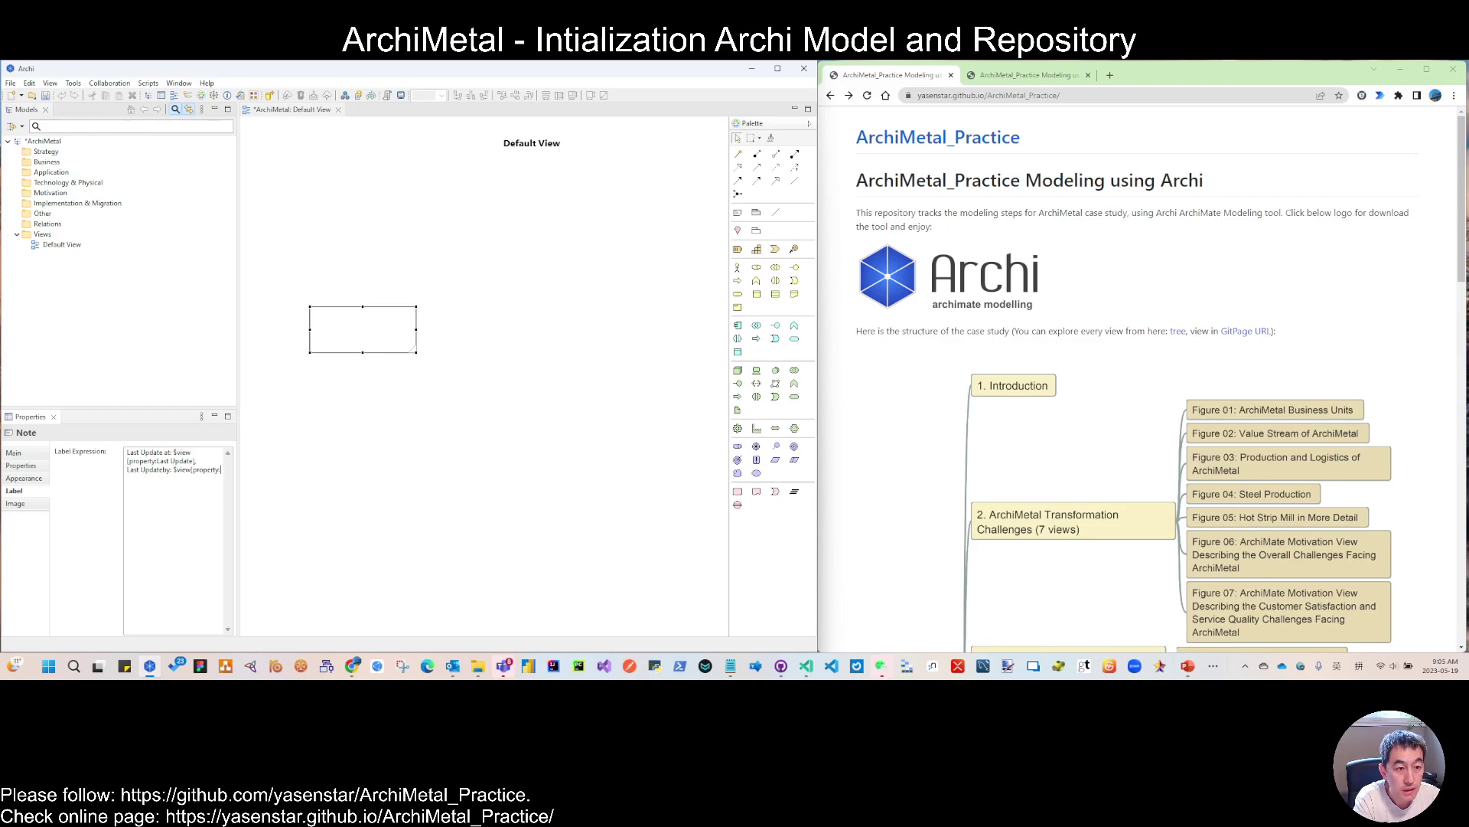
type("L")
type("ast Updated by}")
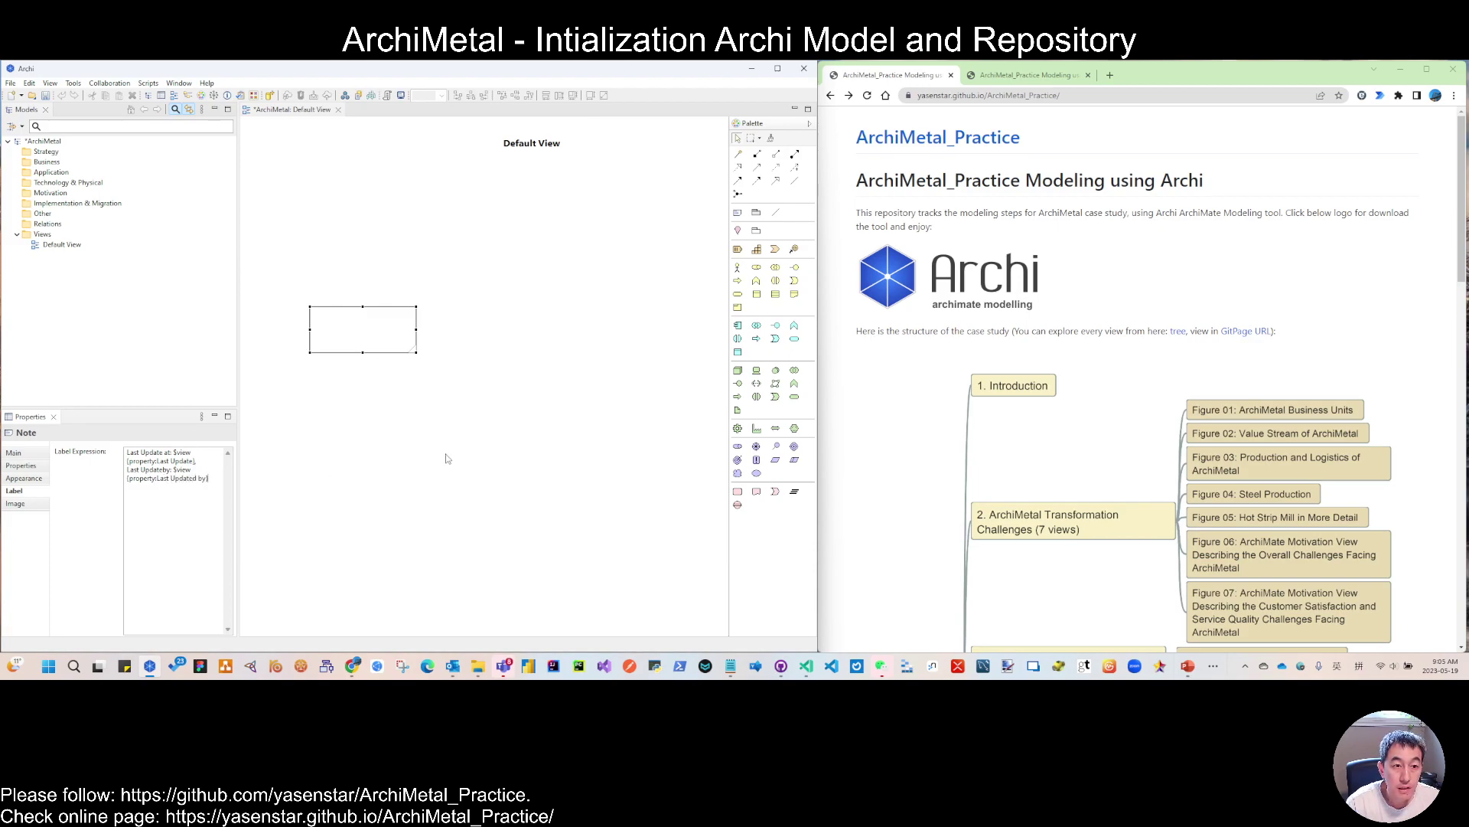
left_click(388, 310)
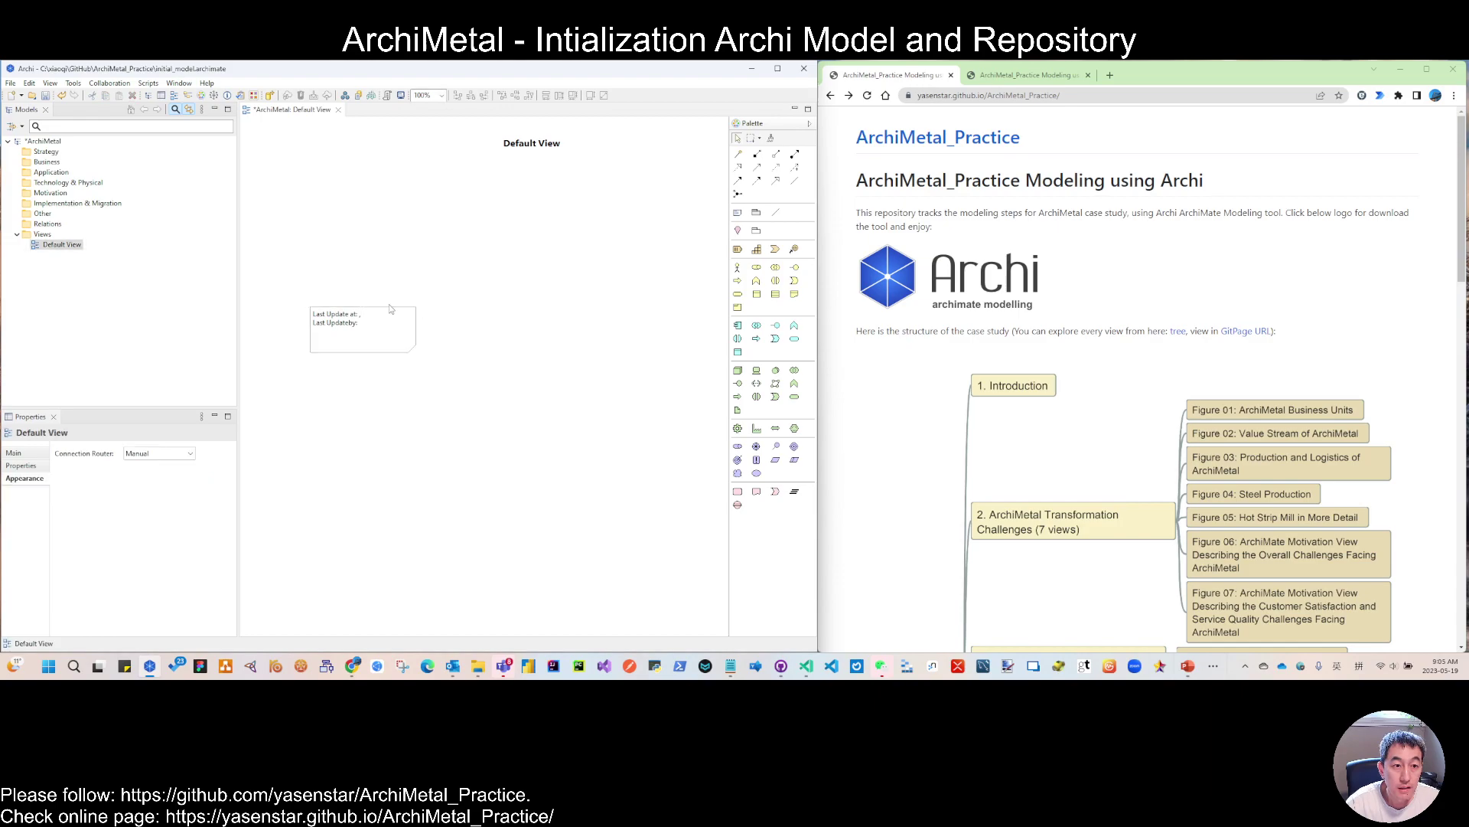
left_click_drag(418, 331, 434, 334)
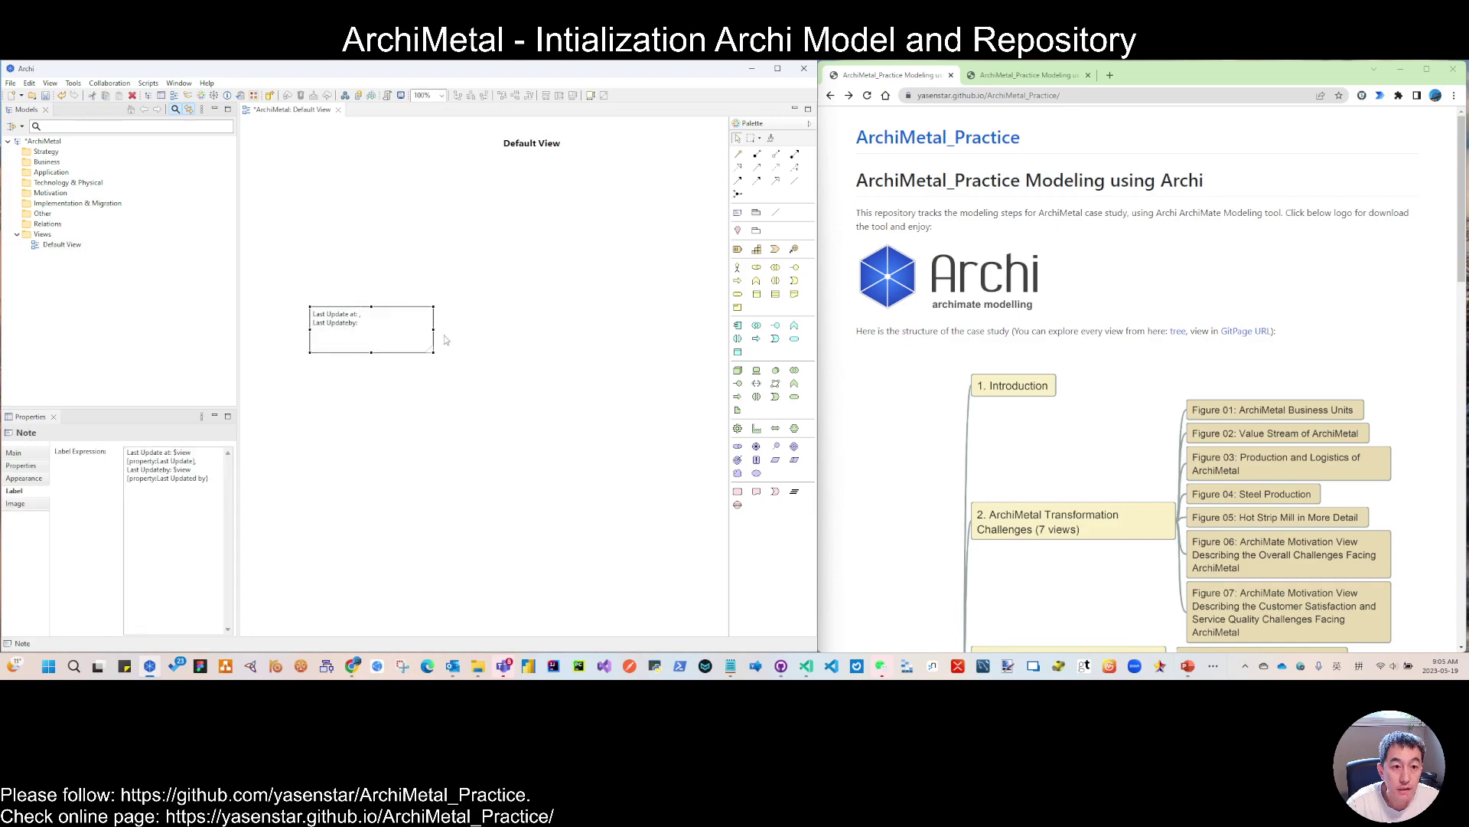
left_click(462, 401)
right_click(395, 416)
left_click(372, 342)
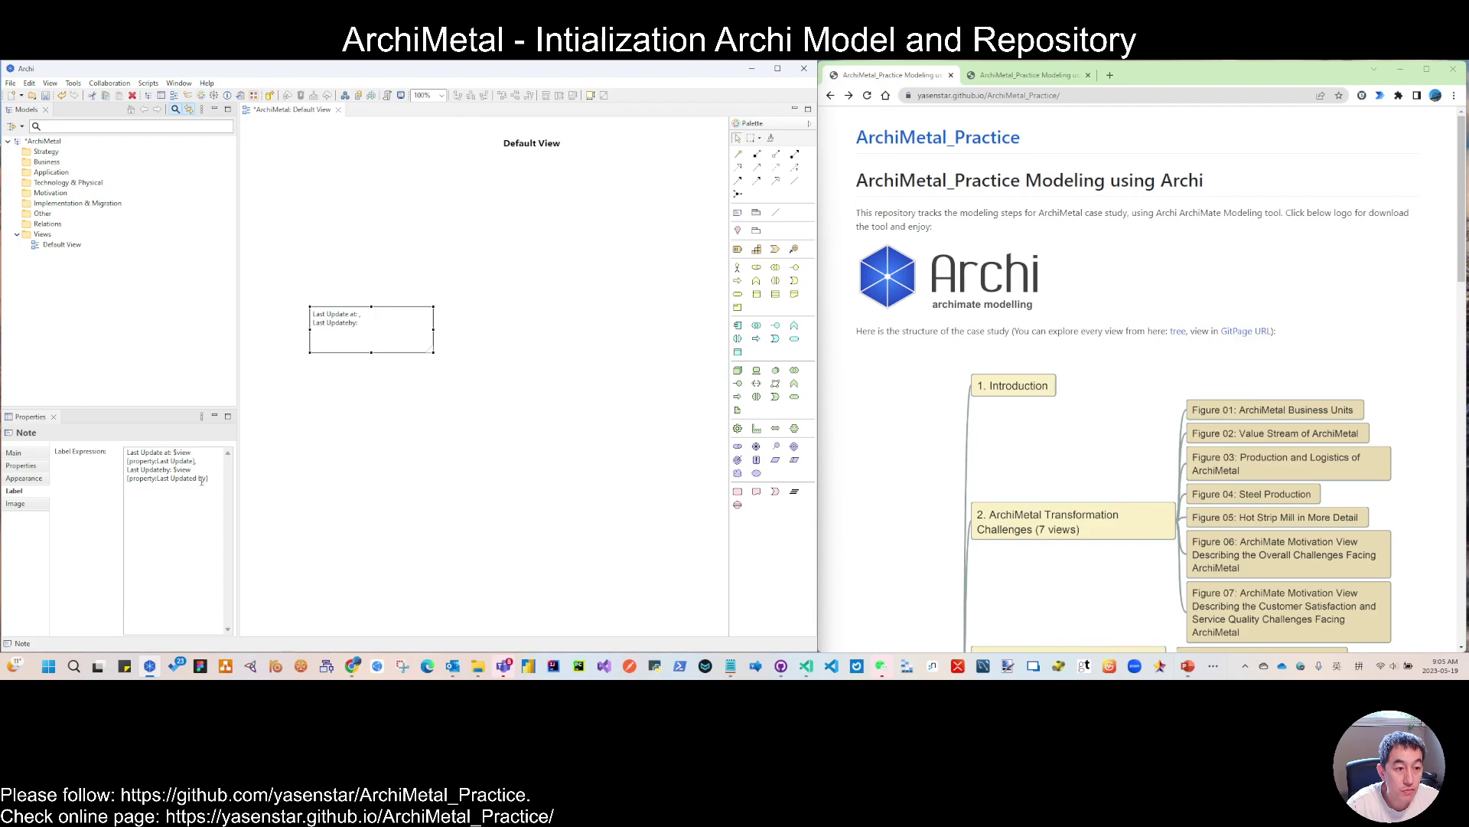
left_click(202, 480)
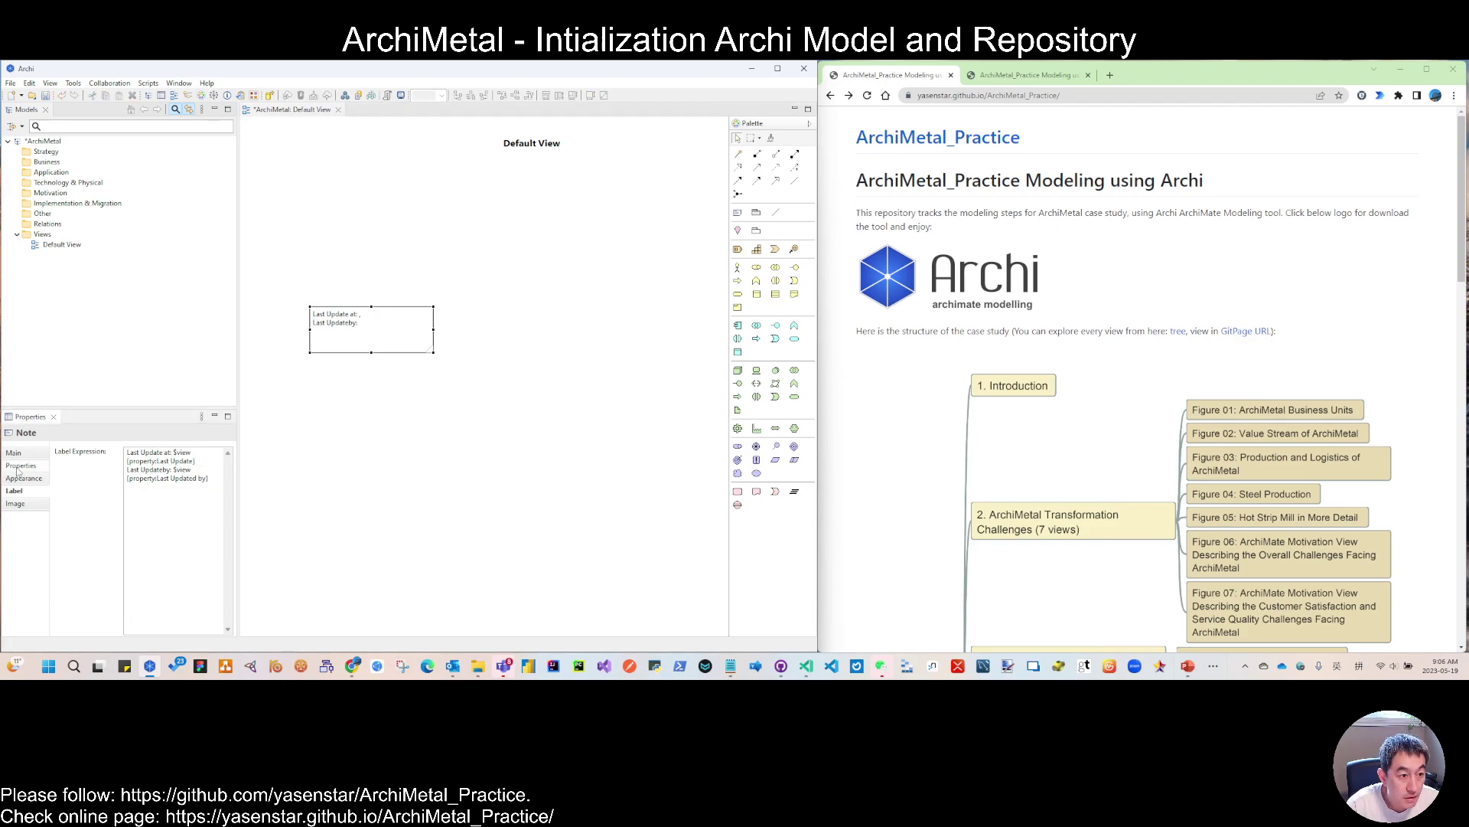
left_click(396, 453)
Add a 'Last Update' property to the Default View, entering the author's name as its value.
left_click(25, 475)
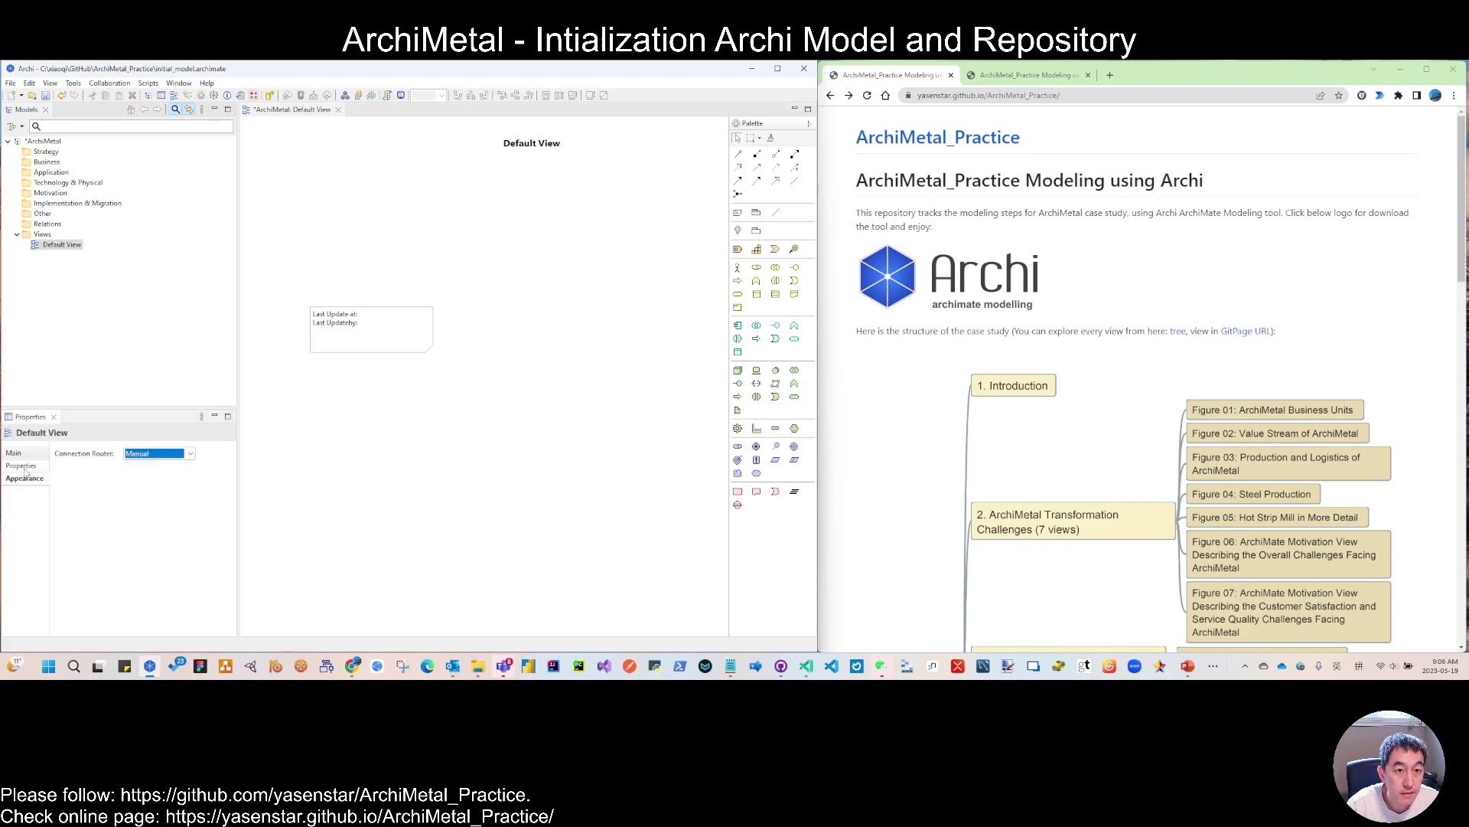
left_click(22, 466)
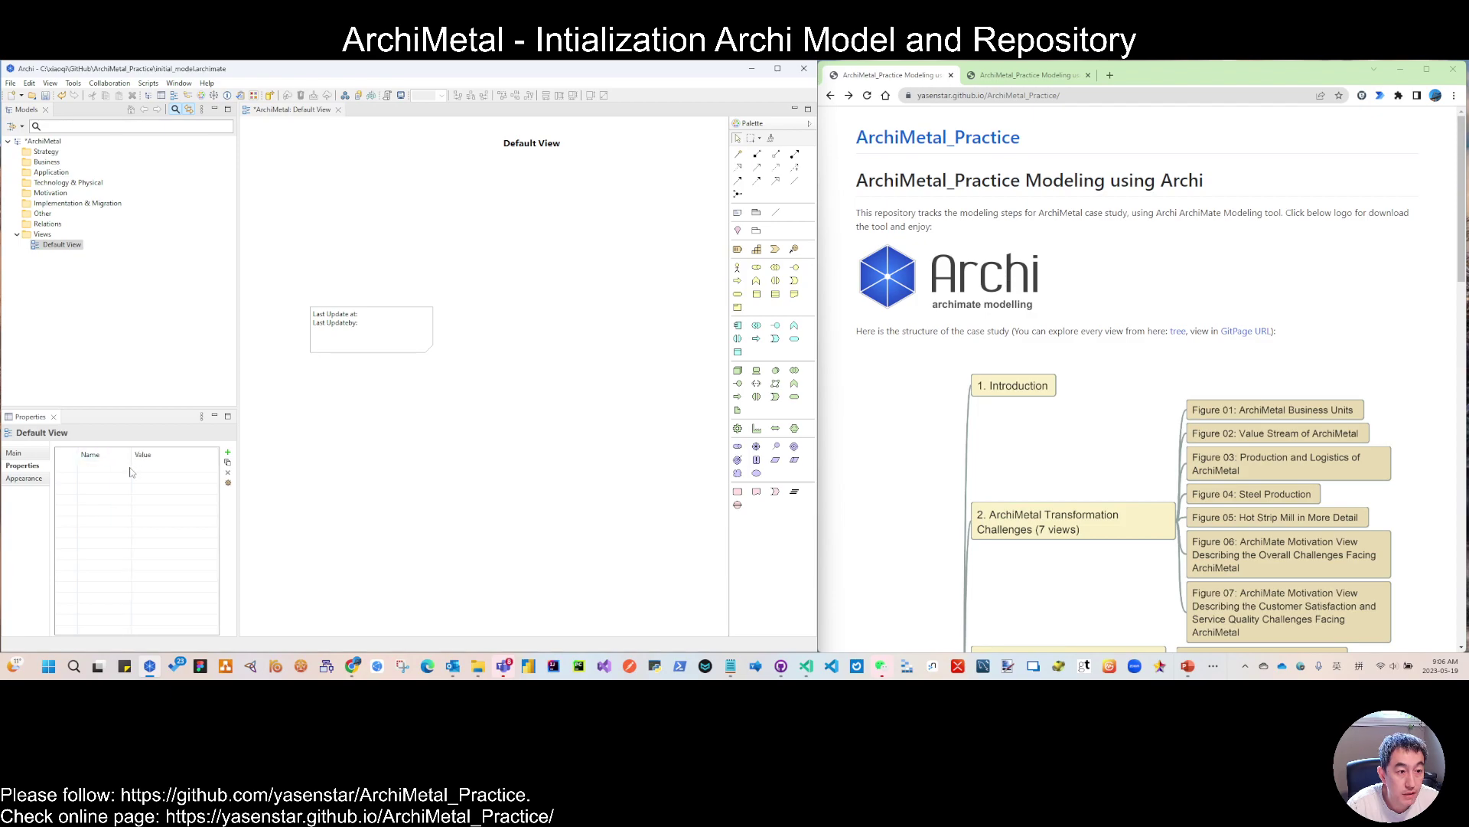
double_click(127, 470)
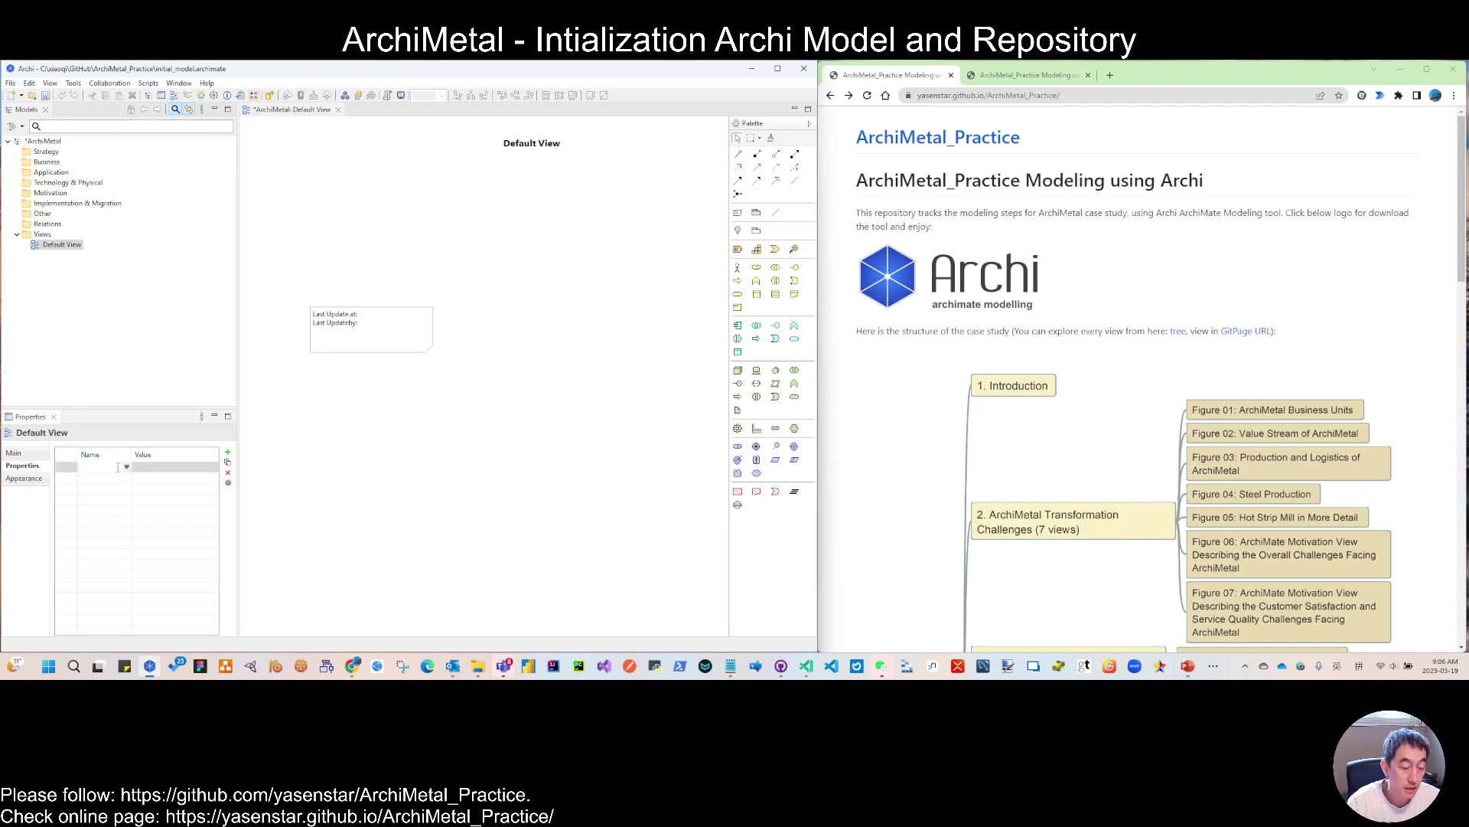
type("Last")
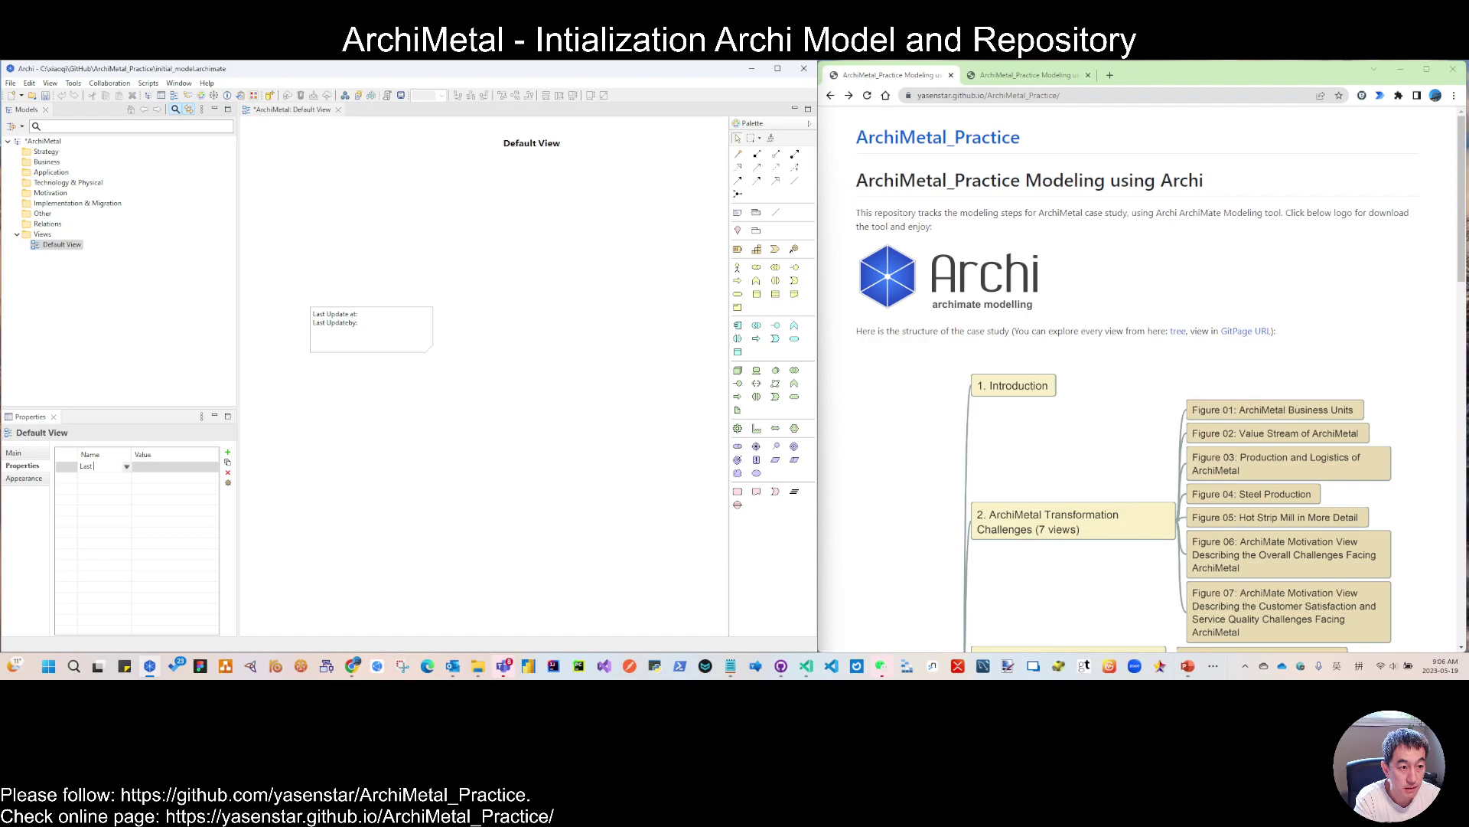
type(" Update")
key("Return")
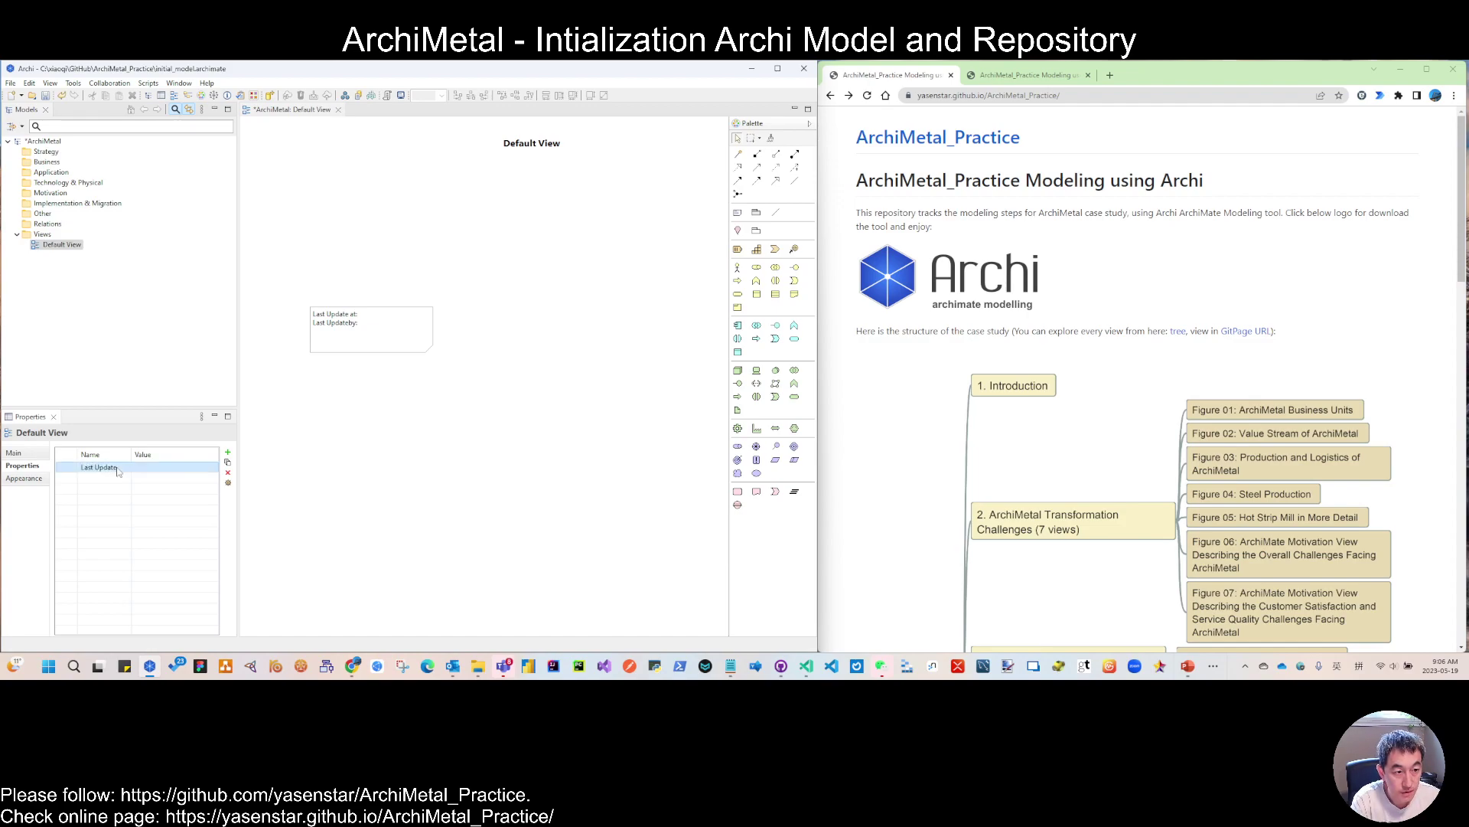
left_click(150, 467)
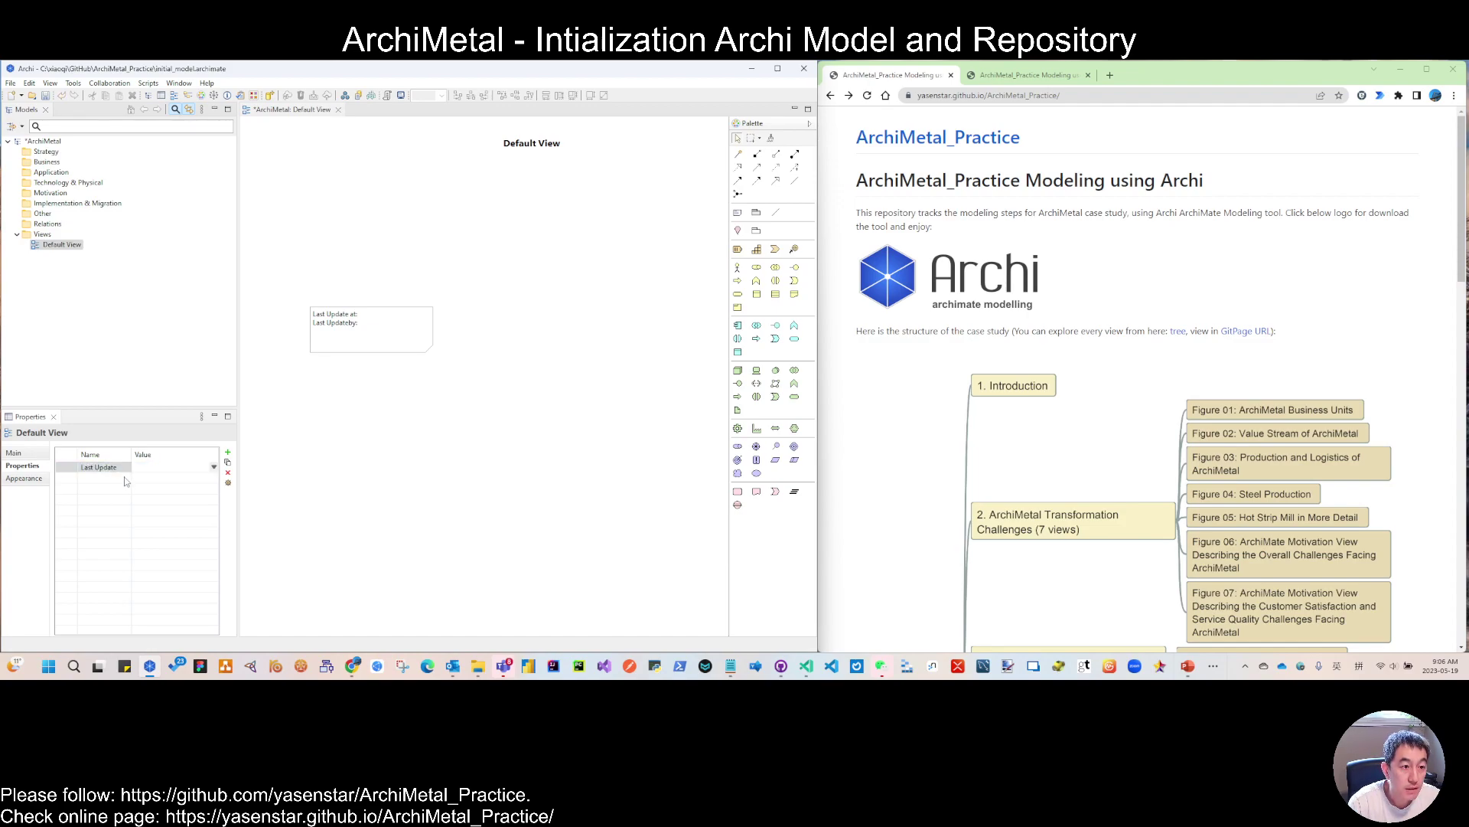
type("Xiaoqi")
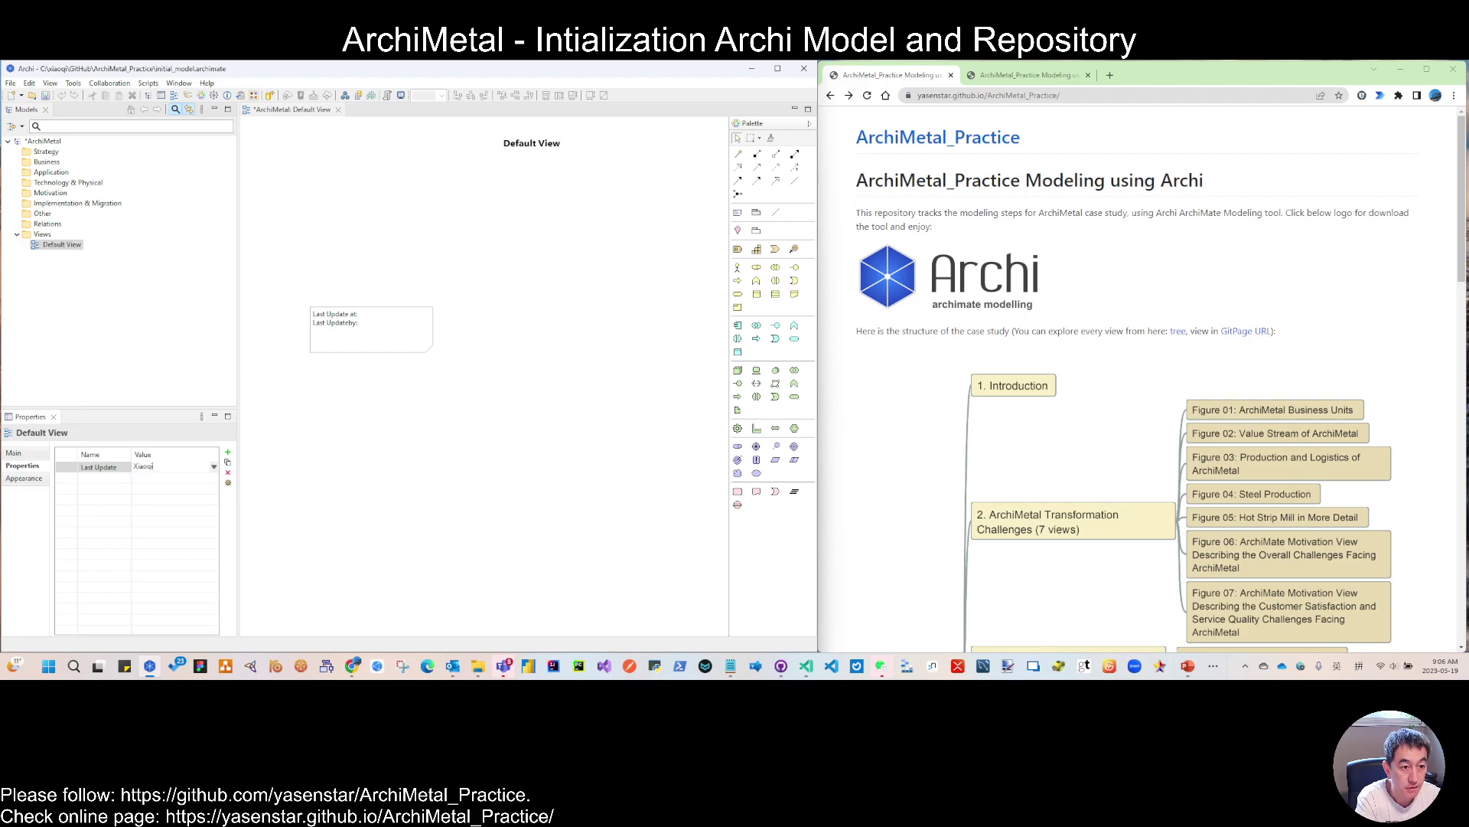
type(" Zhao")
key("Return")
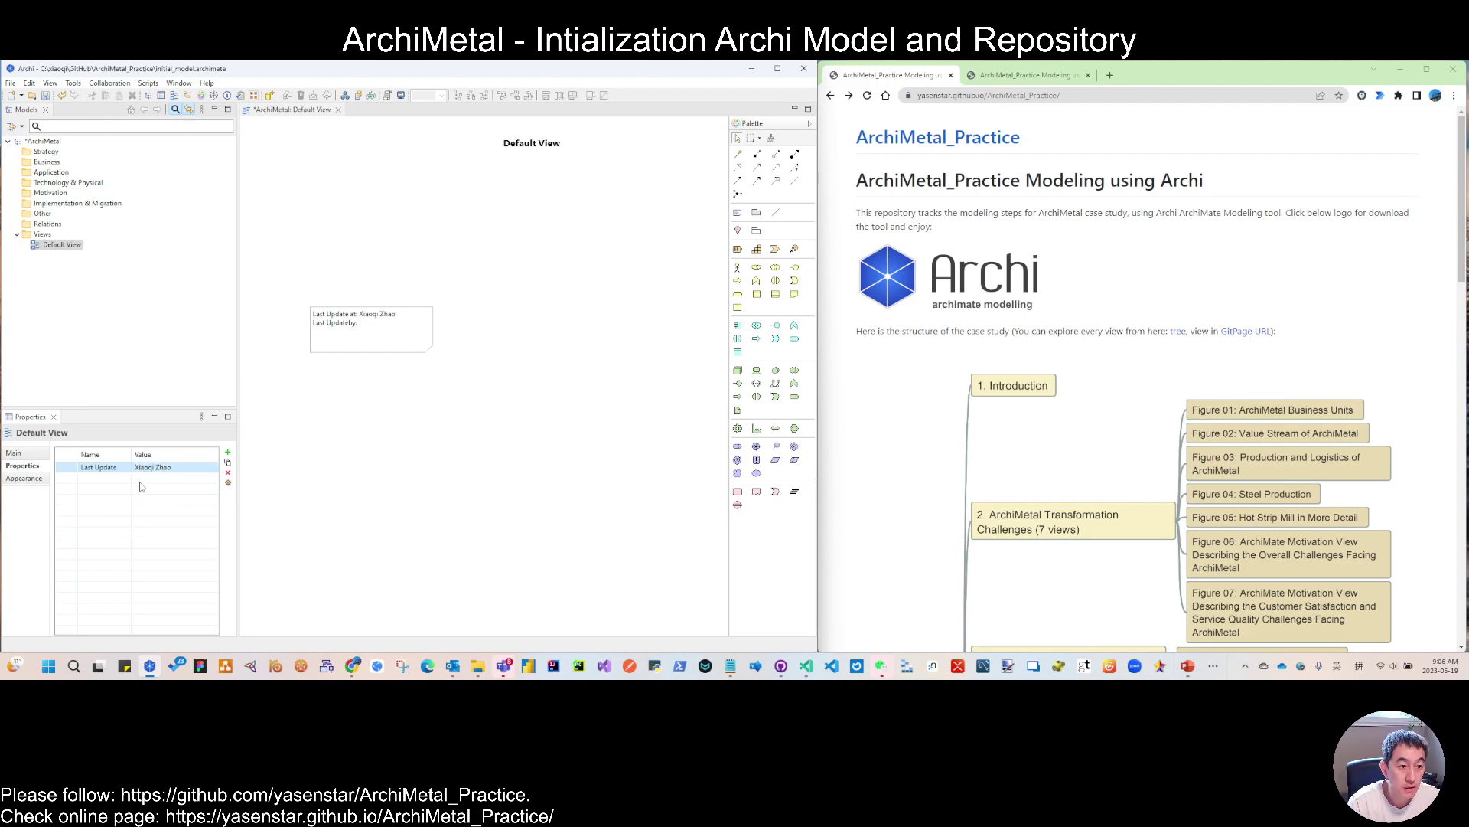
Add 'Last Updated by' holding the author's name and set Last Update to 2023-05-19.
double_click(127, 481)
left_click(126, 478)
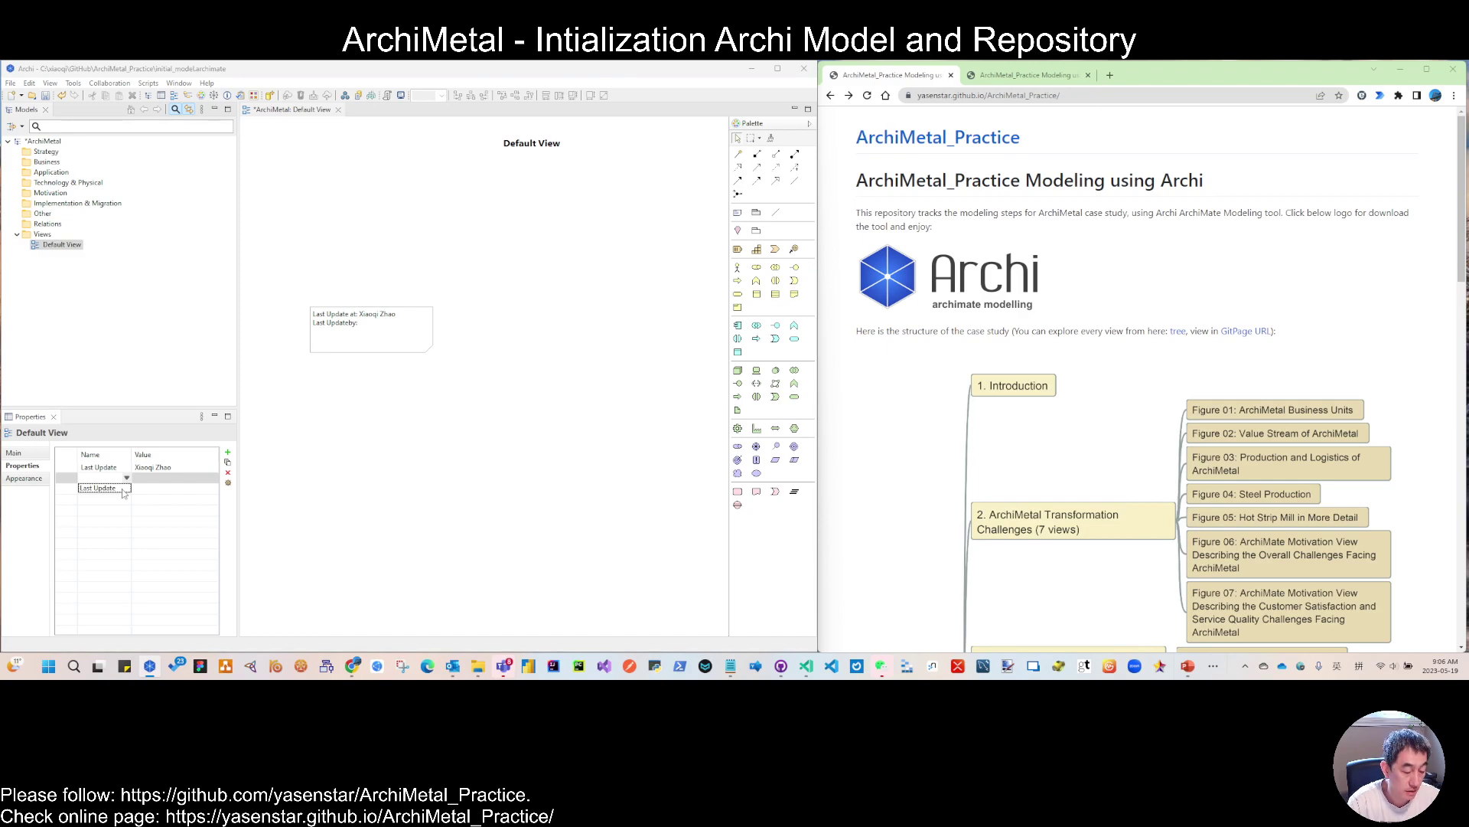
left_click(87, 479)
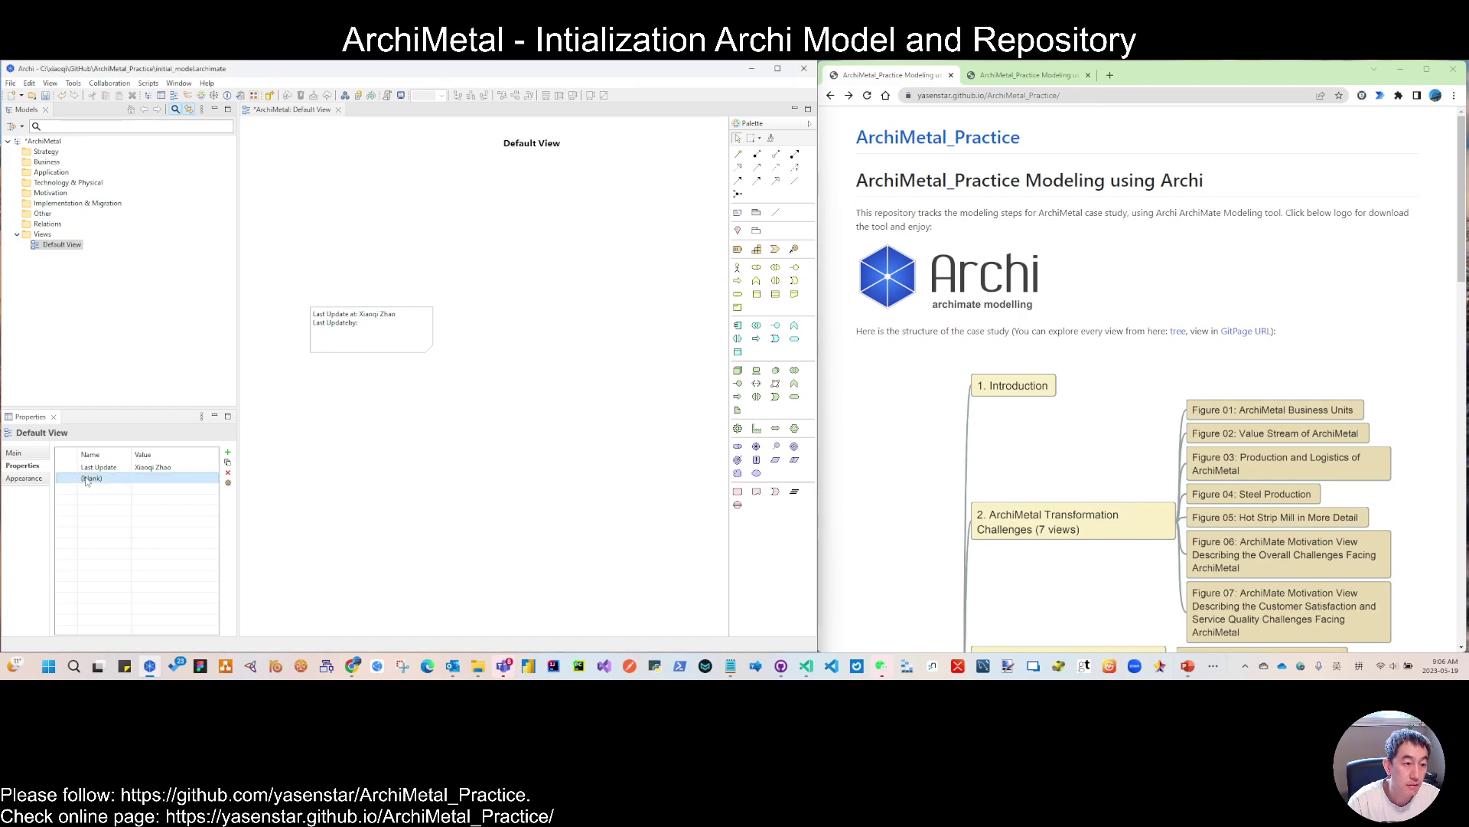
left_click(86, 478)
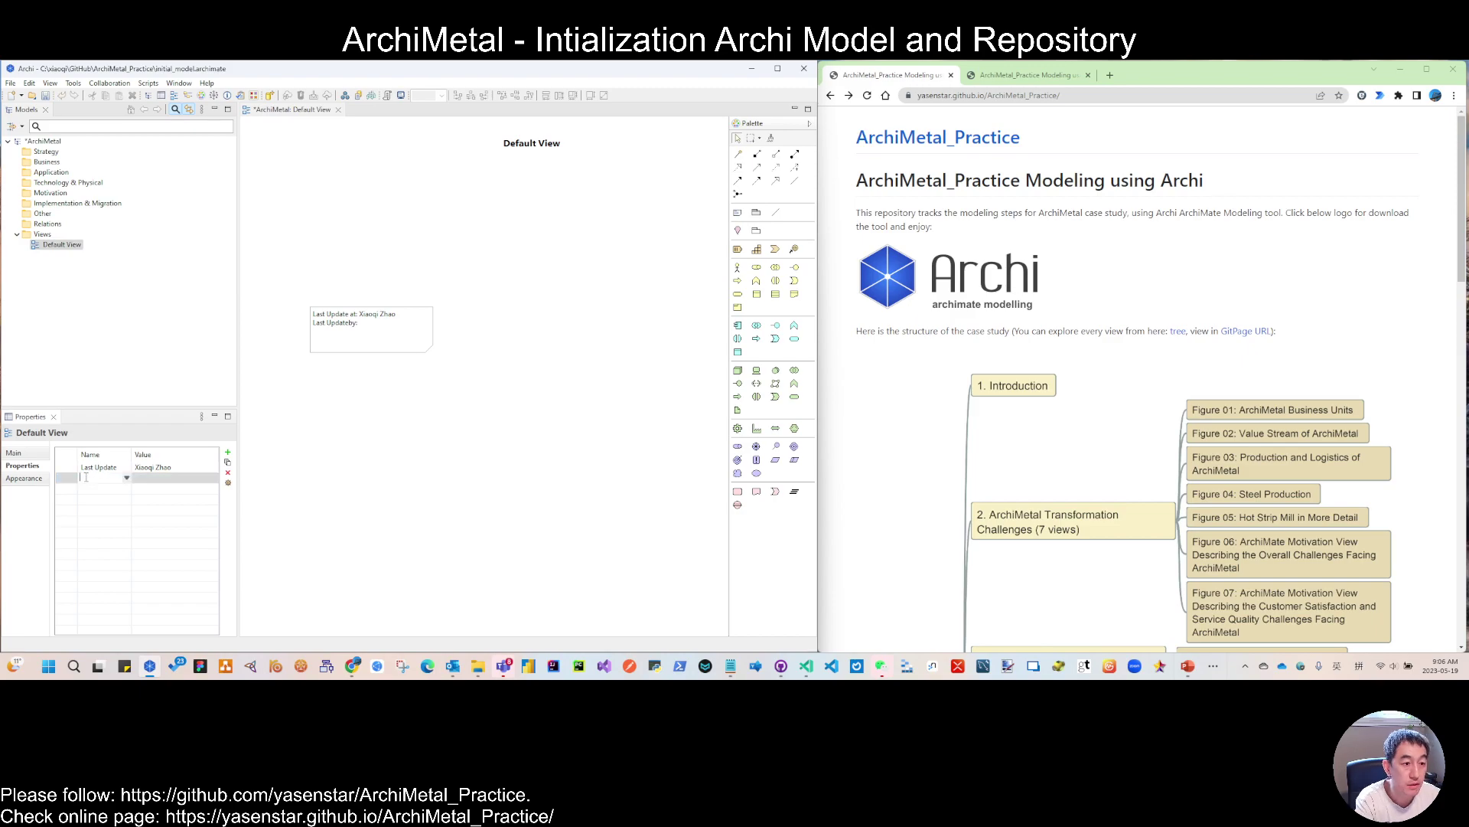
type("Last Updated by")
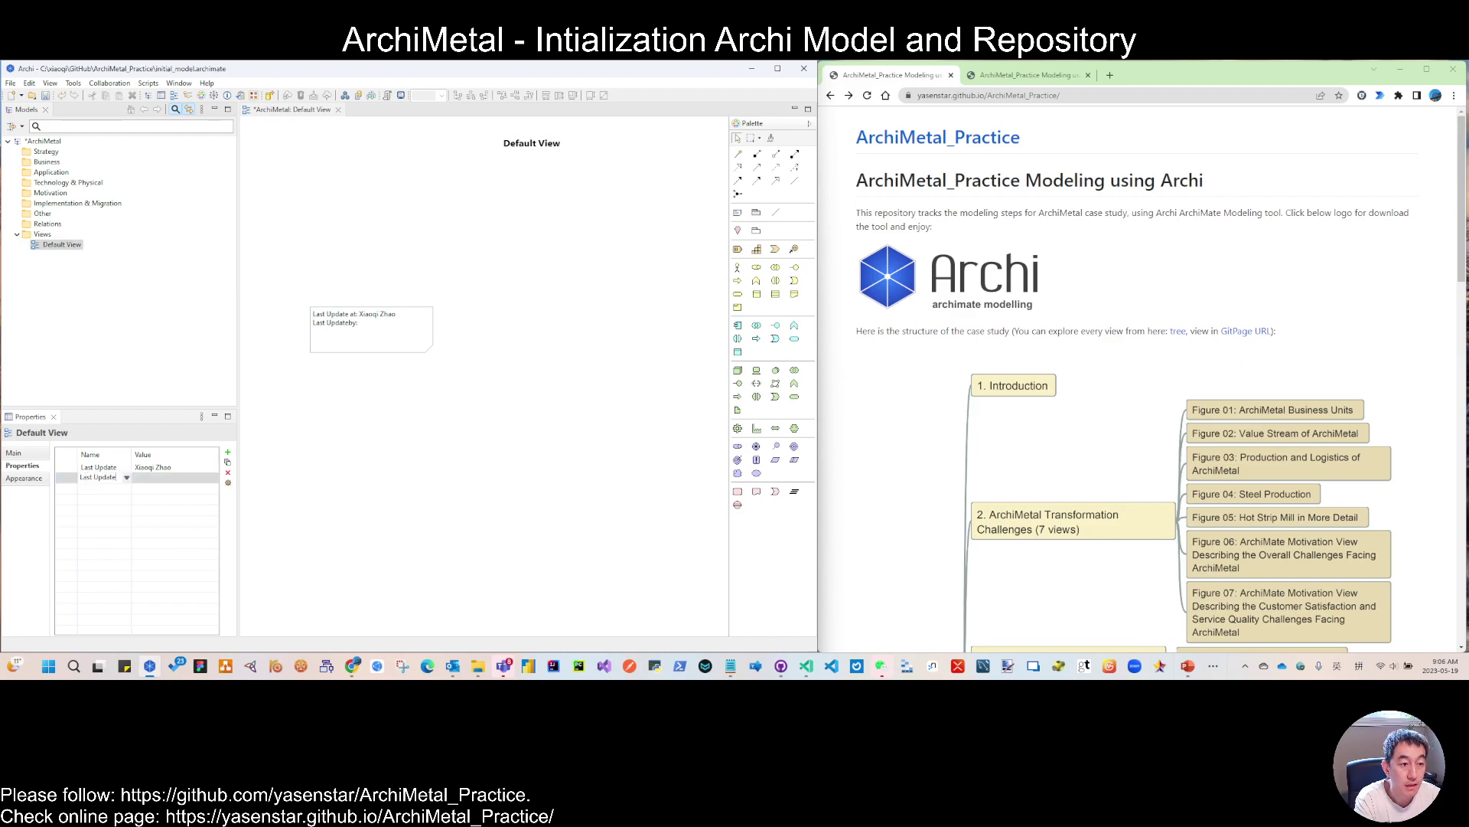
left_click(171, 464)
key("ctrl+x")
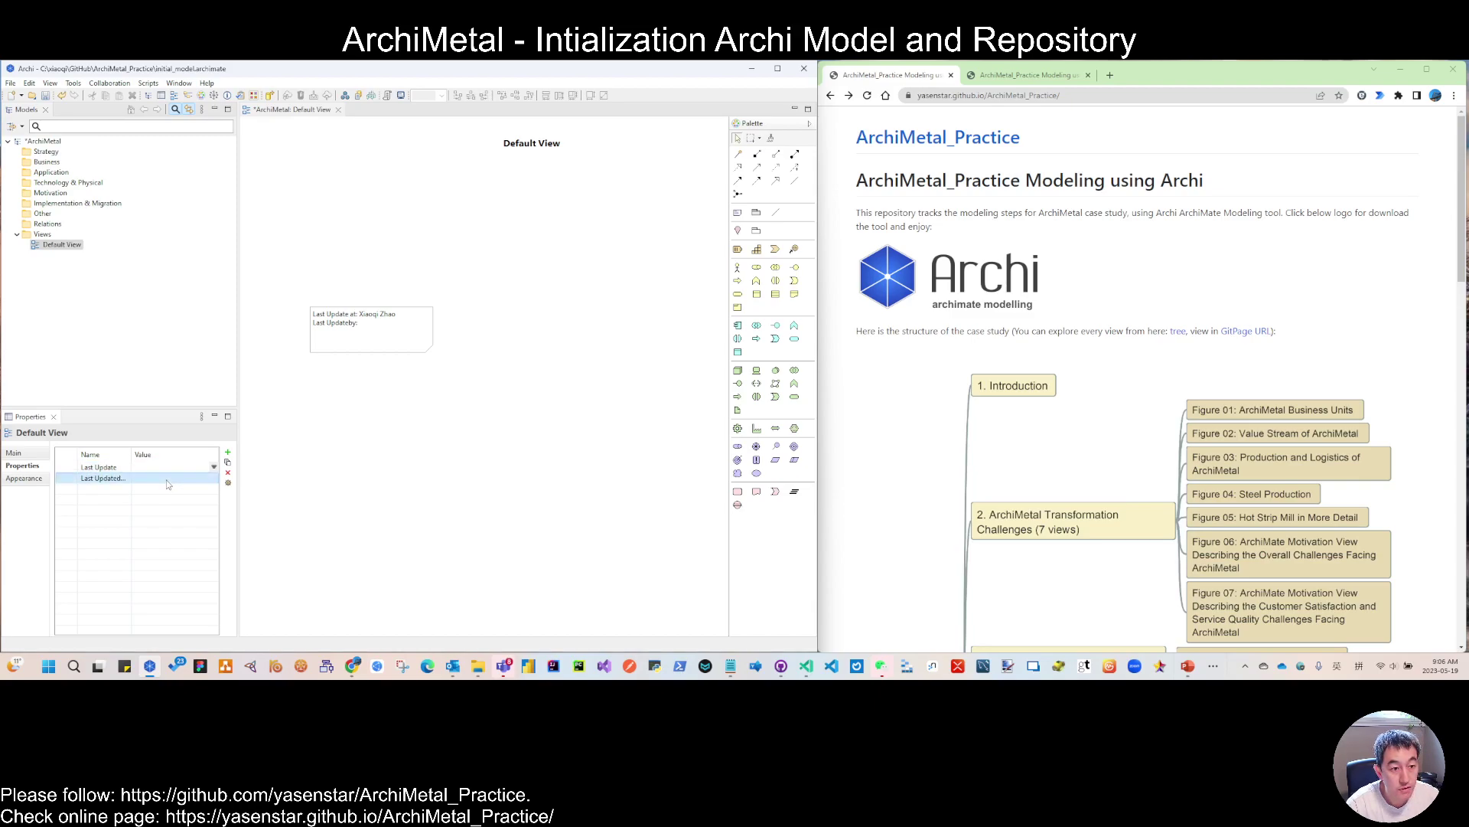
left_click(162, 476)
key("ctrl+v")
left_click(162, 469)
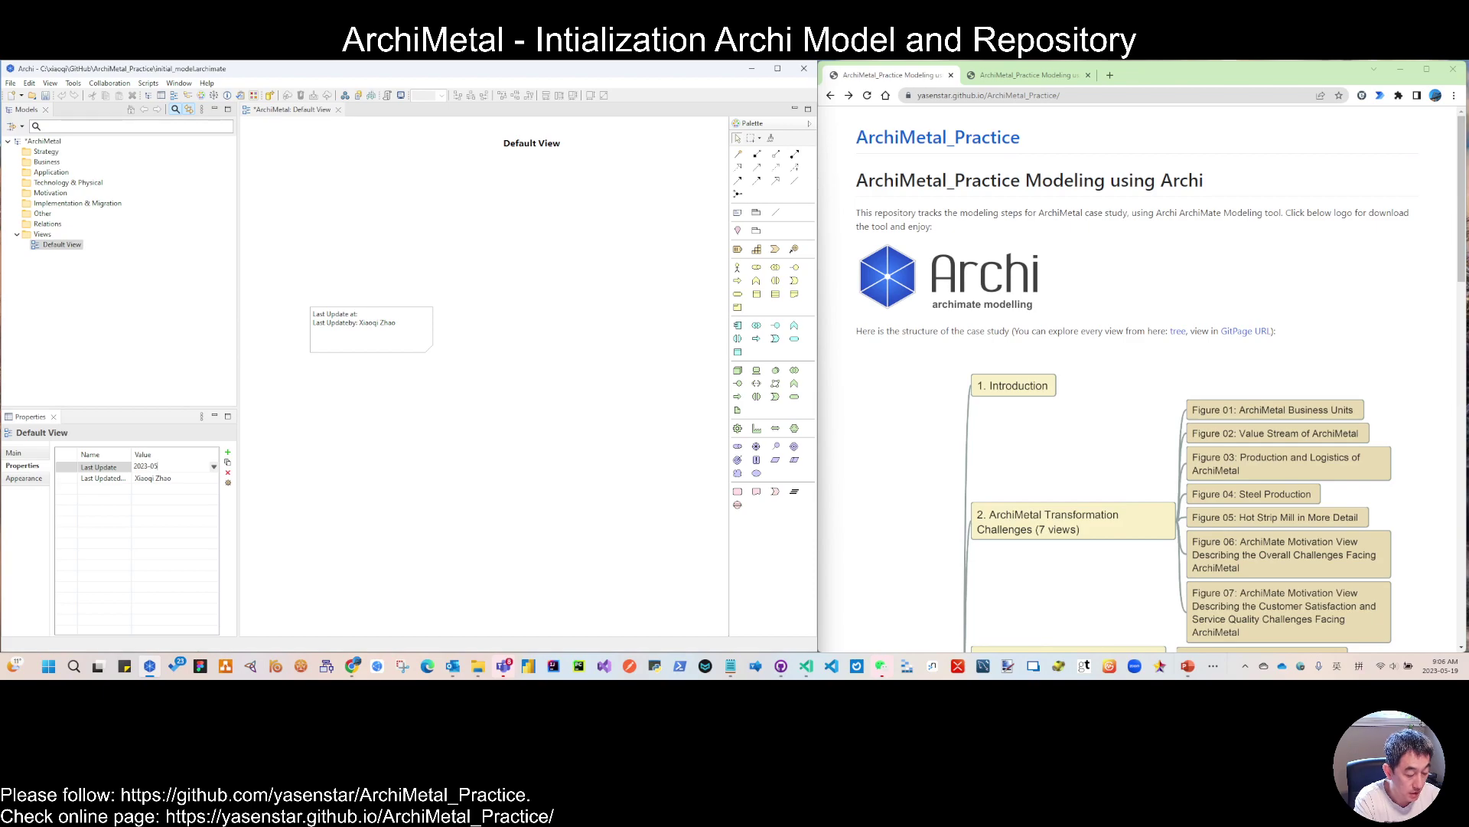
type("2023-05-19")
key("Return")
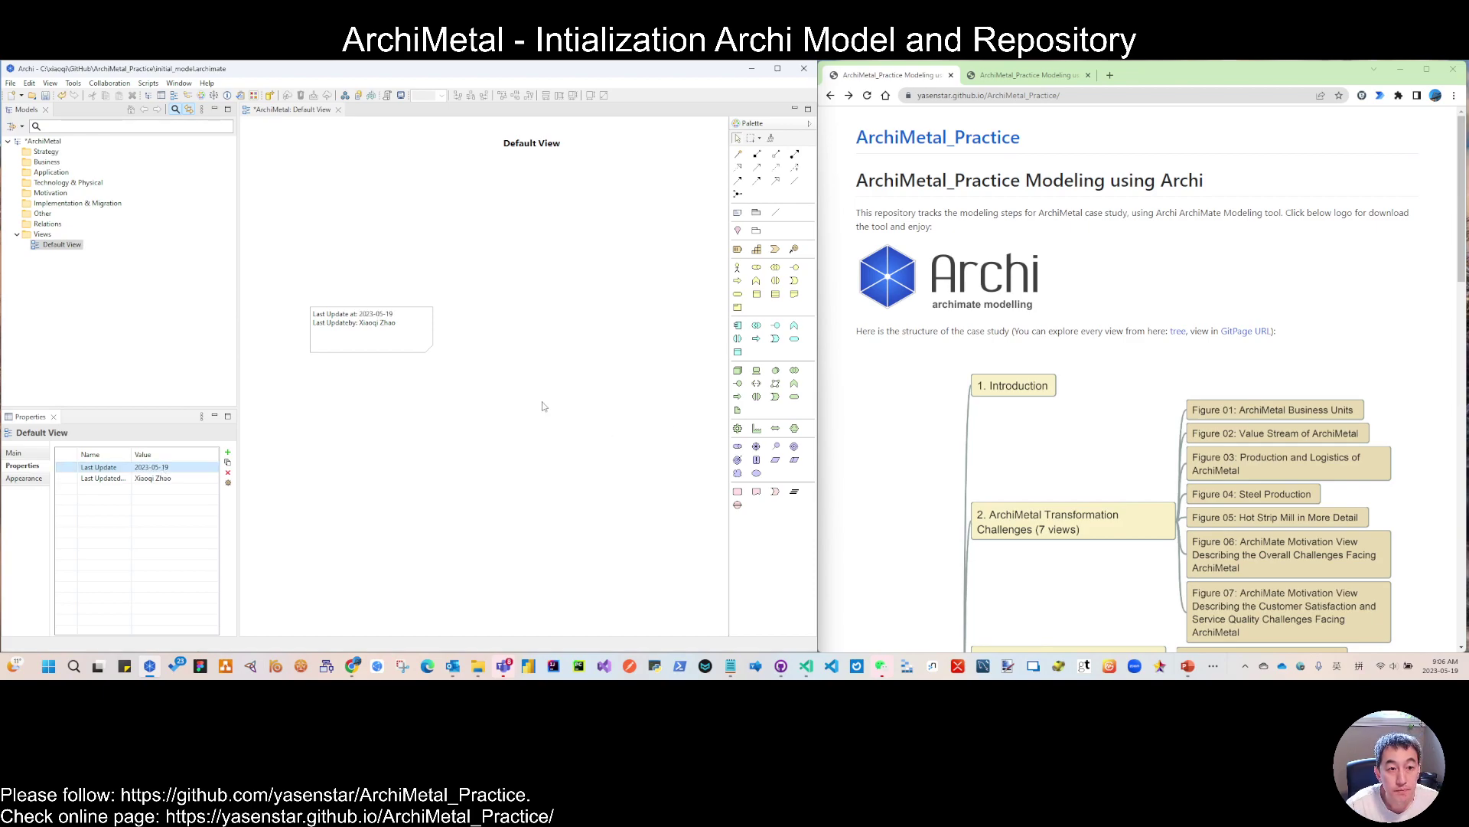
left_click(411, 332)
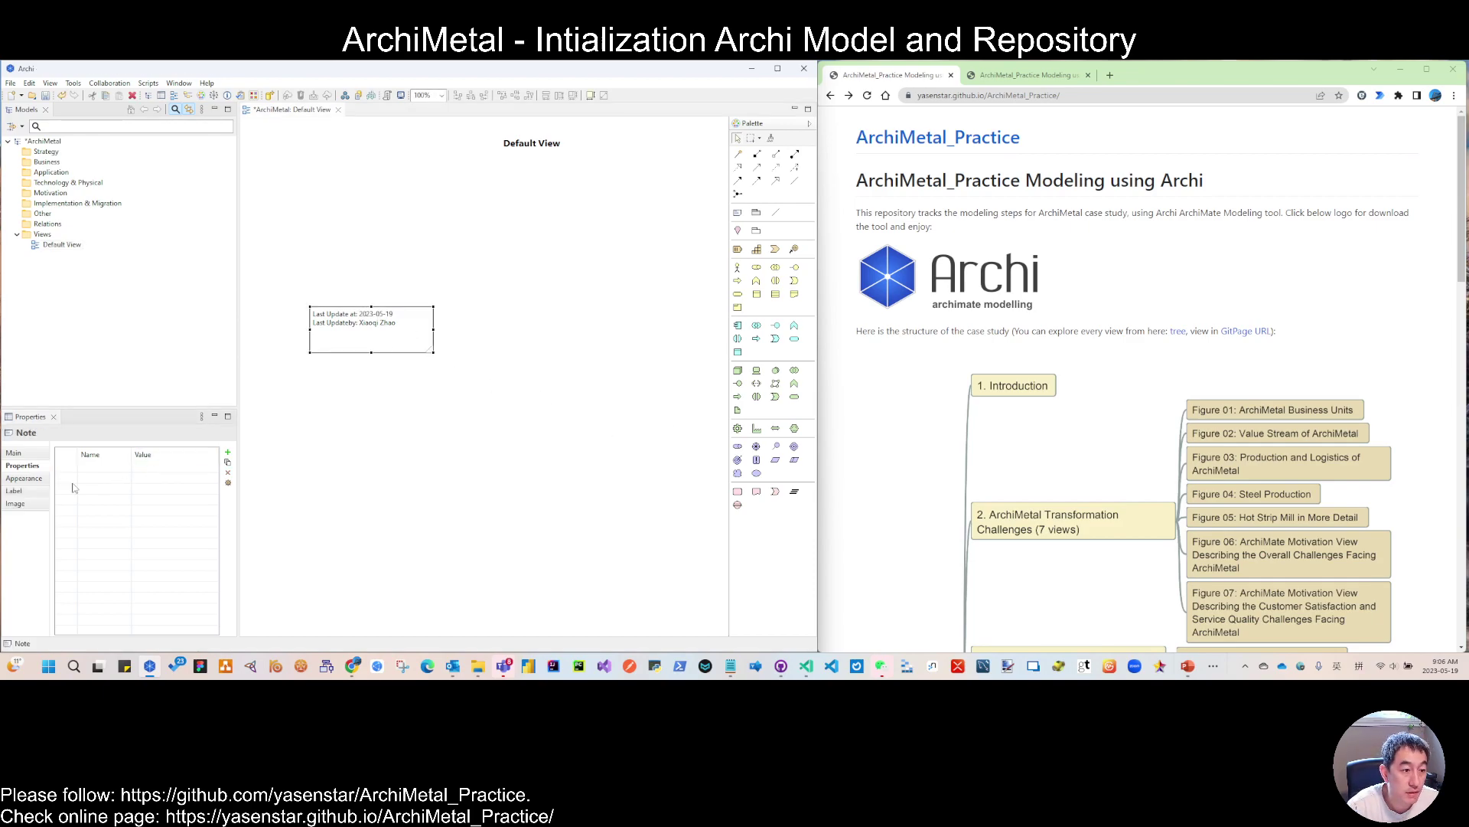
Set the last-updated note's border to None.
left_click(24, 479)
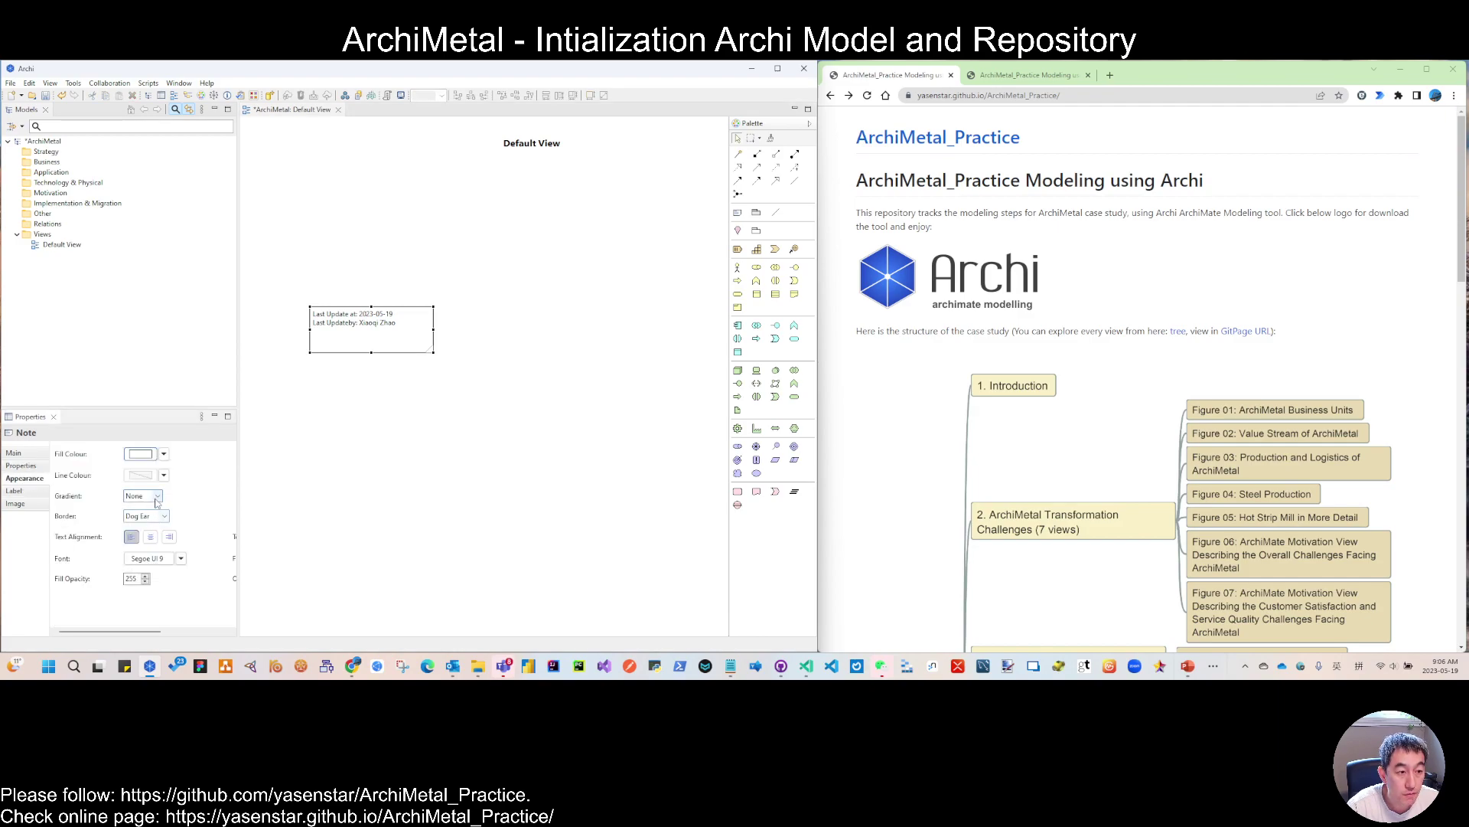
left_click(165, 518)
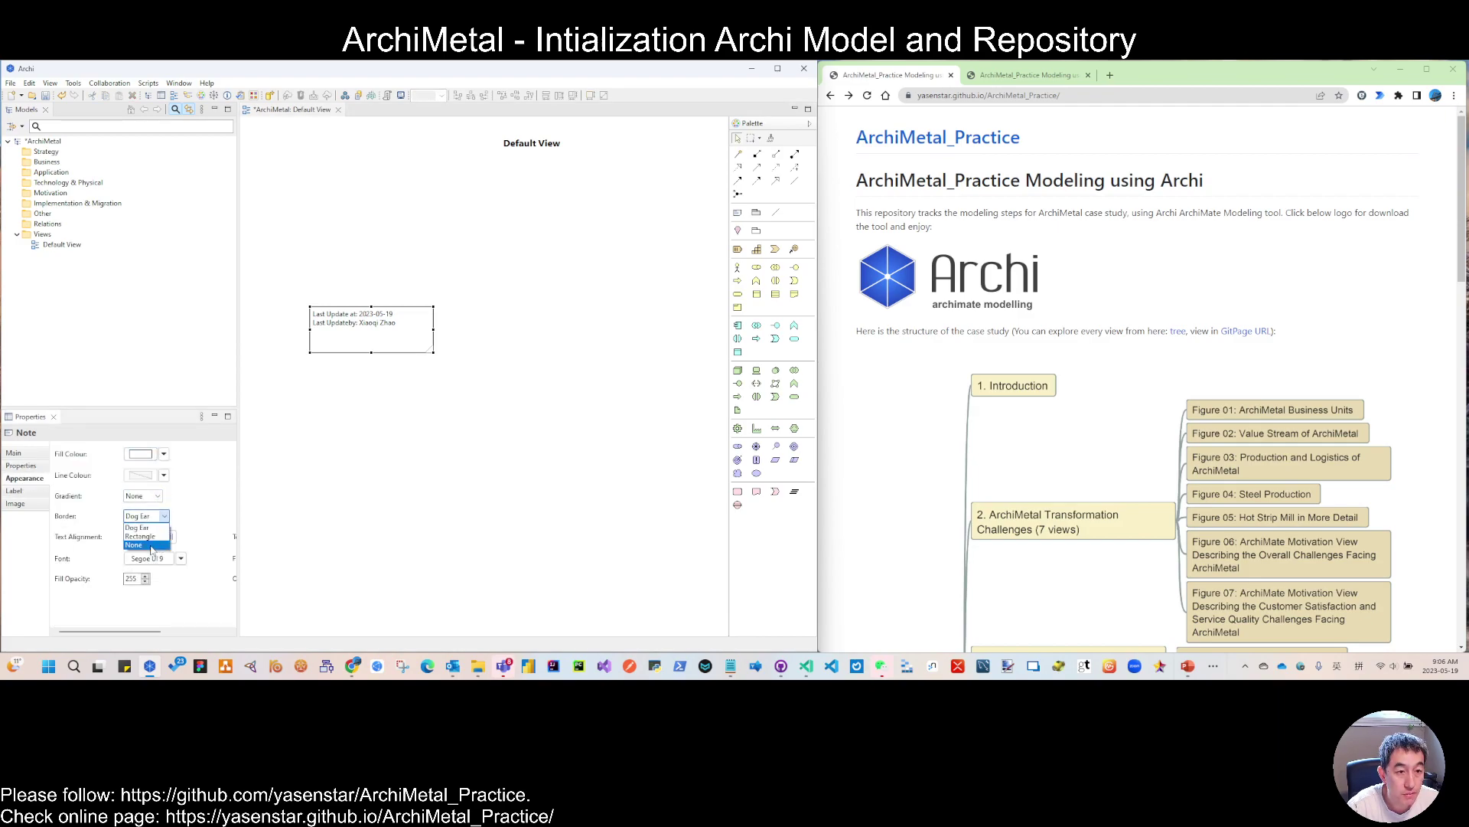
left_click(152, 545)
Finish editing the note's two-line text and drag the note to the right of the view.
double_click(372, 352)
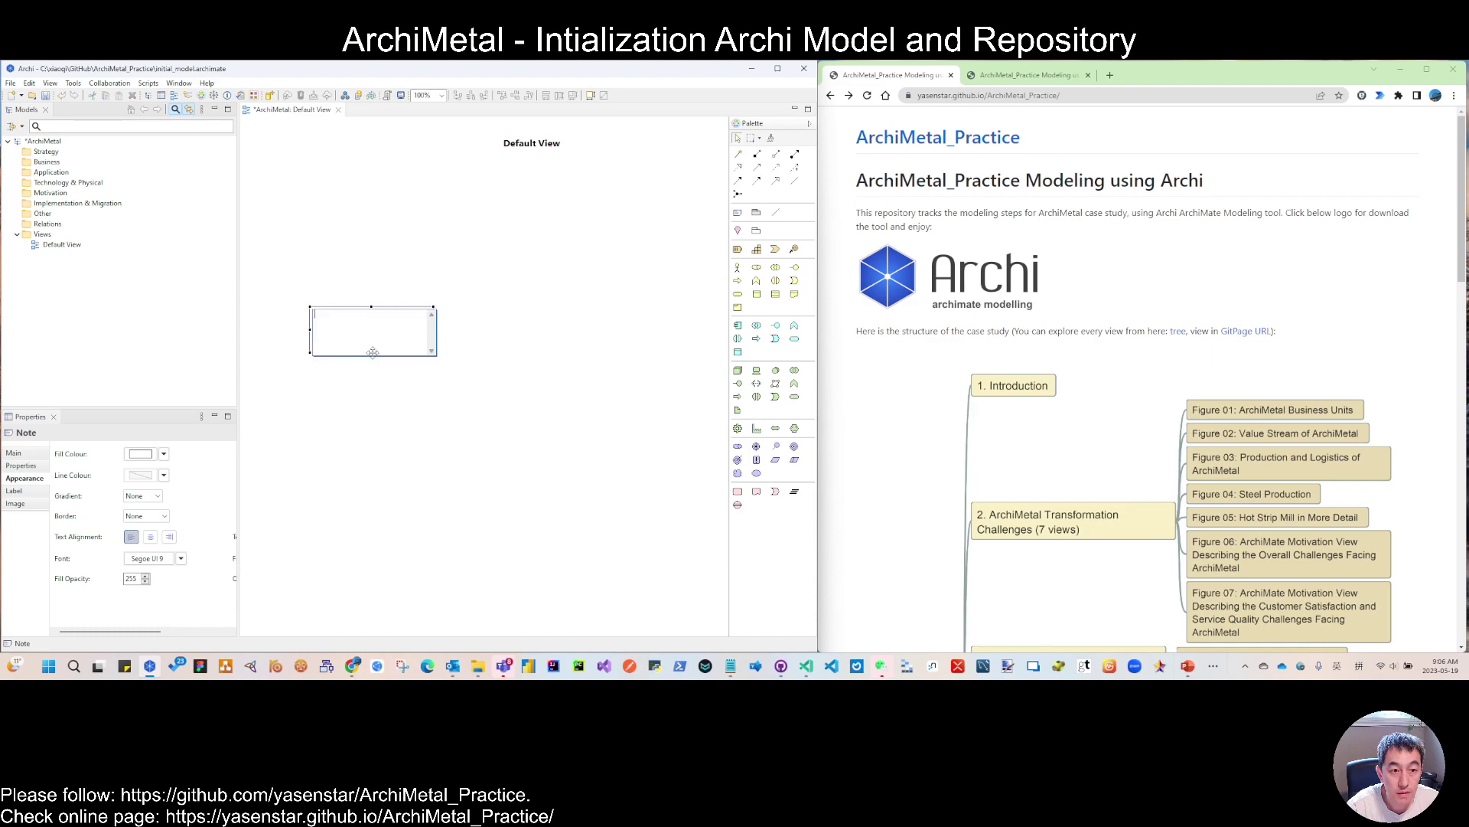
key("ctrl+v")
left_click(568, 341)
left_click(369, 351)
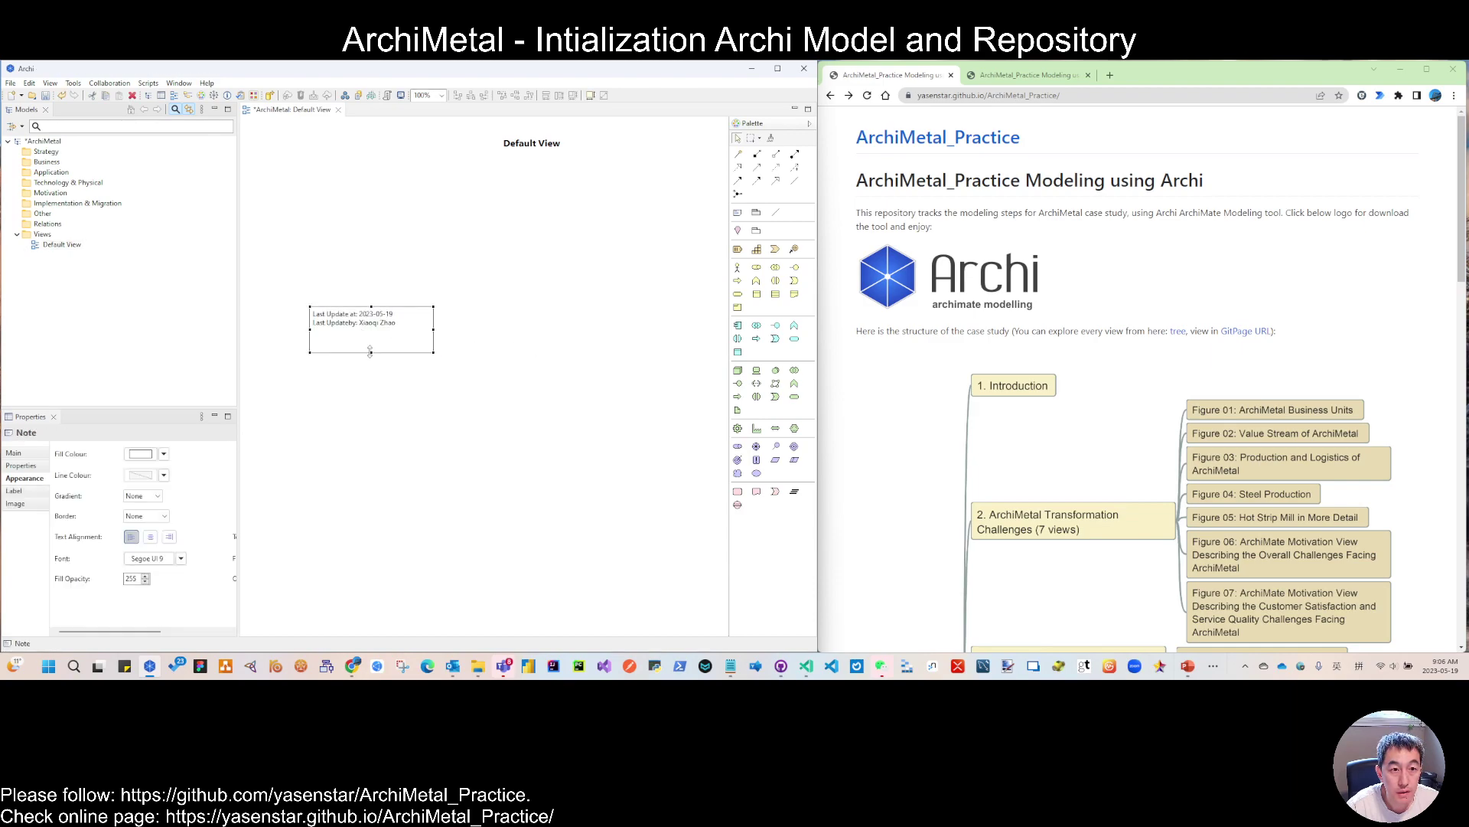
left_click_drag(370, 351, 661, 315)
Save the ArchiMetal model.
left_click(530, 148)
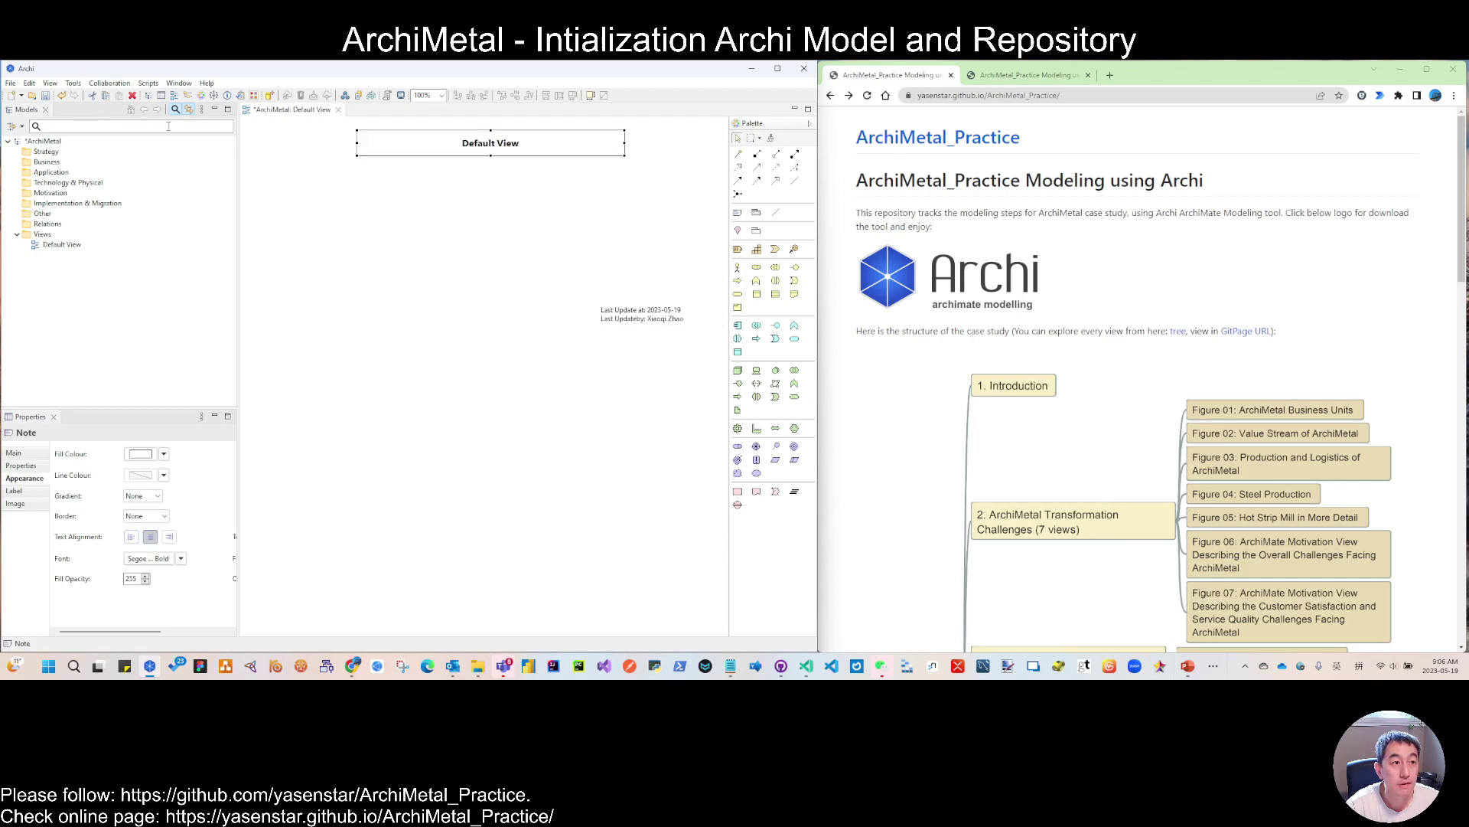
left_click(46, 96)
left_click(312, 296)
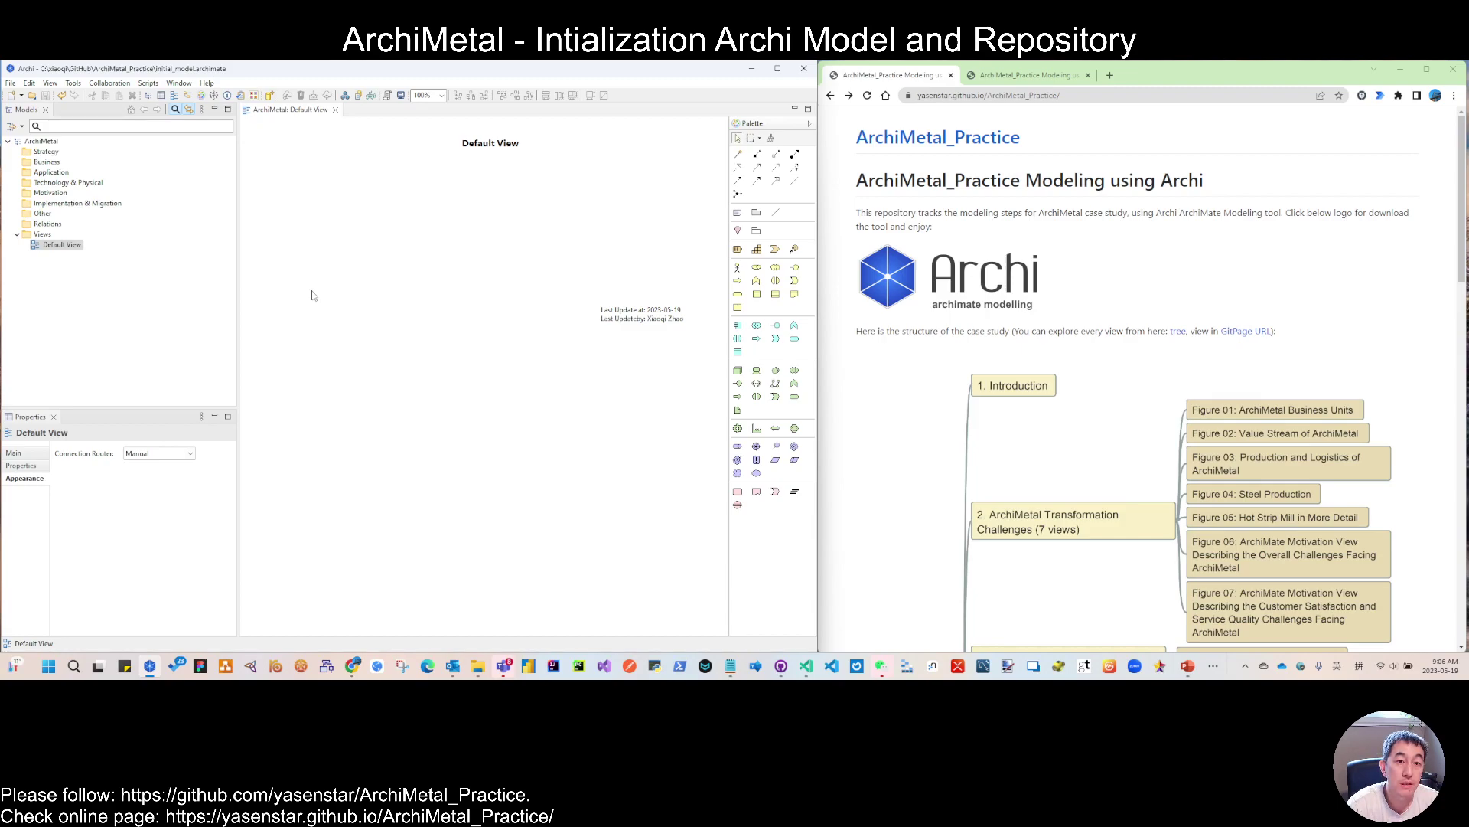
Shorten the title box and move the last-updated note slightly lower.
left_click(503, 143)
left_click_drag(476, 159, 490, 146)
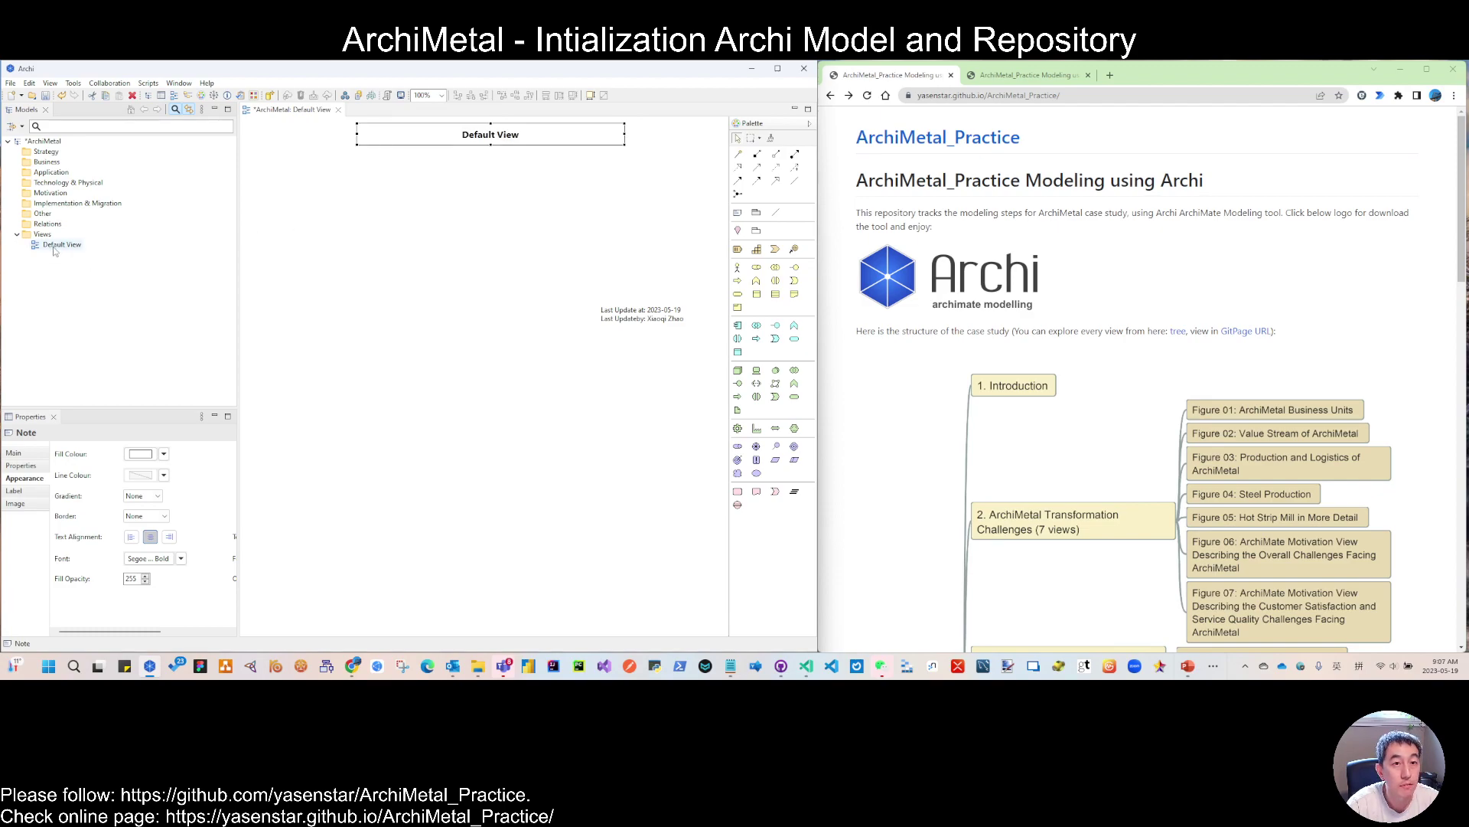
left_click_drag(651, 314, 647, 343)
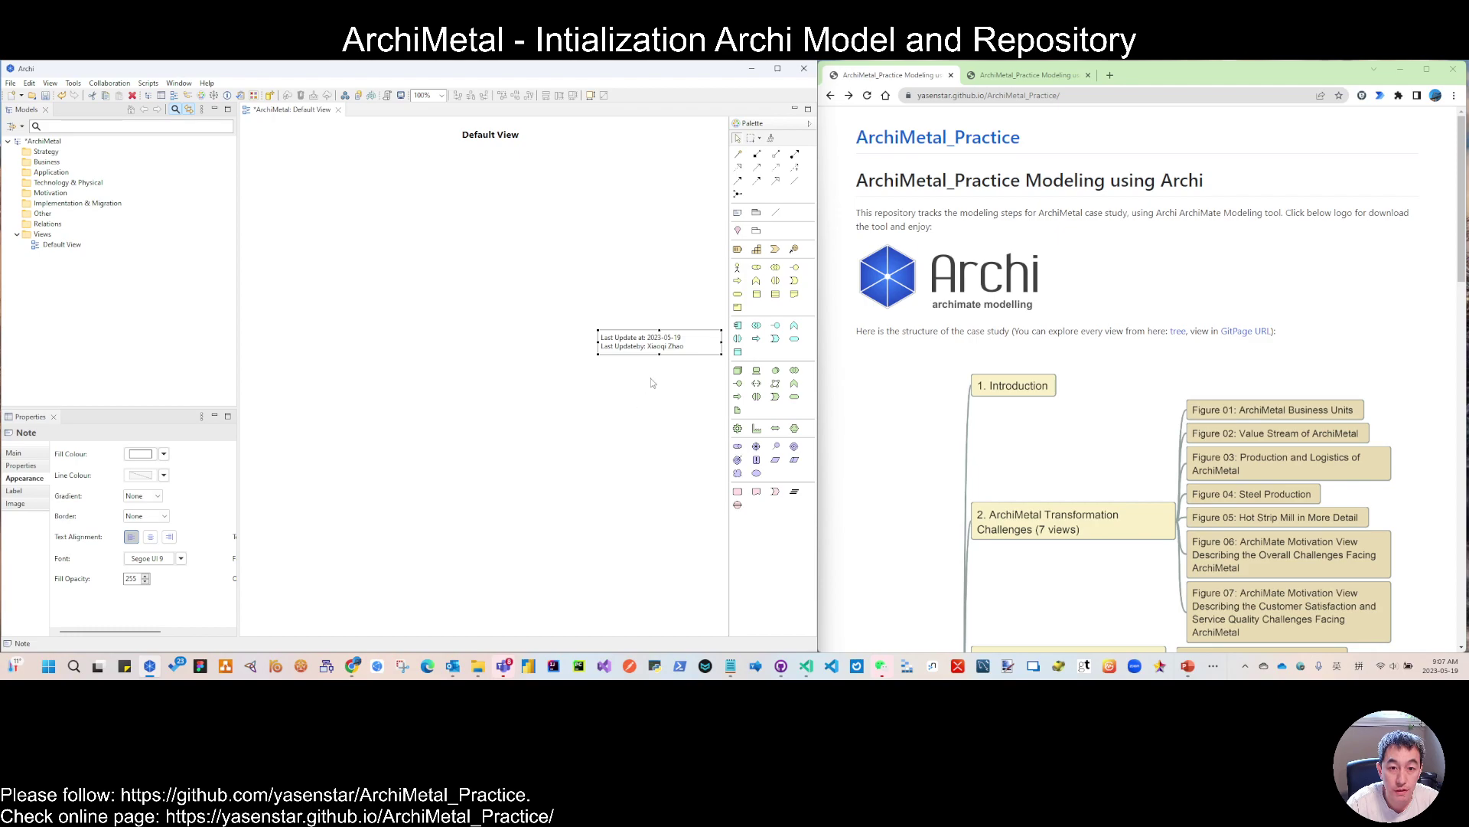